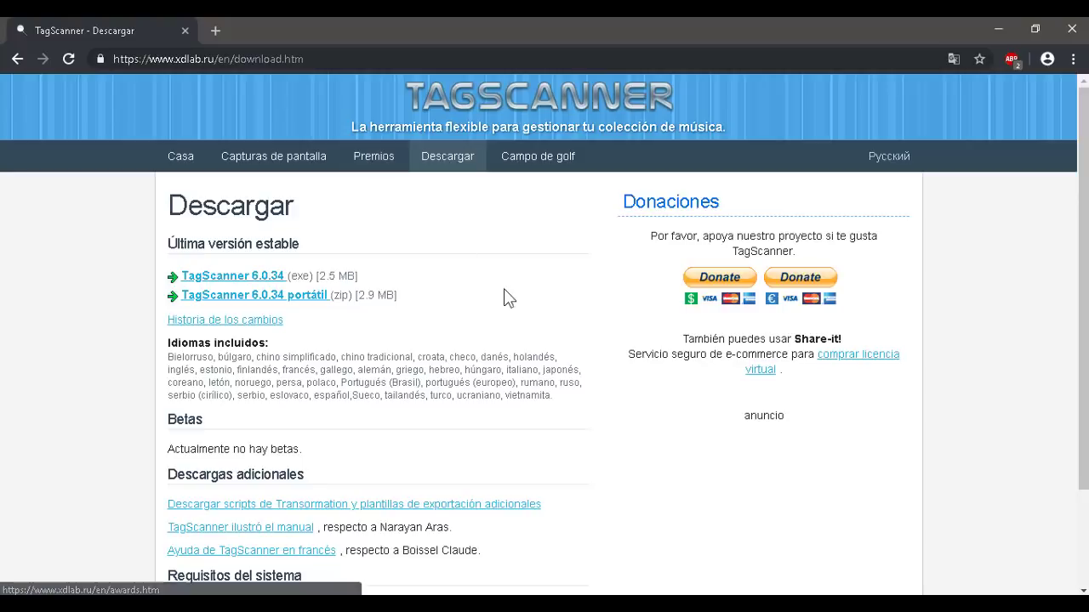
- Close the browser and view the album's Back and Front cover images from the 1992 - ¿Donde Jugarán los Niños! folder
{"action": "left_click", "coordinate": [1072, 28]}
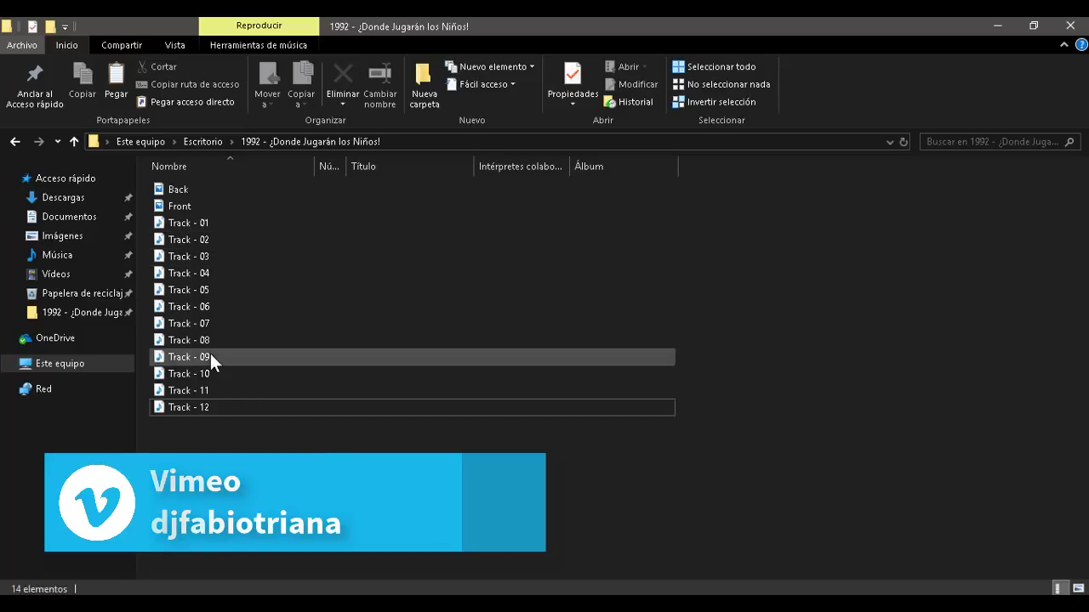
{"action": "double_click", "coordinate": [189, 191]}
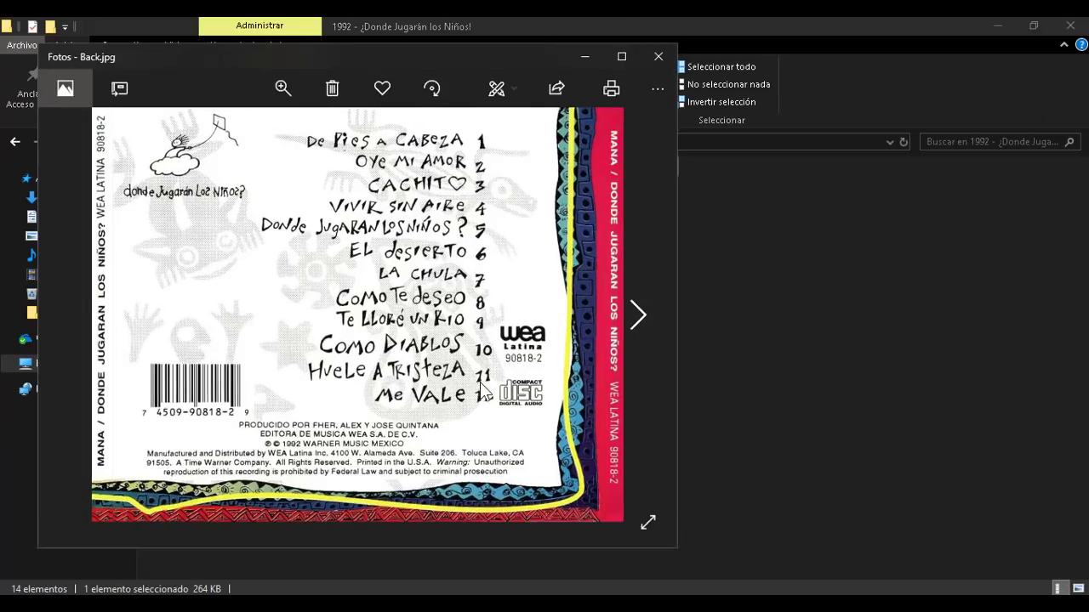
{"action": "left_click", "coordinate": [639, 312]}
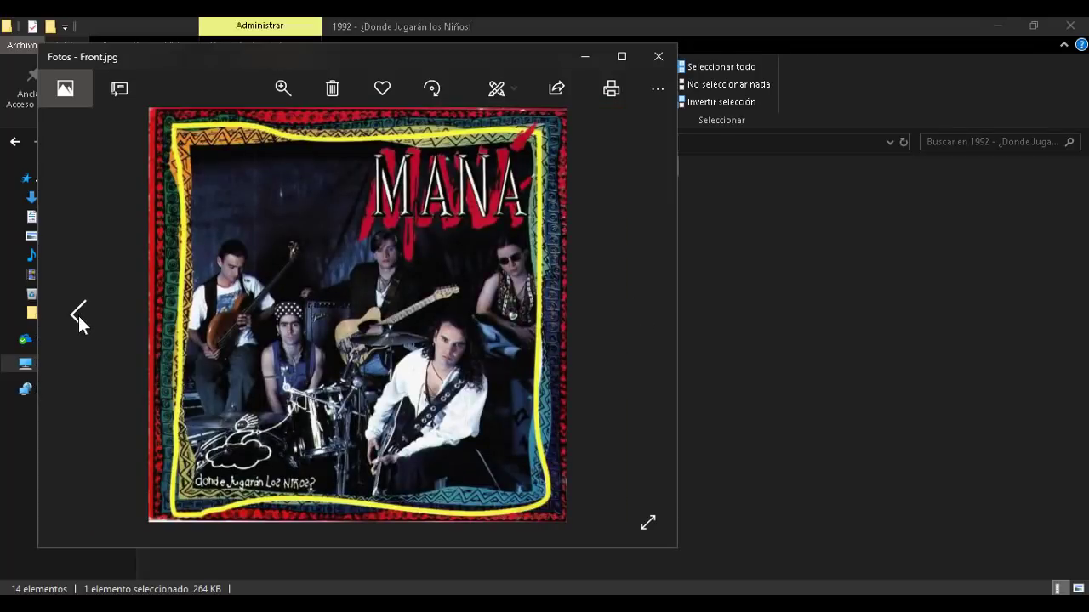
{"action": "left_click", "coordinate": [78, 316]}
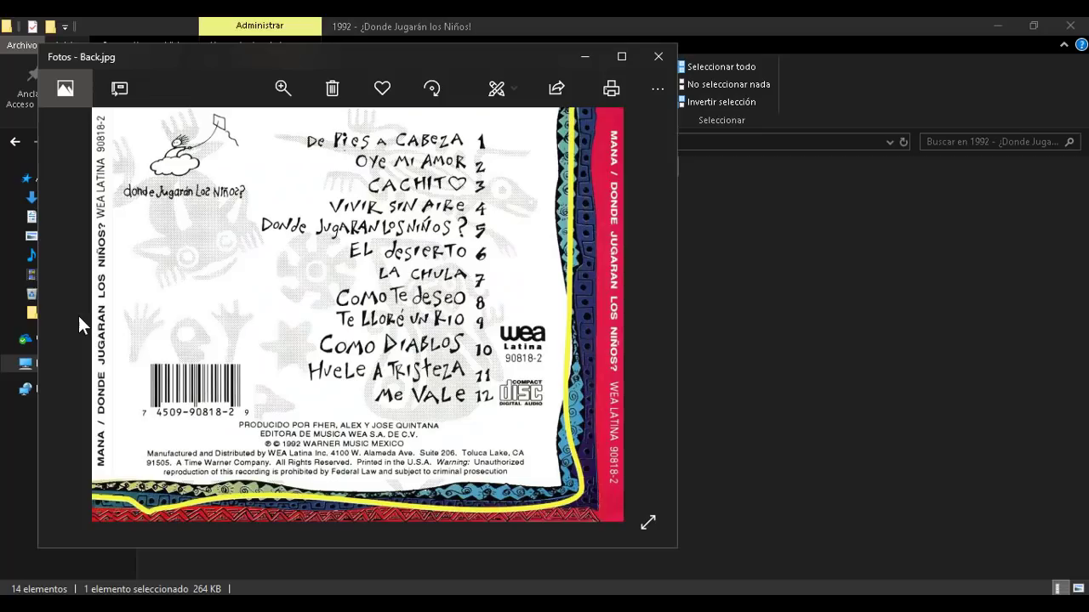
{"action": "left_click", "coordinate": [585, 56]}
- Switch to TagScanner and choose Spanish as the interface language in the general program options
{"action": "left_click", "coordinate": [328, 530]}
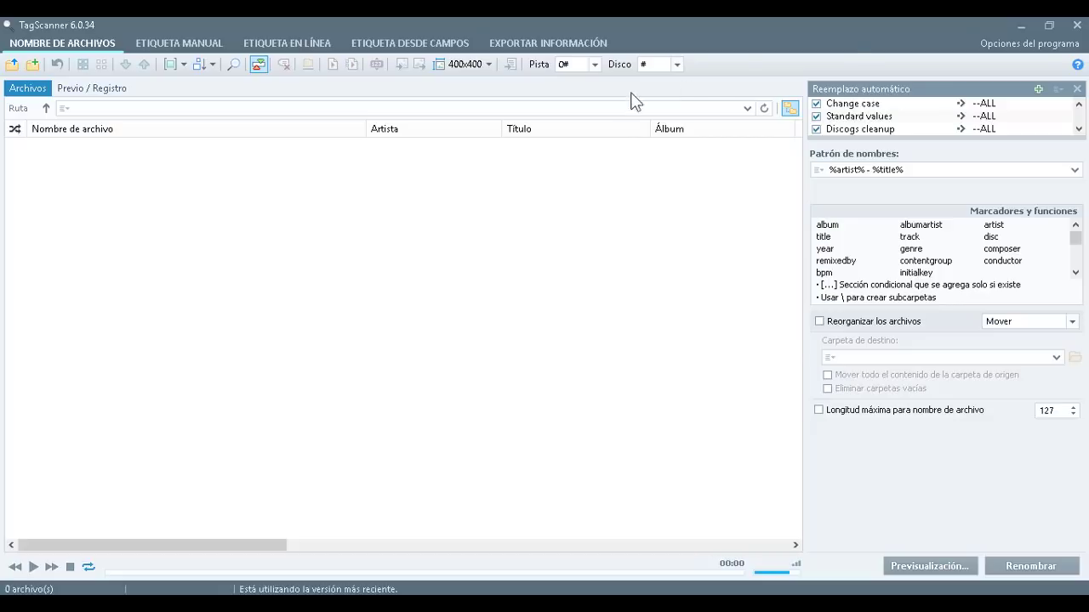
{"action": "left_click", "coordinate": [1020, 47]}
{"action": "left_click", "coordinate": [39, 150]}
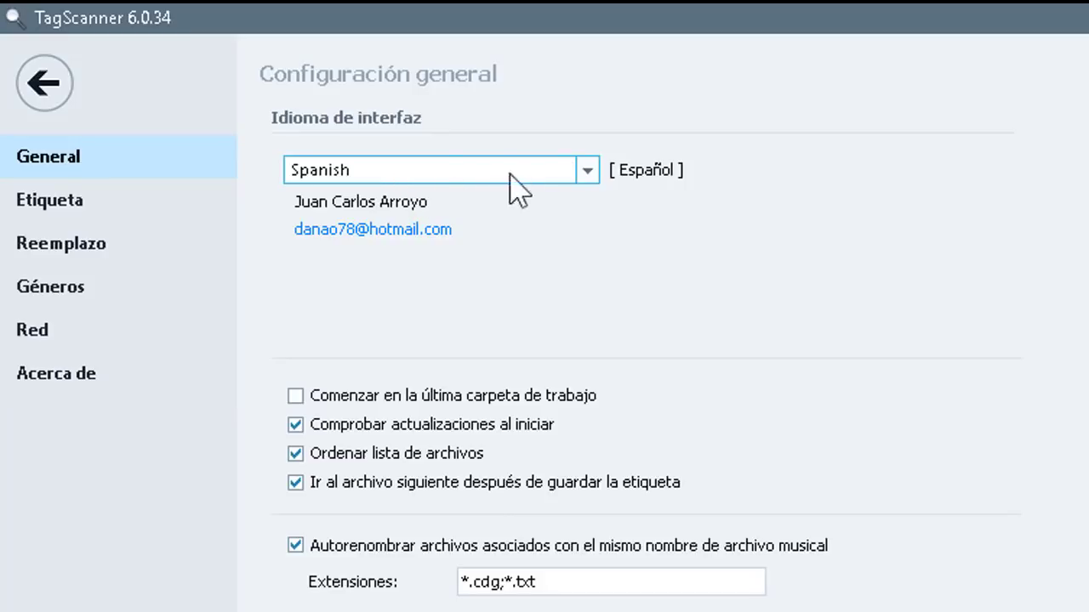
{"action": "left_click", "coordinate": [586, 171]}
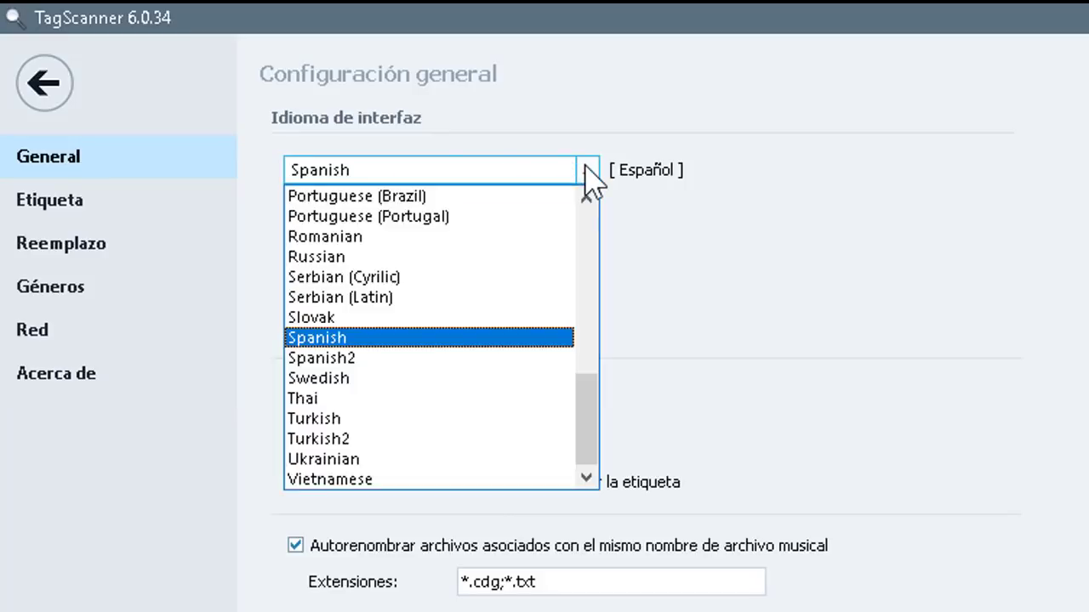
{"action": "left_click", "coordinate": [372, 337]}
{"action": "left_click", "coordinate": [50, 85]}
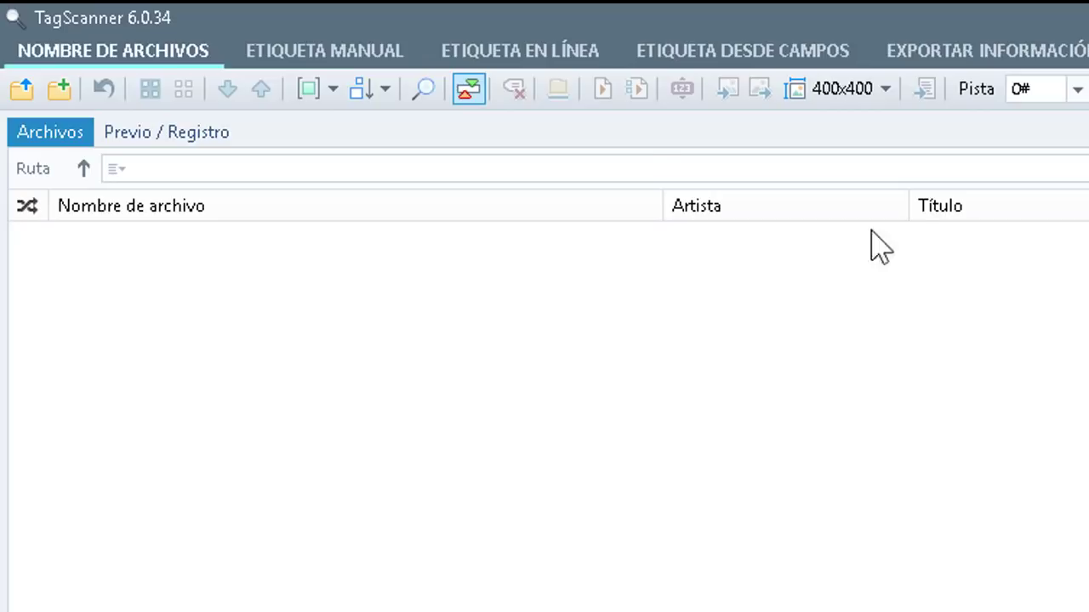
- Look through the manual tagging, online tagging, tag-from-fields and information export modes
{"action": "left_click", "coordinate": [330, 58]}
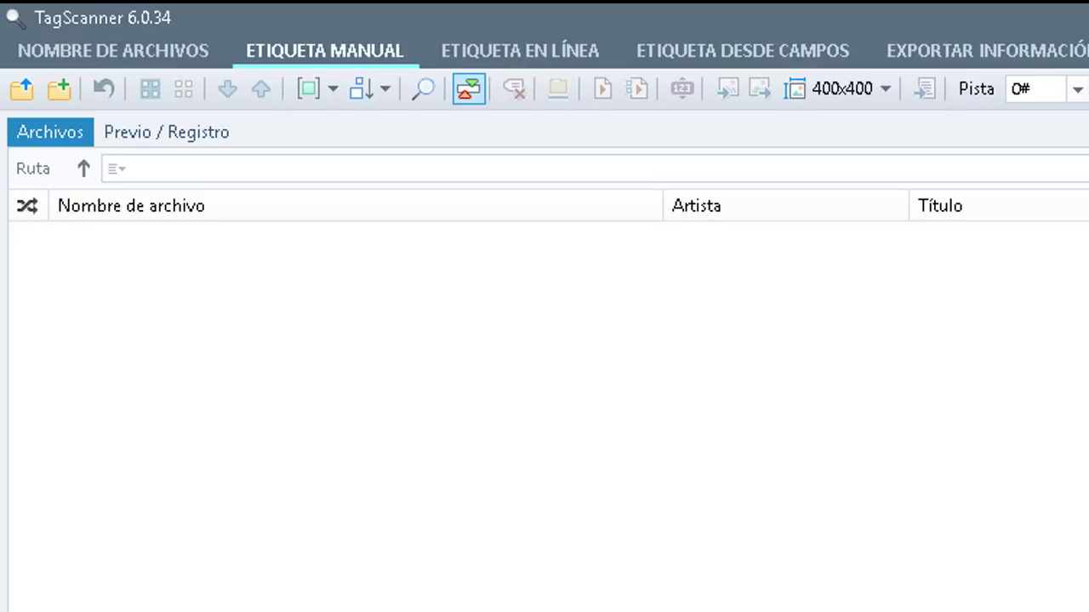
{"action": "left_click", "coordinate": [525, 61]}
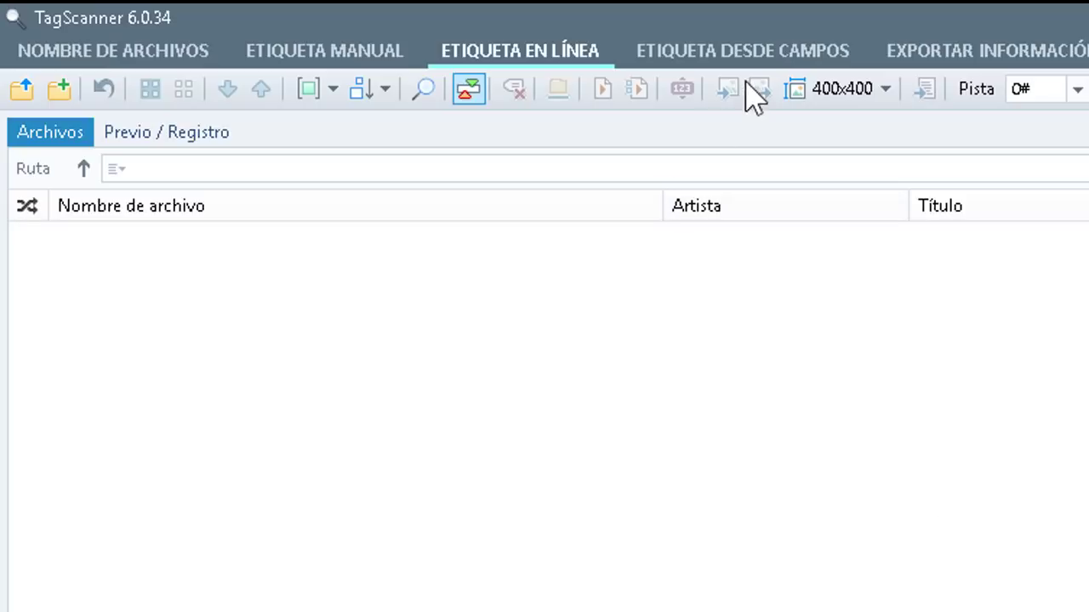
{"action": "left_click", "coordinate": [776, 51]}
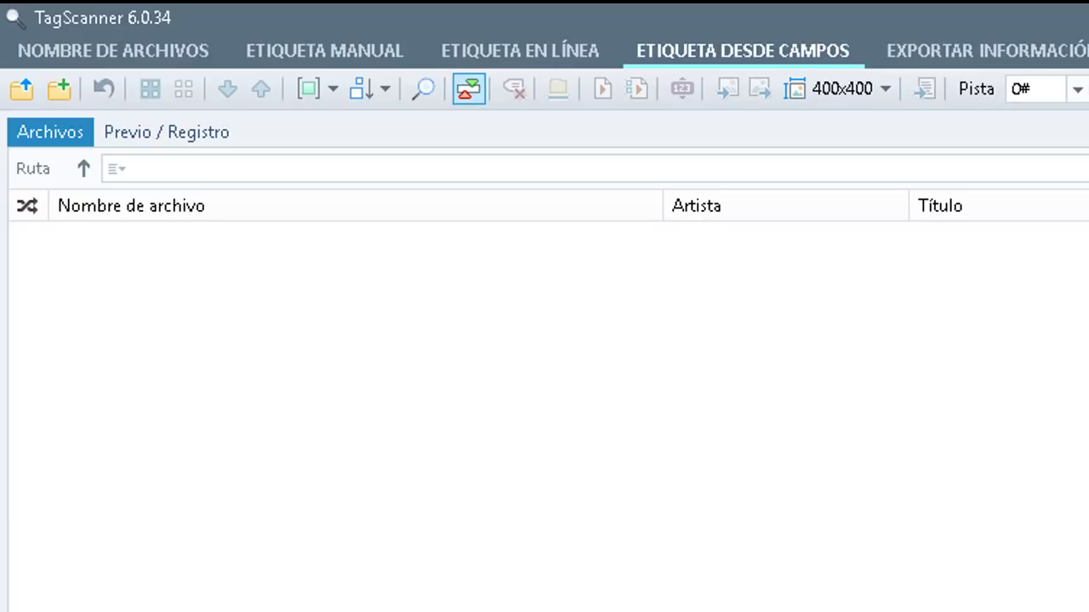
{"action": "left_click", "coordinate": [1002, 58]}
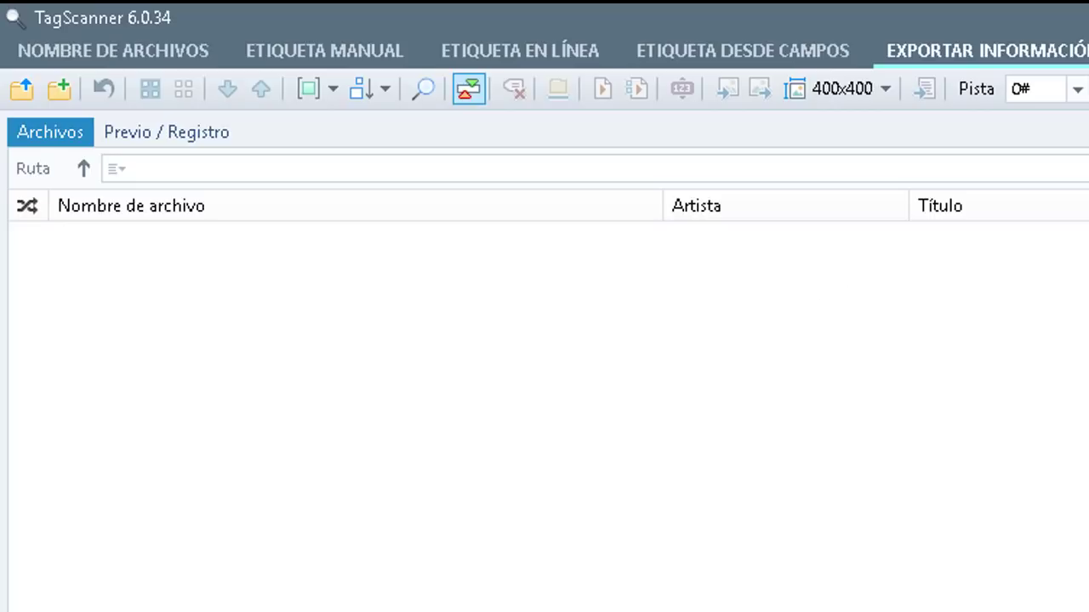
- Load Track - 01 through Track - 12 from the album folder in File Explorer into TagScanner's file list
{"action": "key", "text": "alt+Tab"}
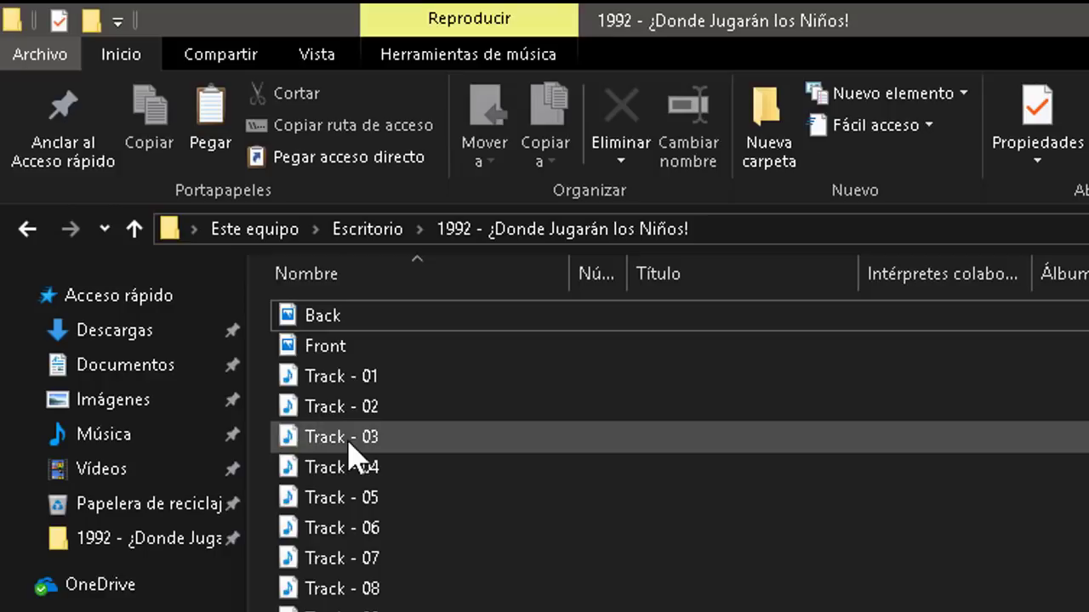
{"action": "left_click", "coordinate": [357, 380]}
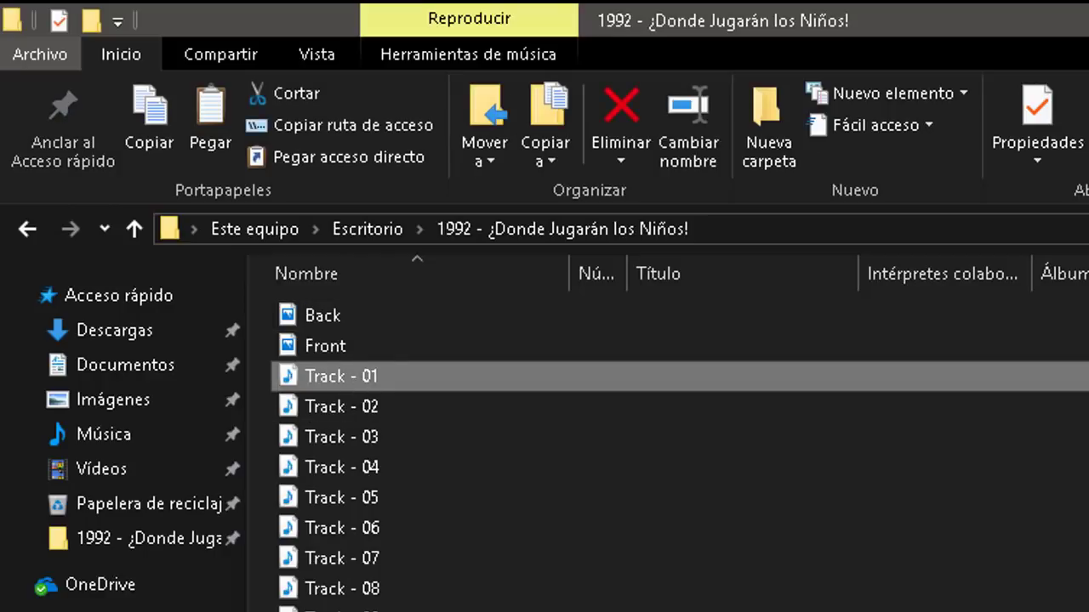
{"action": "key", "text": "shift+End"}
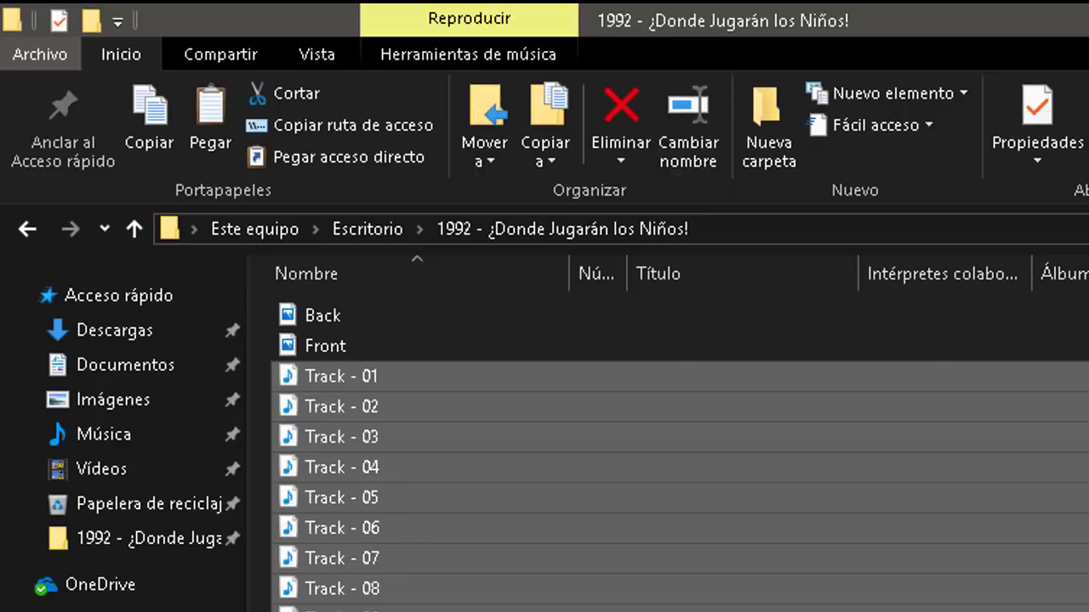
{"action": "left_click_drag", "start_coordinate": [340, 467], "coordinate": [513, 480]}
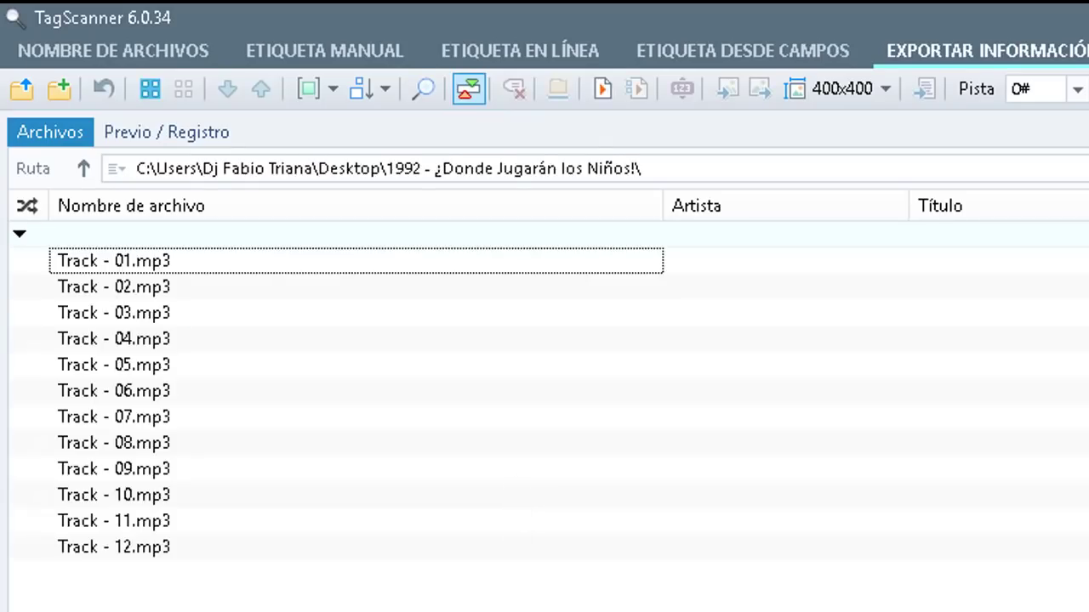
- Switch to File Explorer and examine all the metadata details in the properties of Track - 01
{"action": "key", "text": "alt+Tab"}
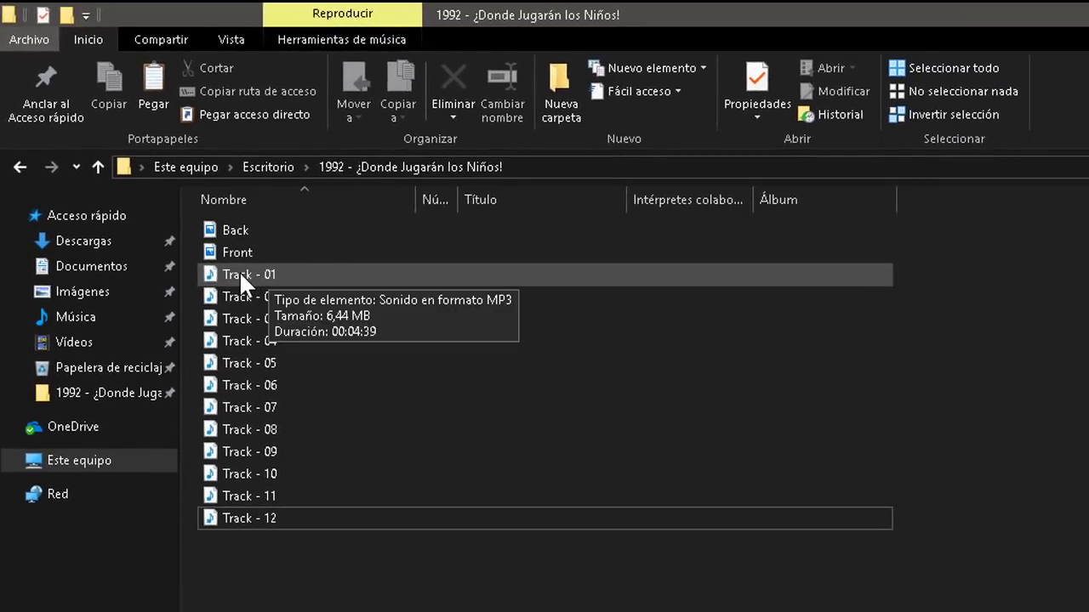
{"action": "right_click", "coordinate": [241, 274]}
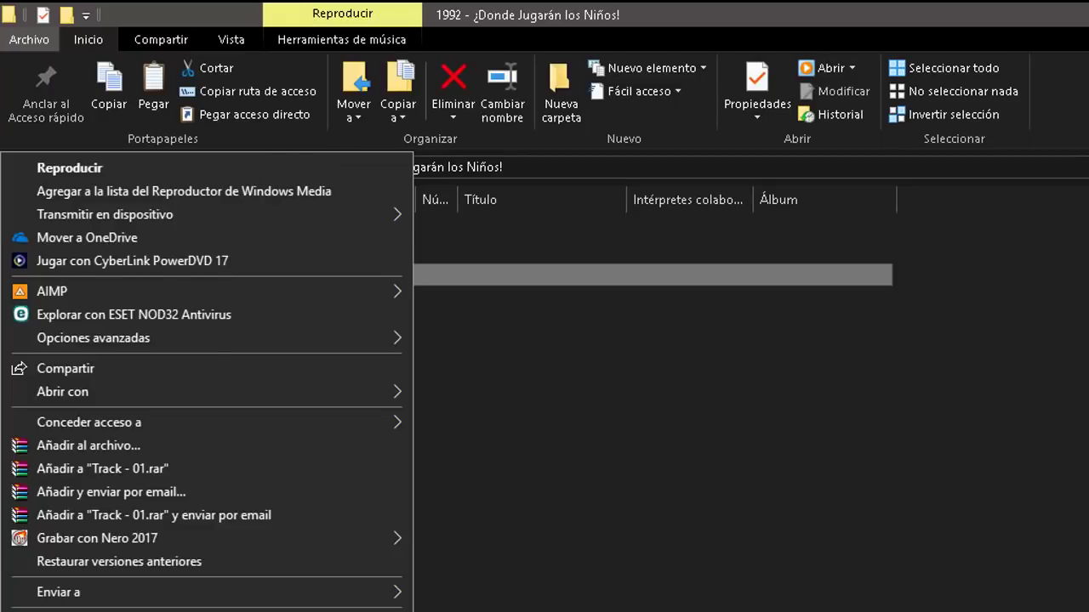
{"action": "left_click", "coordinate": [85, 610]}
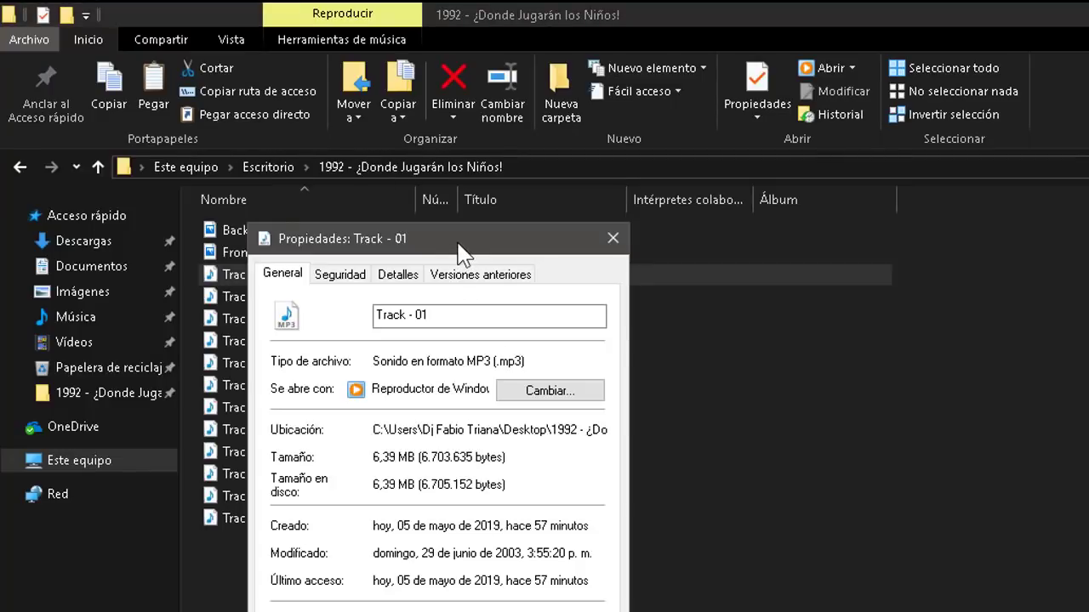
{"action": "left_click_drag", "start_coordinate": [459, 250], "coordinate": [622, 149]}
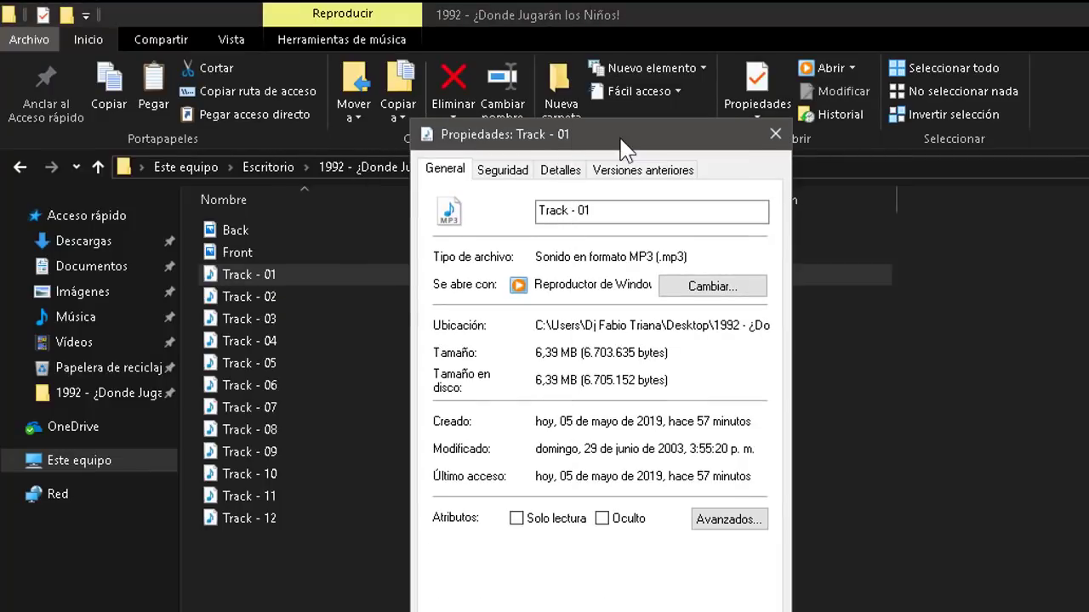
{"action": "left_click", "coordinate": [562, 176]}
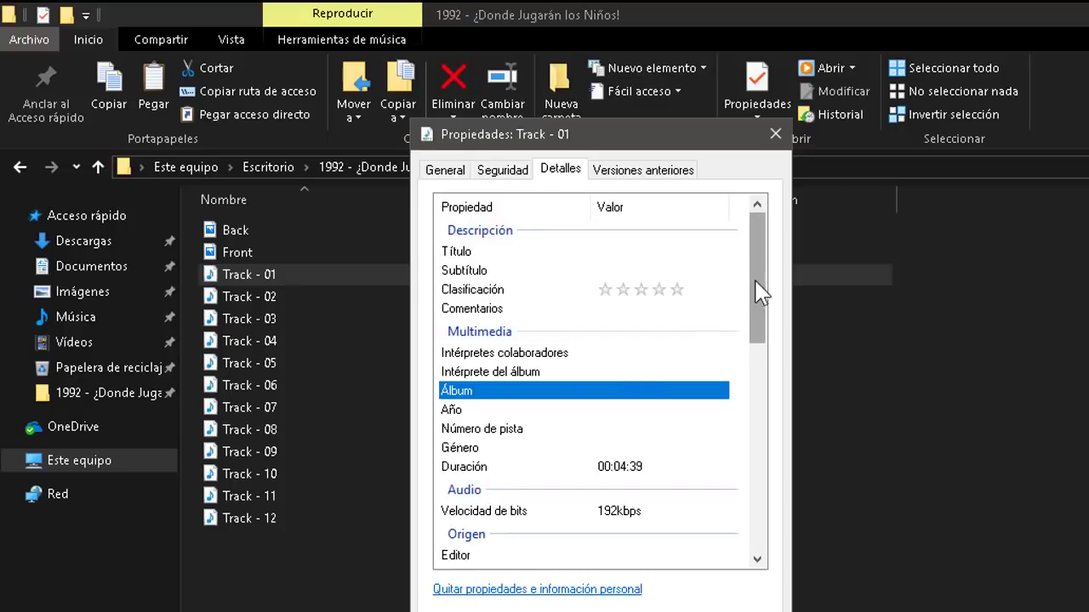
{"action": "left_click_drag", "start_coordinate": [760, 293], "coordinate": [761, 365]}
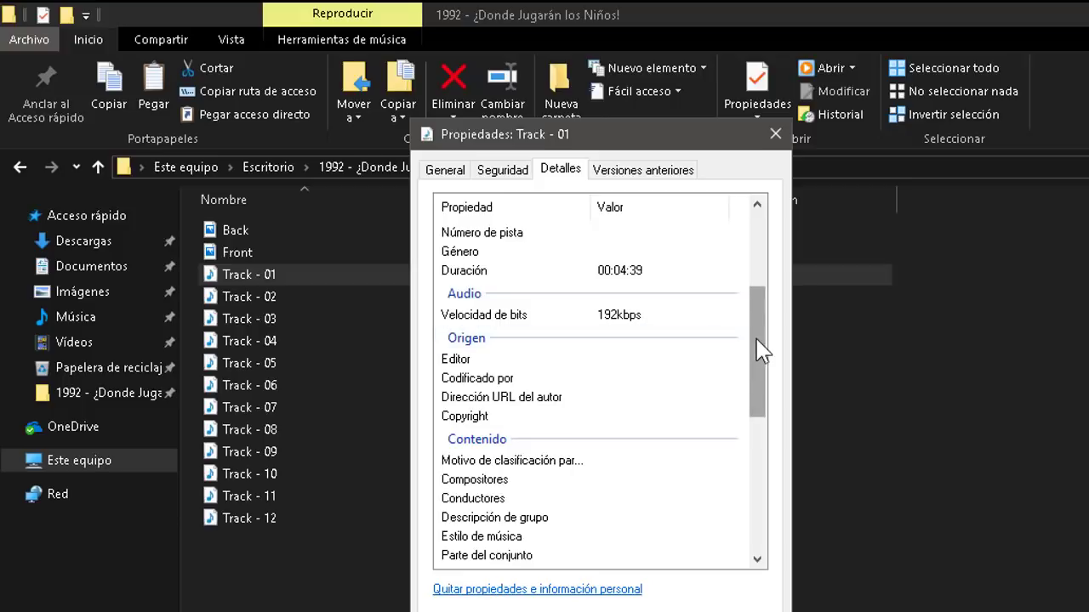
{"action": "left_click_drag", "start_coordinate": [761, 351], "coordinate": [781, 527]}
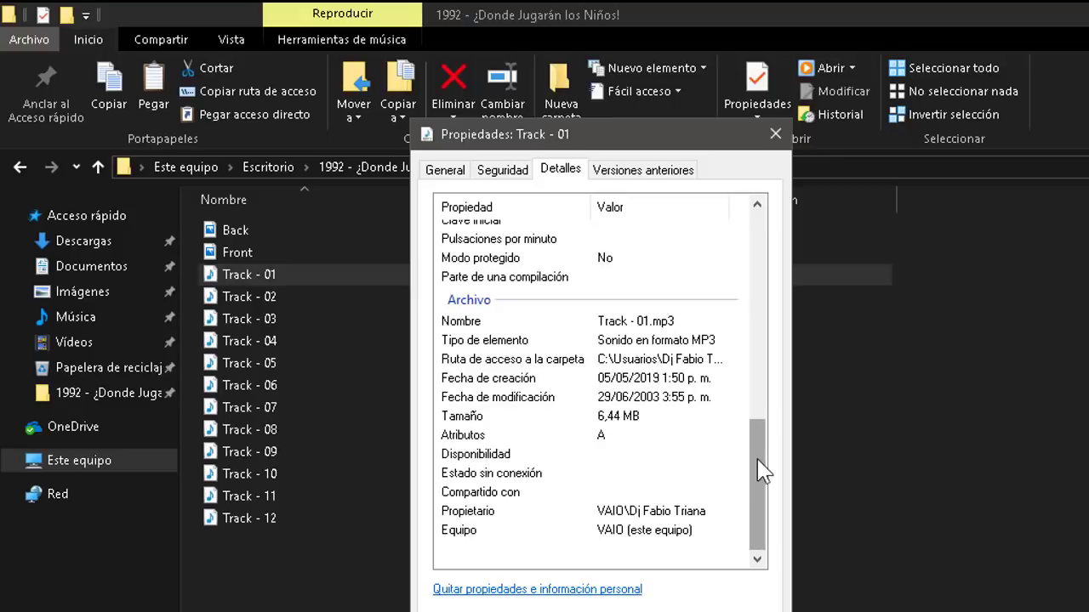
{"action": "left_click_drag", "start_coordinate": [760, 473], "coordinate": [768, 243]}
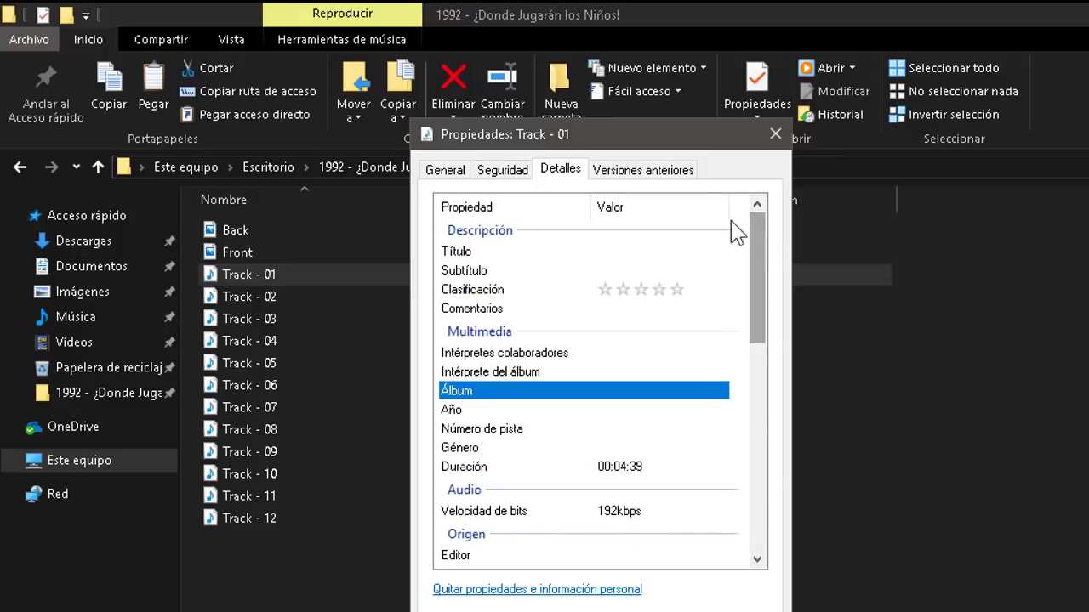
{"action": "left_click", "coordinate": [775, 135]}
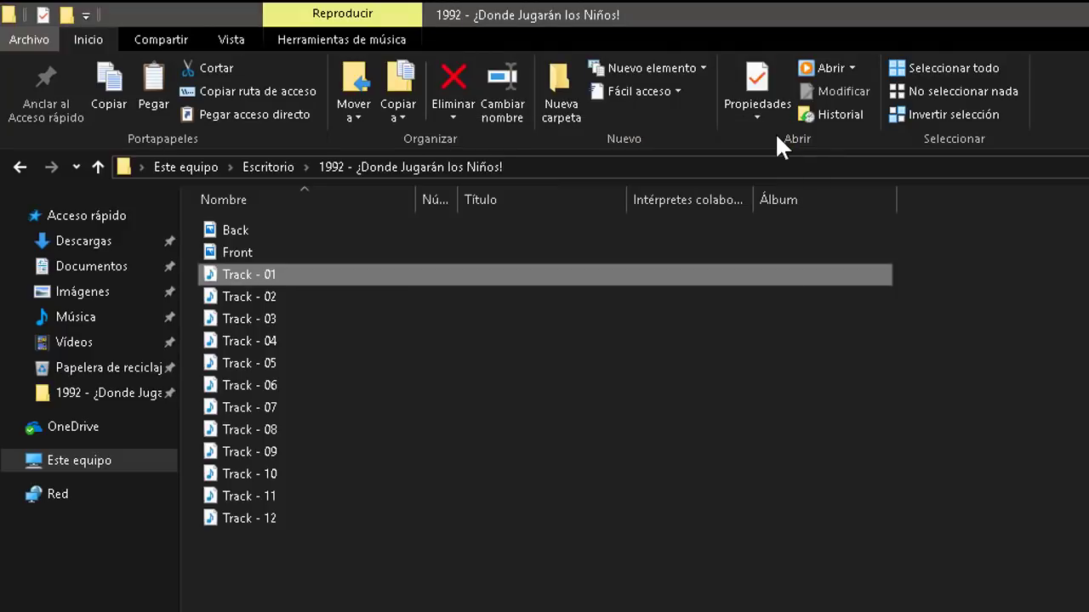
{"action": "left_click", "coordinate": [355, 579]}
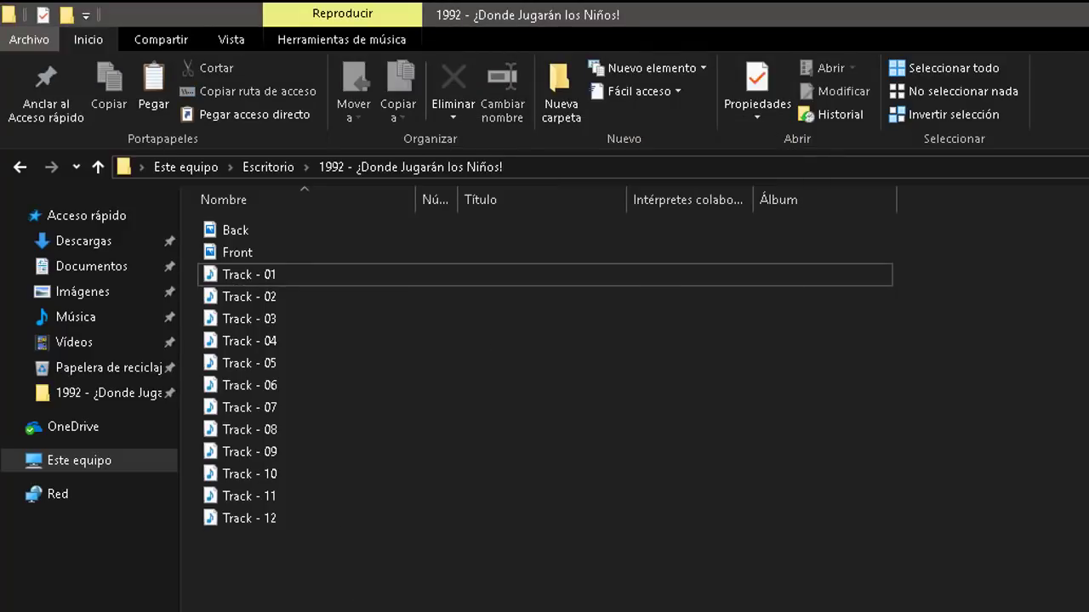
- Return to TagScanner, select Track - 01.mp3 in manual tagging mode, and switch to online tagging
{"action": "key", "text": "alt+Tab"}
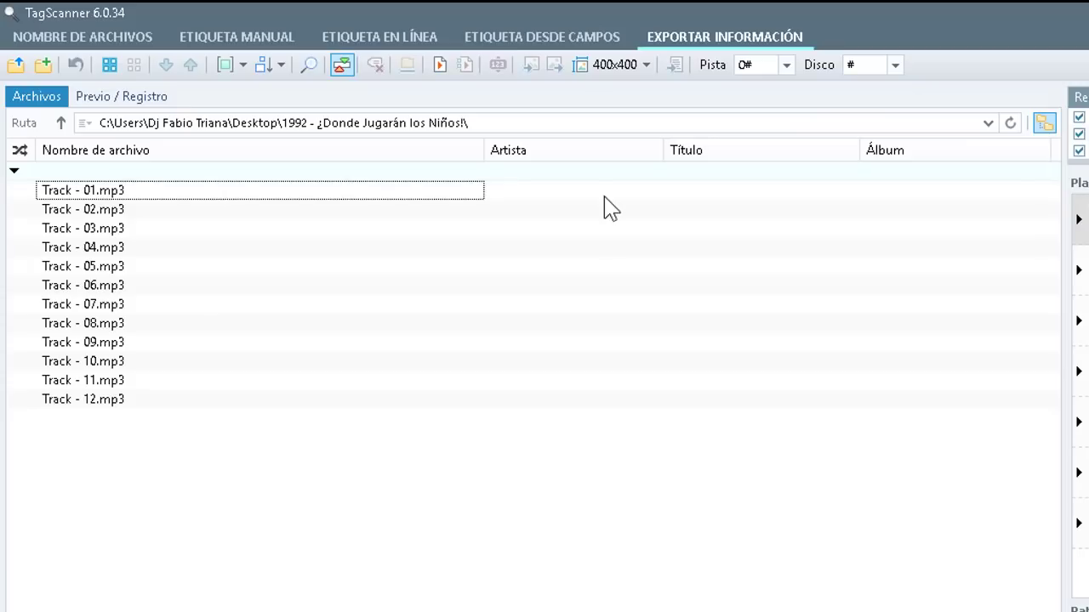
{"action": "left_click", "coordinate": [231, 42]}
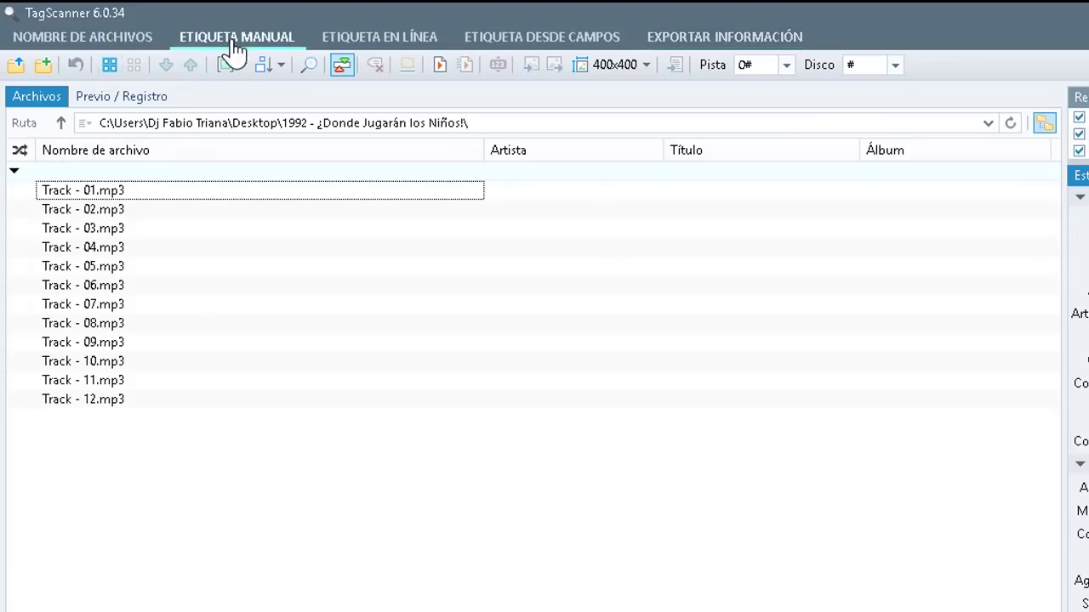
{"action": "left_click", "coordinate": [102, 200]}
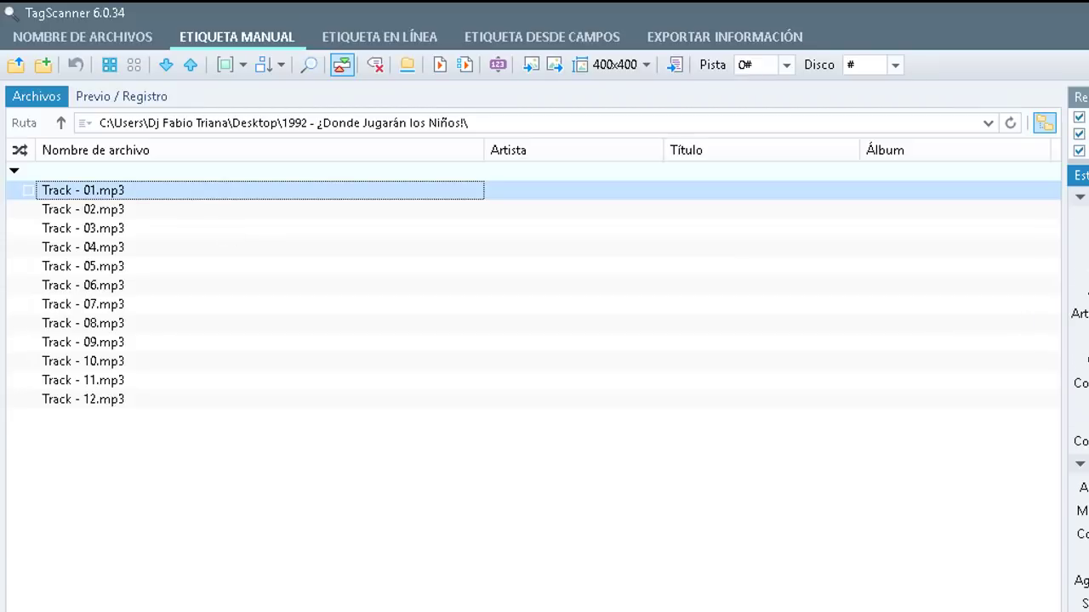
{"action": "left_click", "coordinate": [405, 39]}
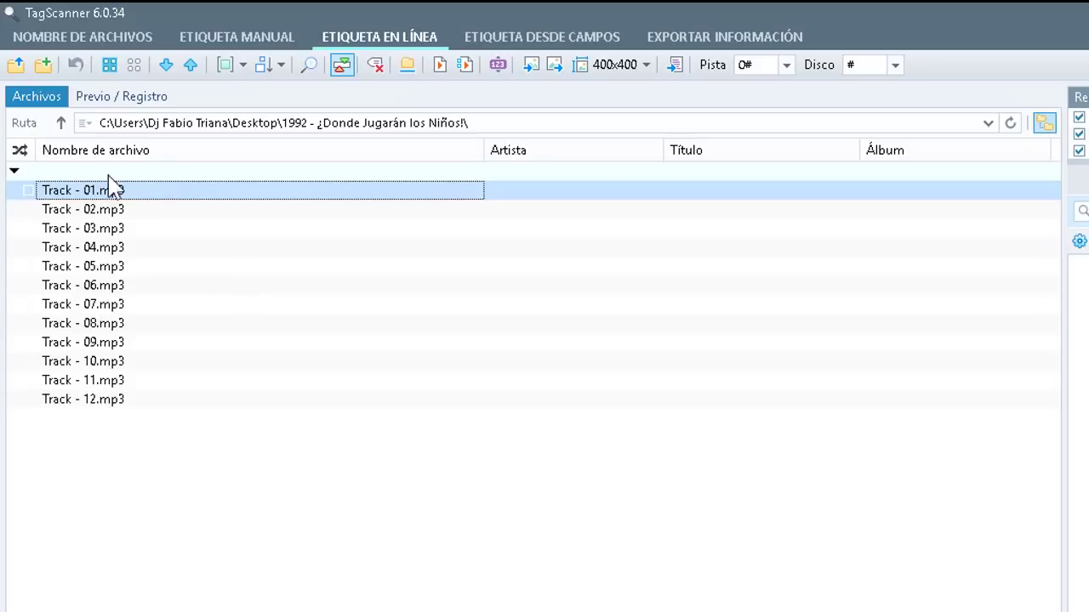
{"action": "key", "text": "F2"}
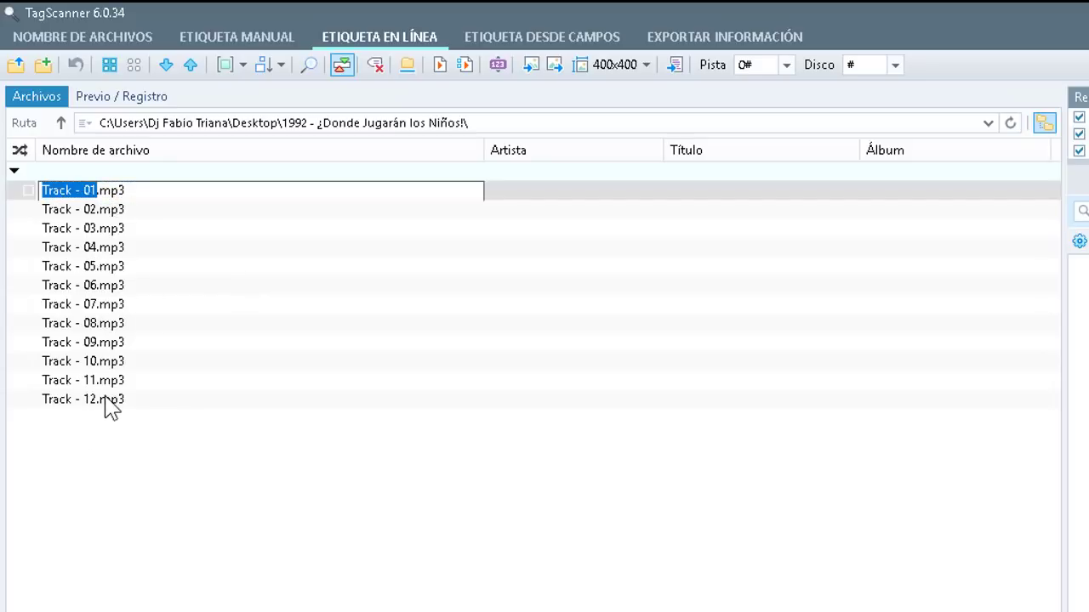
{"action": "left_click", "coordinate": [108, 408], "text": "shift"}
{"action": "left_click", "coordinate": [90, 191]}
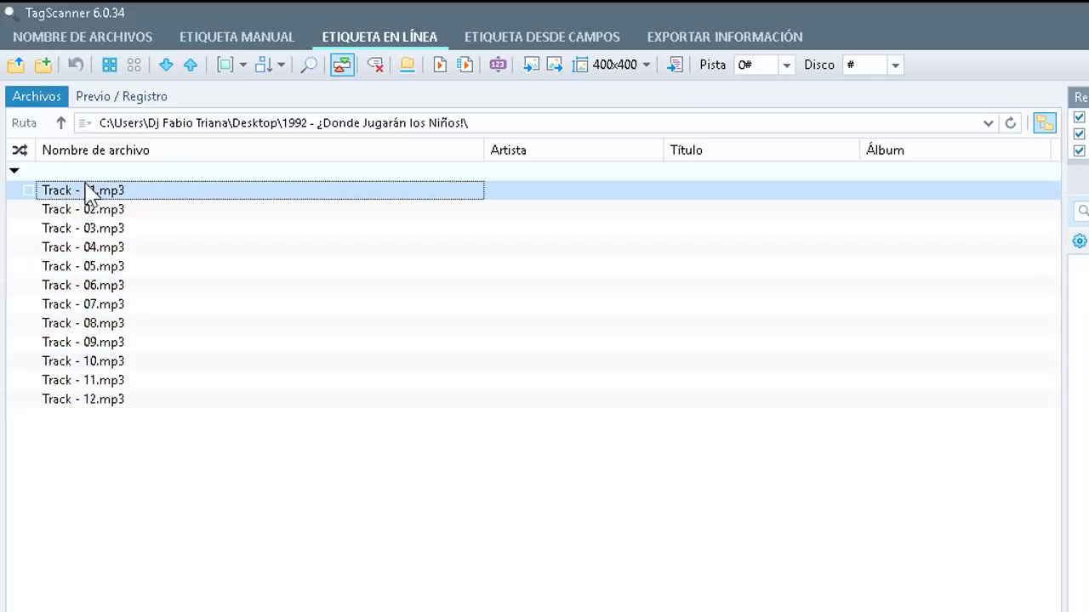
{"action": "left_click", "coordinate": [110, 407], "text": "shift"}
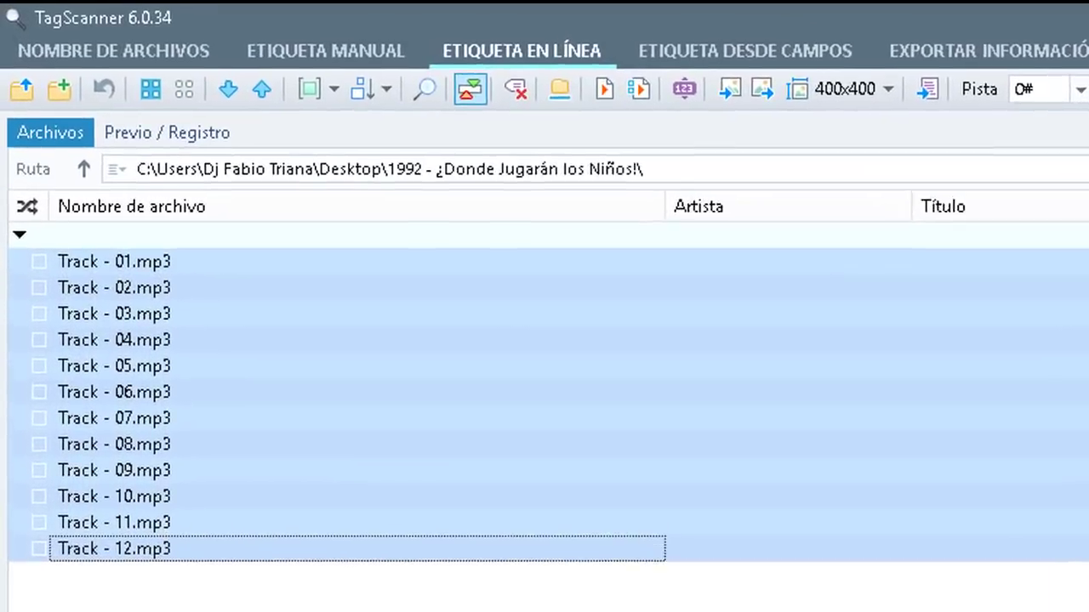
{"action": "key", "text": "Escape"}
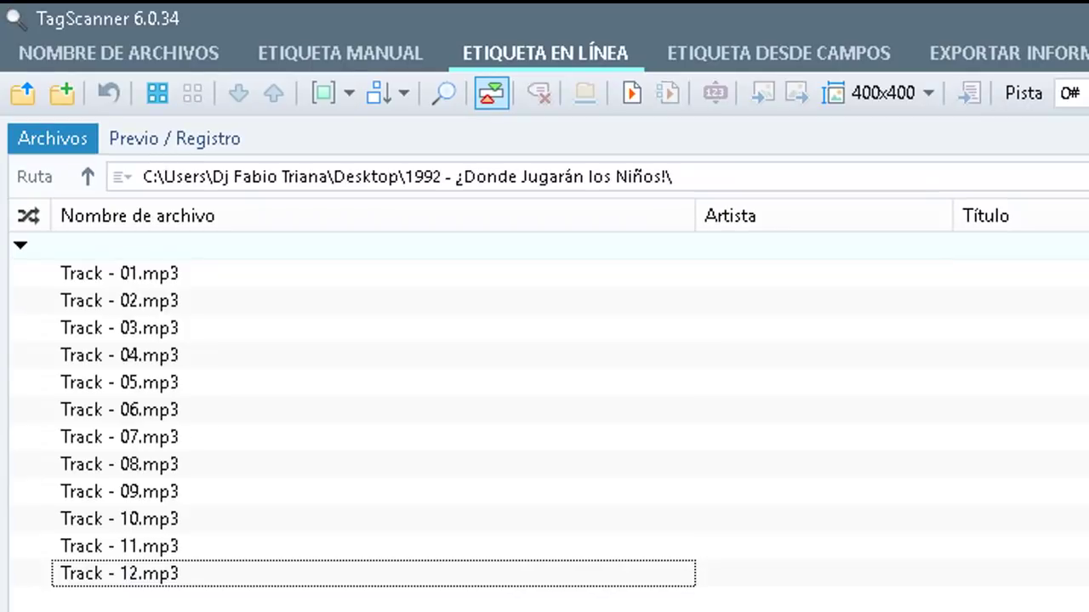
- Select all twelve tracks and search MusicBrainz for the album 1992 - ¿Donde Jugarán los Niños!
{"action": "left_click", "coordinate": [166, 273]}
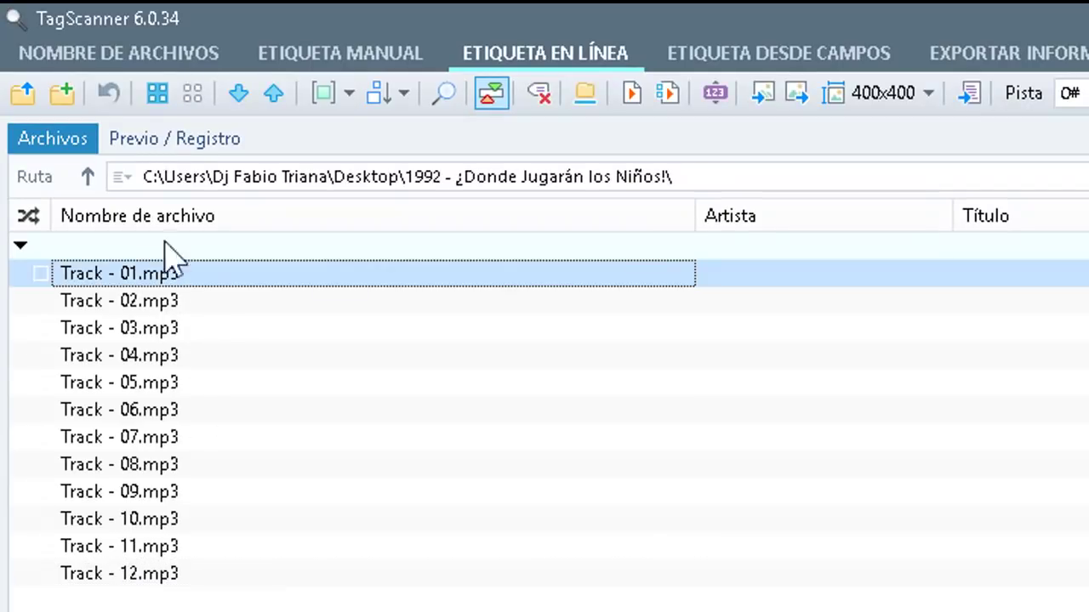
{"action": "left_click", "coordinate": [159, 96]}
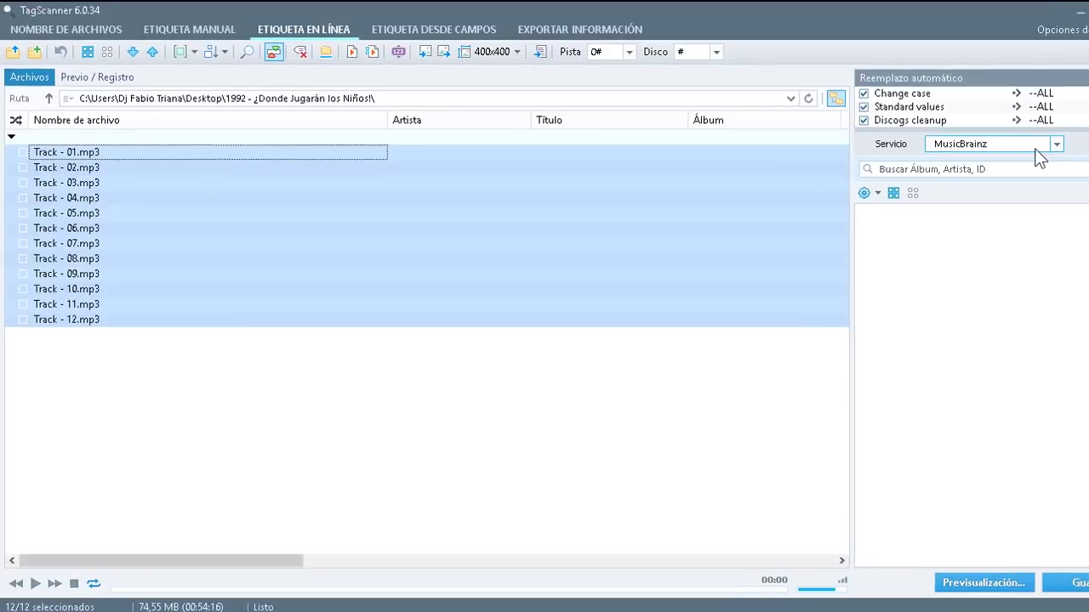
{"action": "left_click", "coordinate": [1055, 145]}
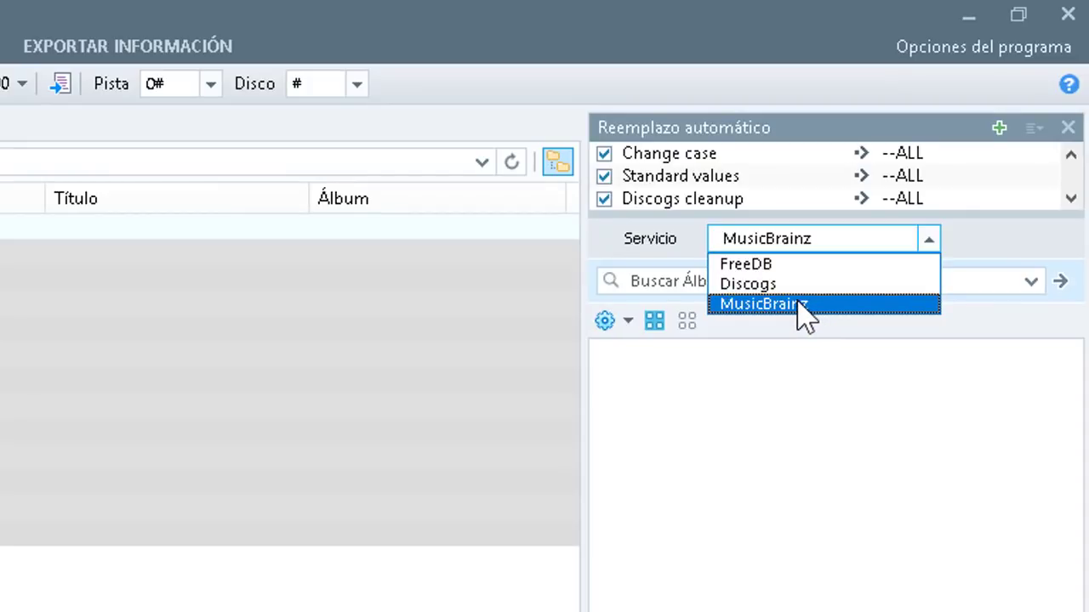
{"action": "left_click", "coordinate": [794, 306]}
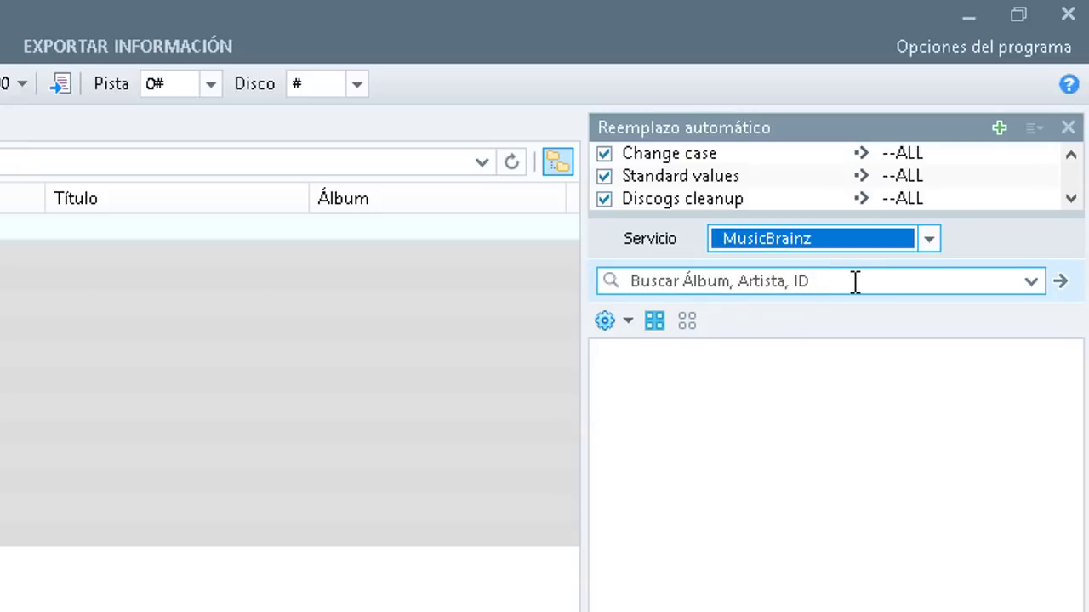
{"action": "left_click", "coordinate": [936, 282]}
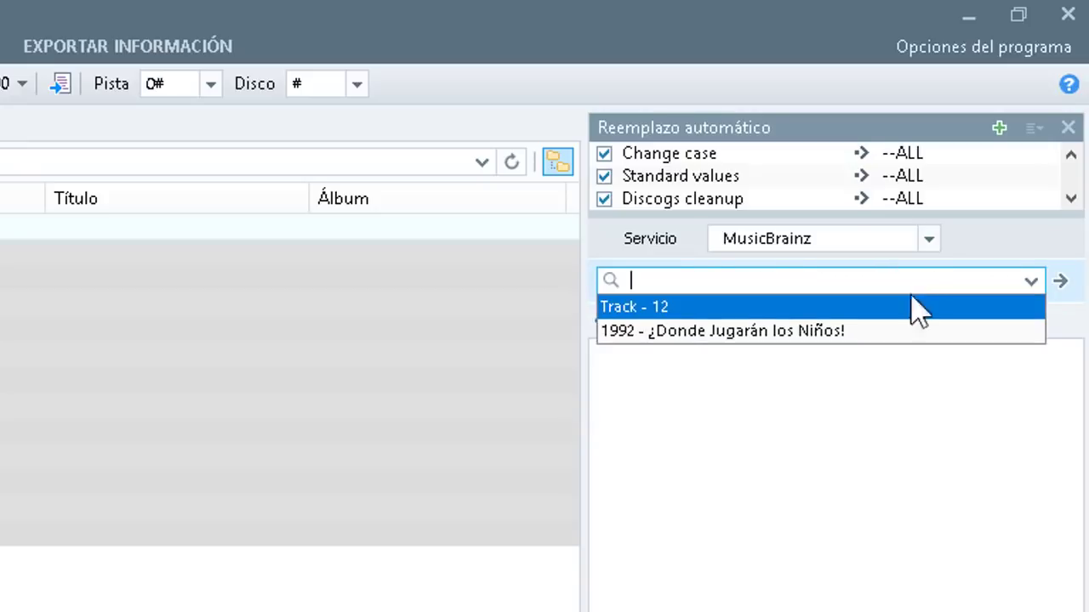
{"action": "left_click", "coordinate": [892, 333]}
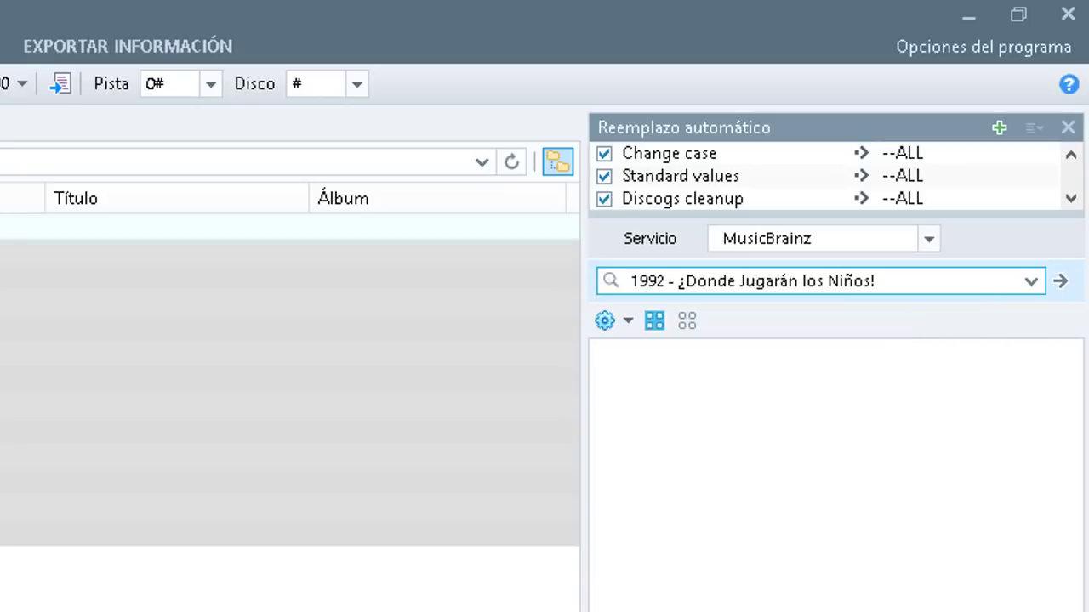
{"action": "left_click", "coordinate": [1063, 282]}
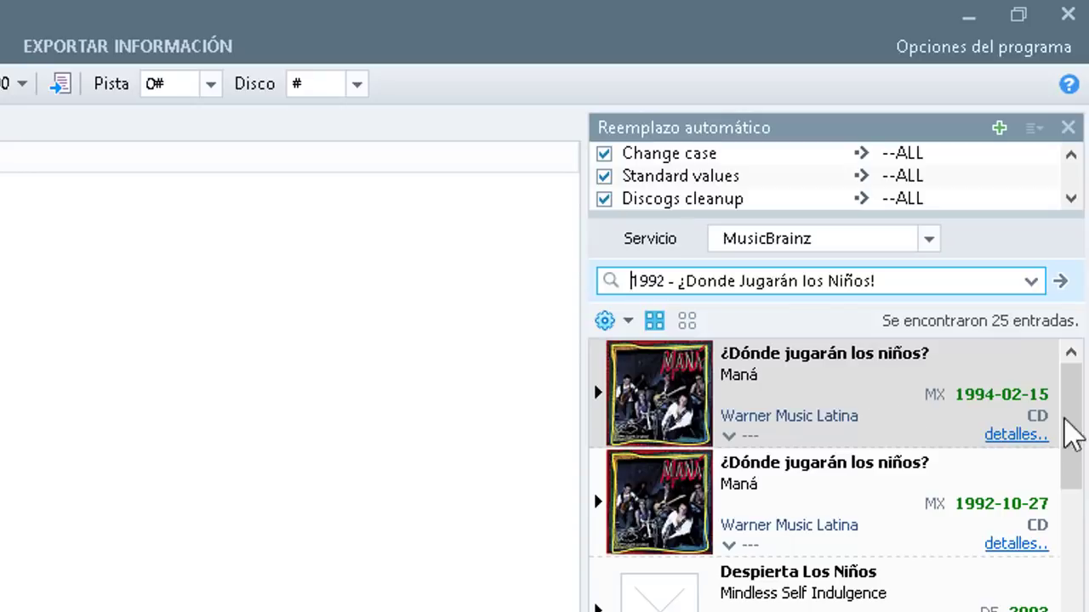
- Select Maná's ¿Dónde jugarán los niños? release dated 1992-10-27 and look over the options for saving album information
{"action": "mouse_move", "coordinate": [1076, 430]}
{"action": "left_mouse_down"}
{"action": "mouse_move", "coordinate": [1074, 611]}
{"action": "mouse_move", "coordinate": [1070, 417]}
{"action": "left_mouse_up"}
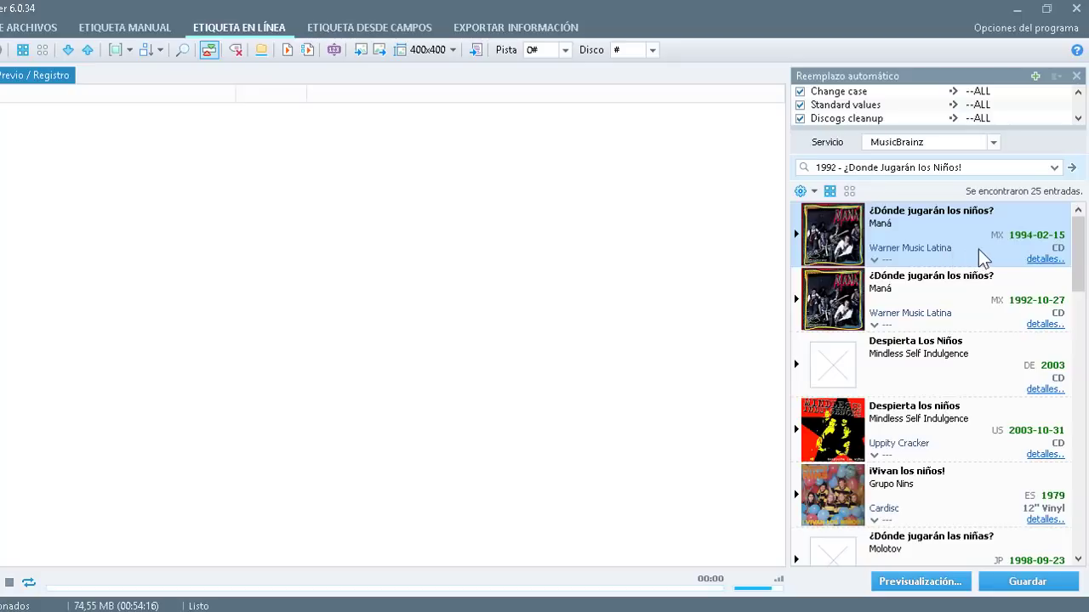
{"action": "left_click", "coordinate": [871, 297]}
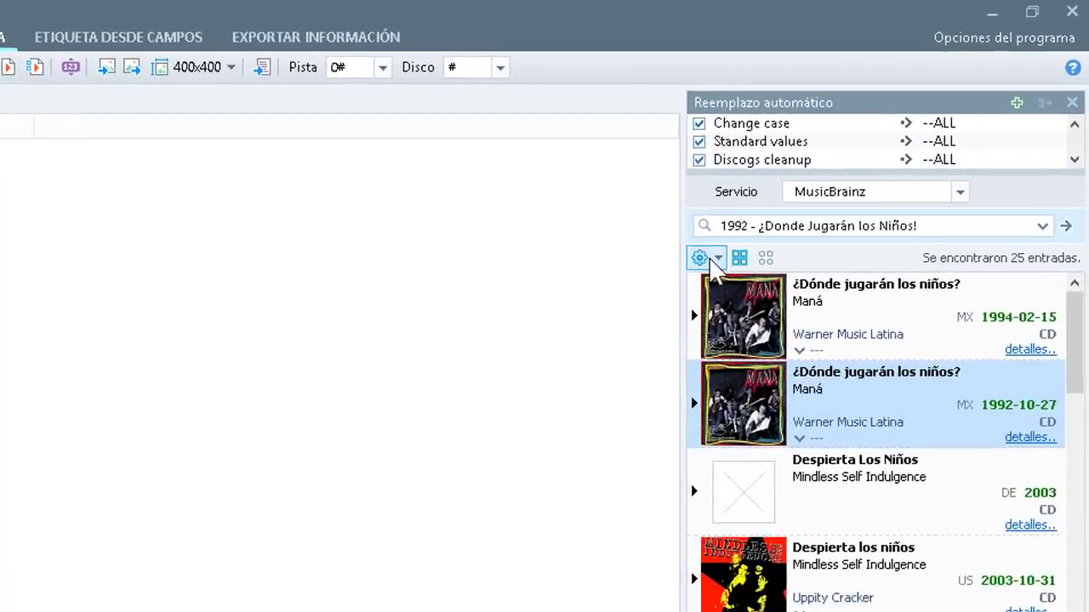
{"action": "left_click", "coordinate": [706, 266]}
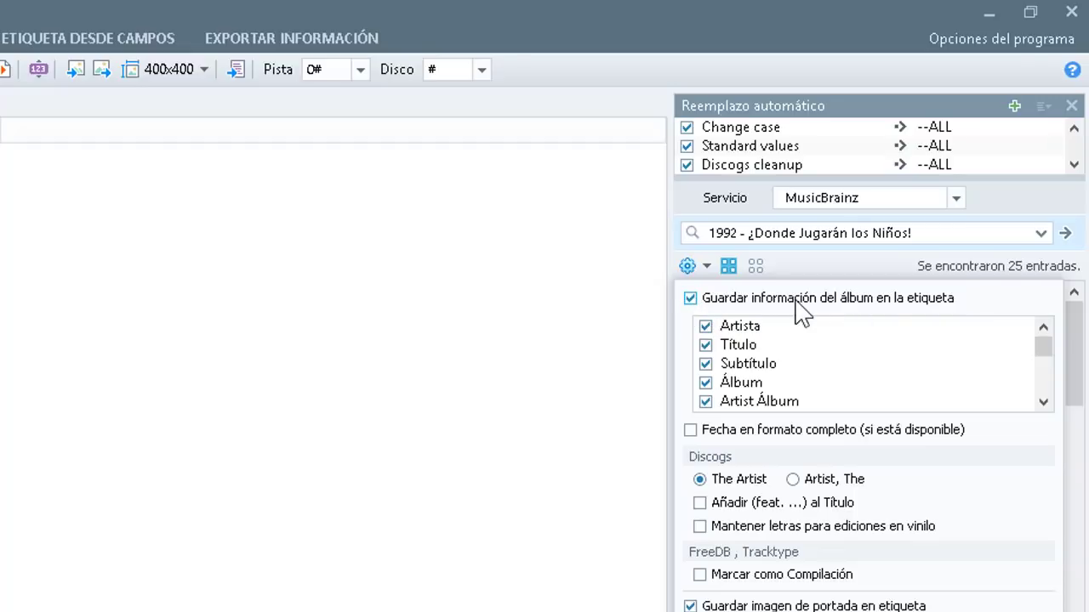
{"action": "left_click", "coordinate": [829, 272]}
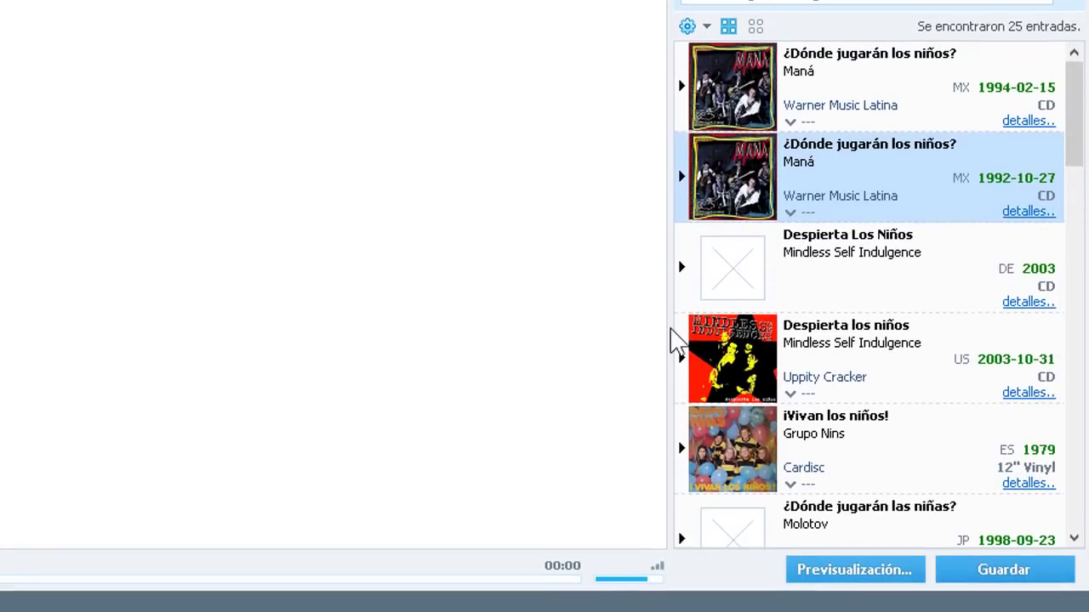
- Preview the selected release's tags across all columns and save them to the twelve tracks
{"action": "left_click", "coordinate": [863, 581]}
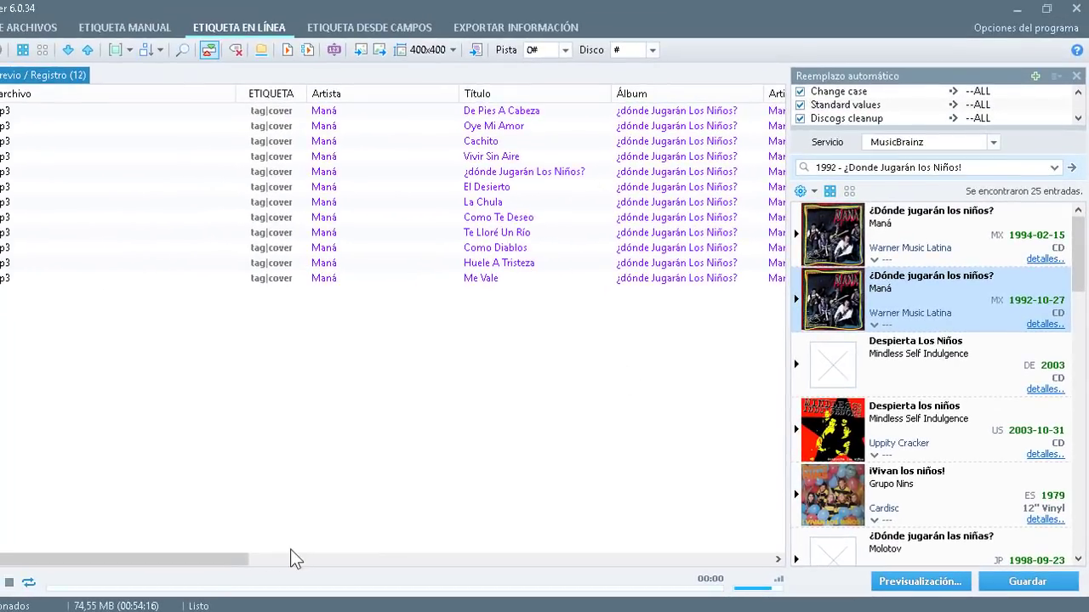
{"action": "left_click_drag", "start_coordinate": [223, 561], "coordinate": [795, 583]}
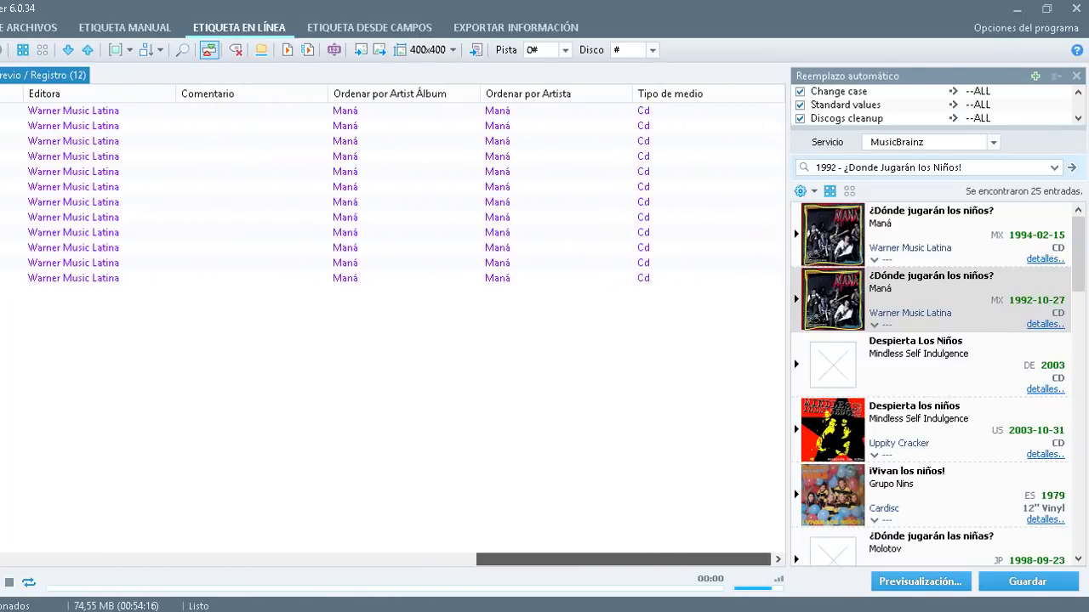
{"action": "left_click_drag", "start_coordinate": [623, 559], "coordinate": [124, 558]}
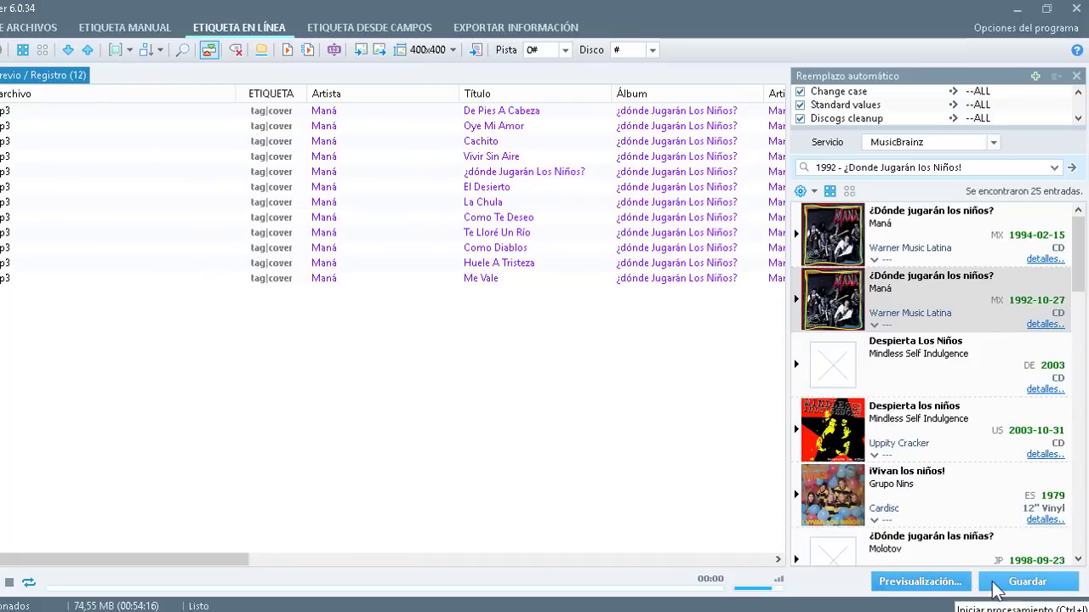
{"action": "left_click", "coordinate": [1018, 586]}
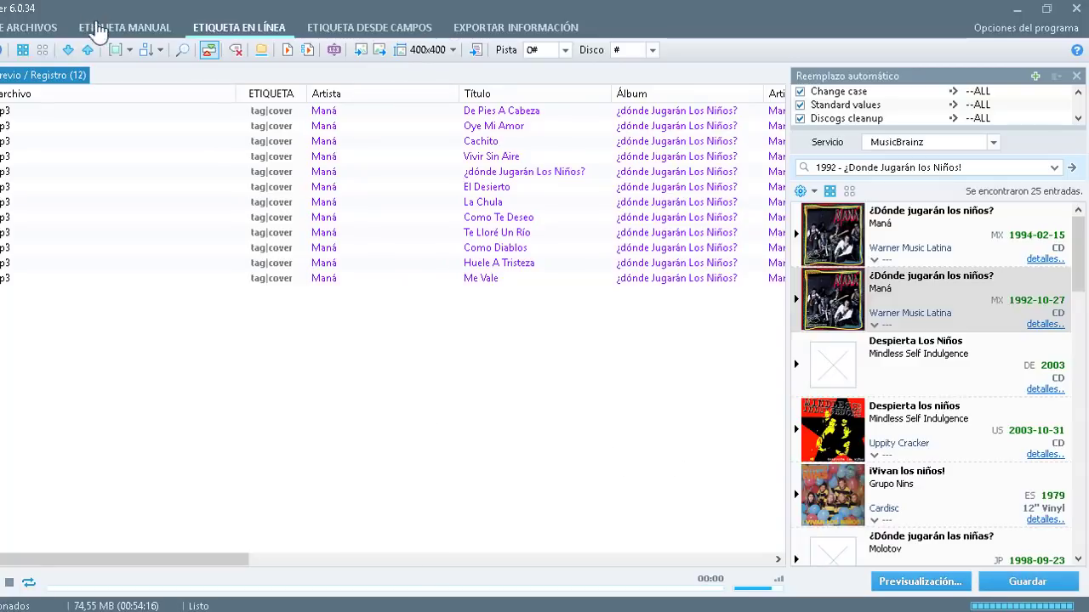
- Review the standard tag fields and cover art of Track - 01.mp3 in manual tagging mode
{"action": "left_click", "coordinate": [129, 29]}
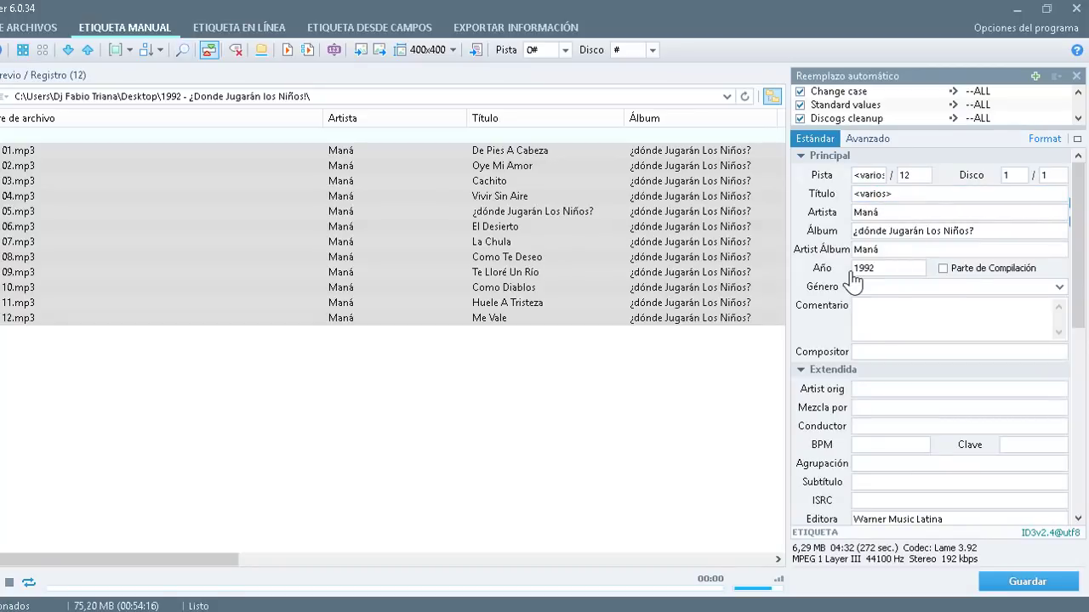
{"action": "left_click", "coordinate": [36, 153]}
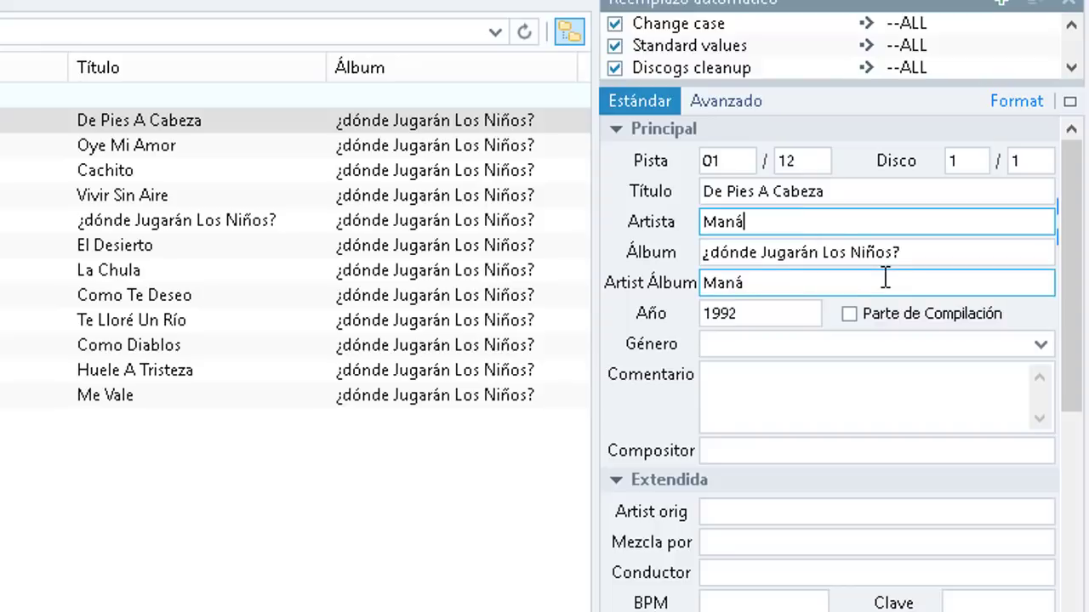
{"action": "left_click", "coordinate": [811, 277]}
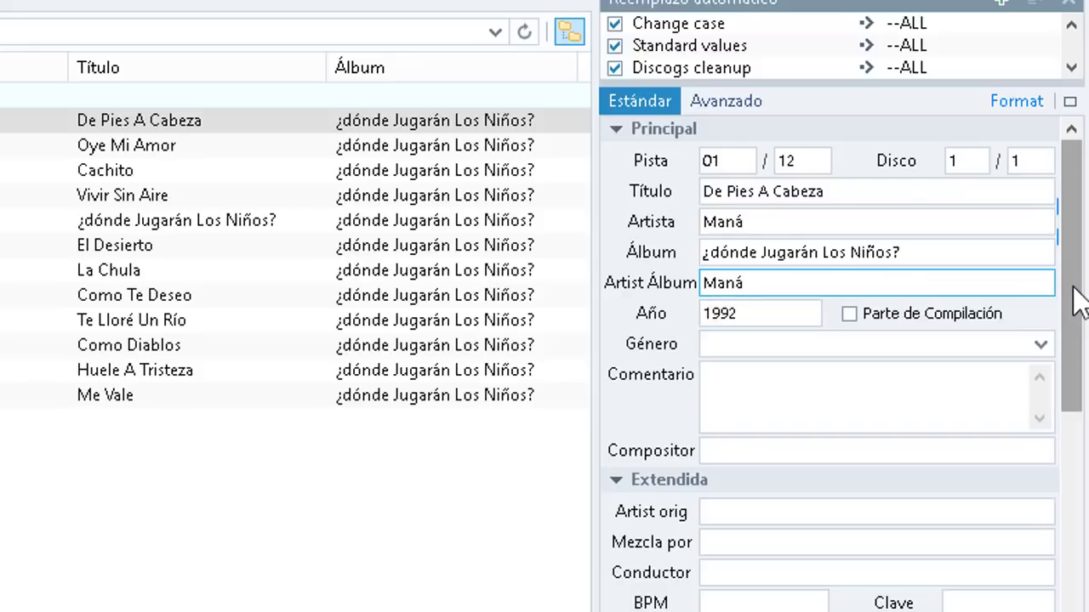
{"action": "left_click_drag", "start_coordinate": [1080, 294], "coordinate": [1085, 472]}
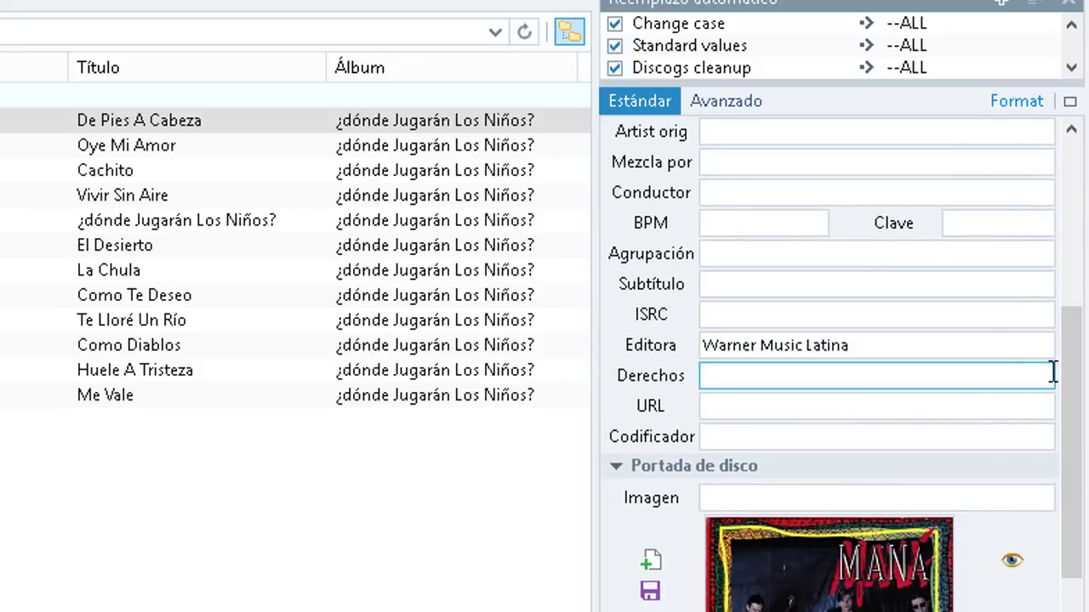
{"action": "left_click_drag", "start_coordinate": [1076, 382], "coordinate": [1074, 523]}
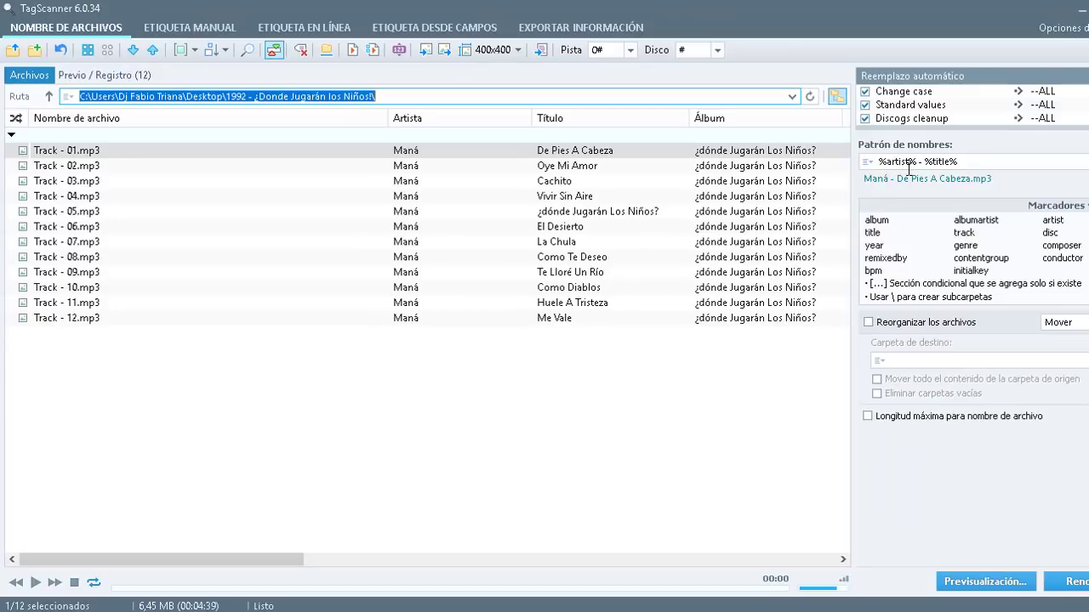
- Rename all twelve files with the pattern %artist% - %title% after previewing, and check the new names in File Explorer
{"action": "left_click", "coordinate": [911, 164]}
{"action": "left_click", "coordinate": [211, 36]}
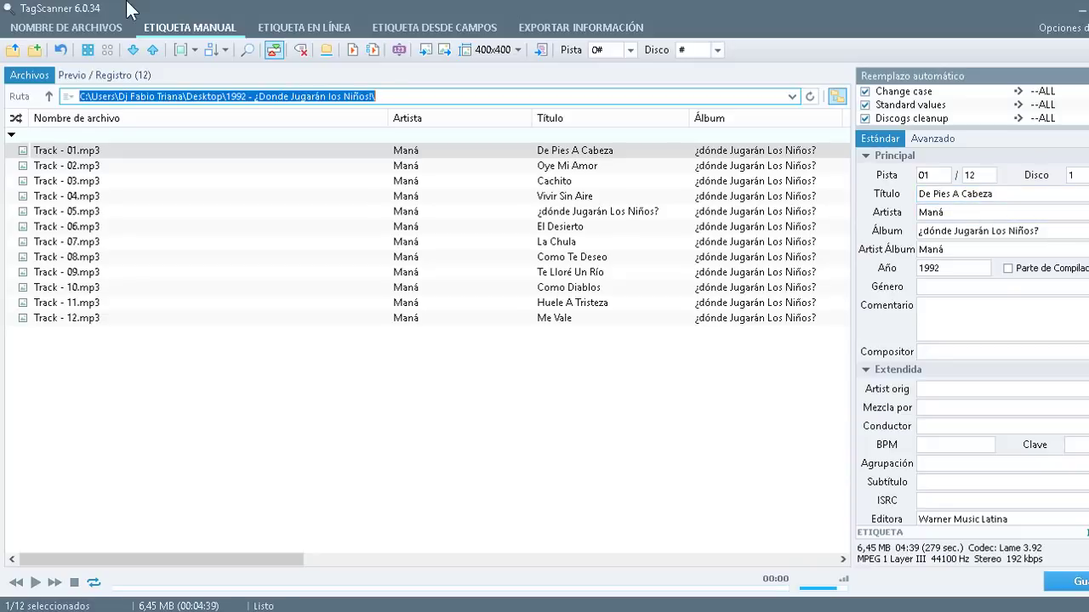
{"action": "left_click", "coordinate": [106, 34]}
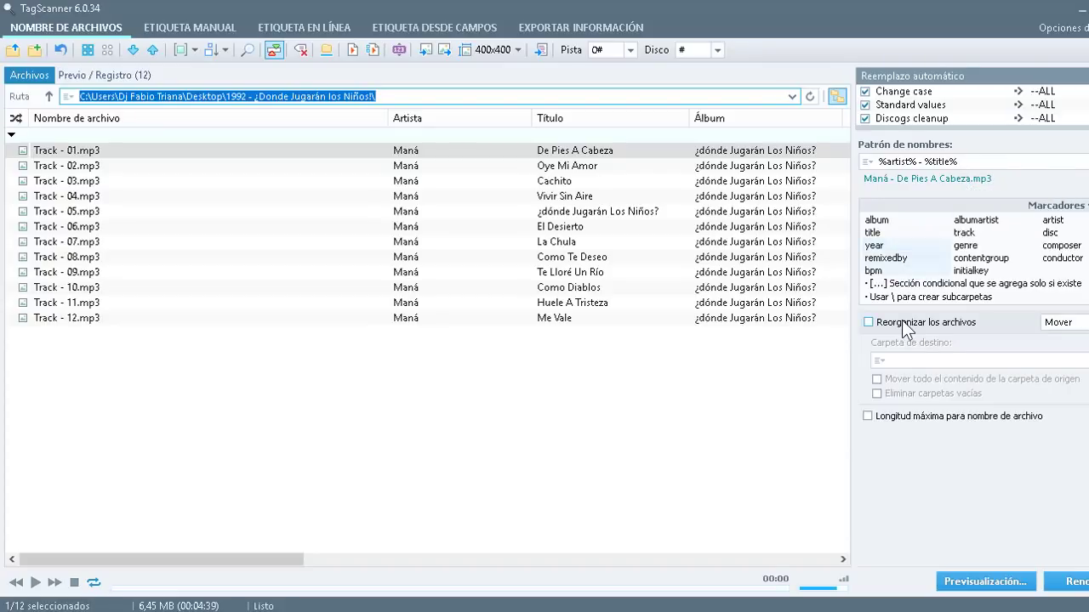
{"action": "left_click", "coordinate": [88, 50]}
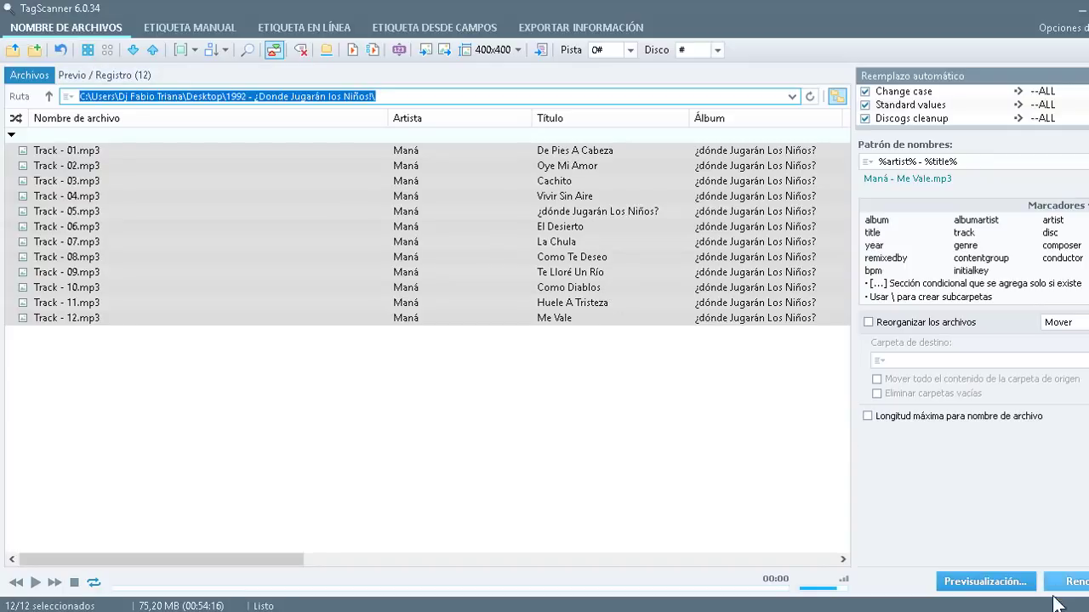
{"action": "left_click", "coordinate": [988, 584]}
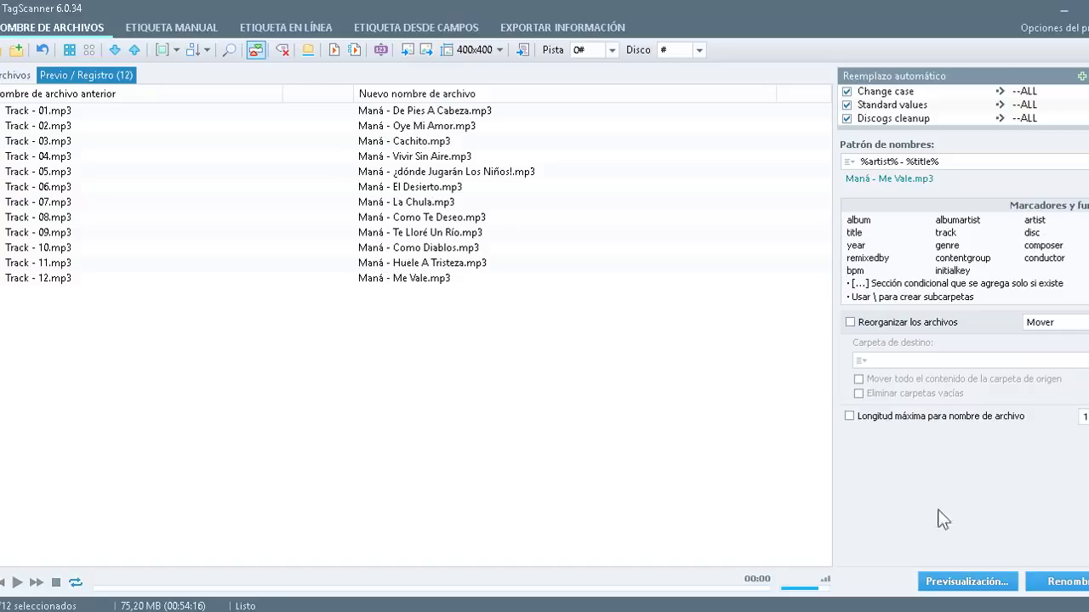
{"action": "left_click", "coordinate": [1057, 589]}
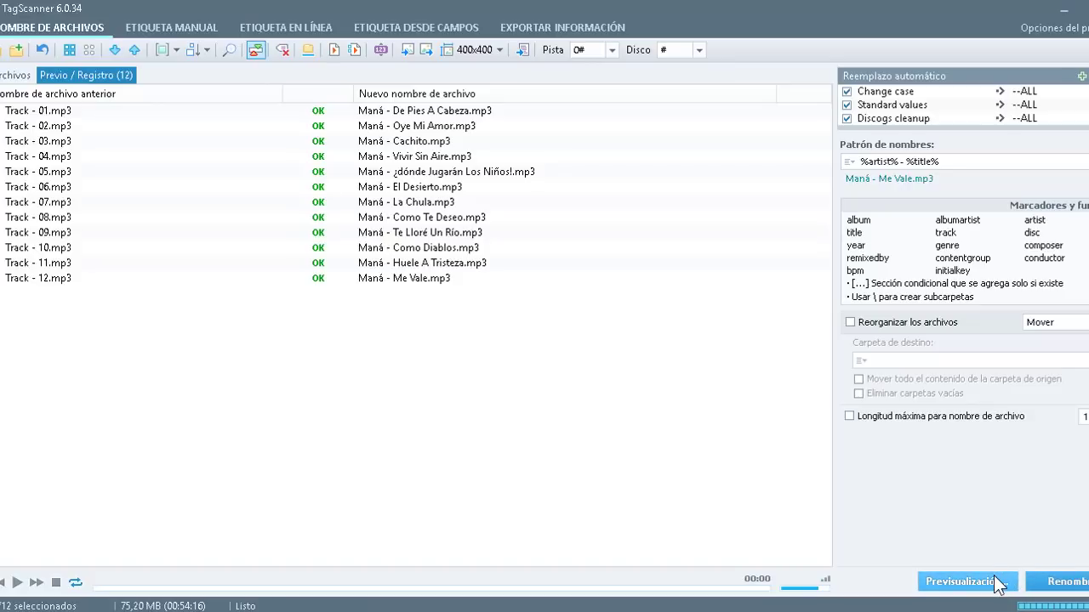
{"action": "left_click", "coordinate": [997, 584]}
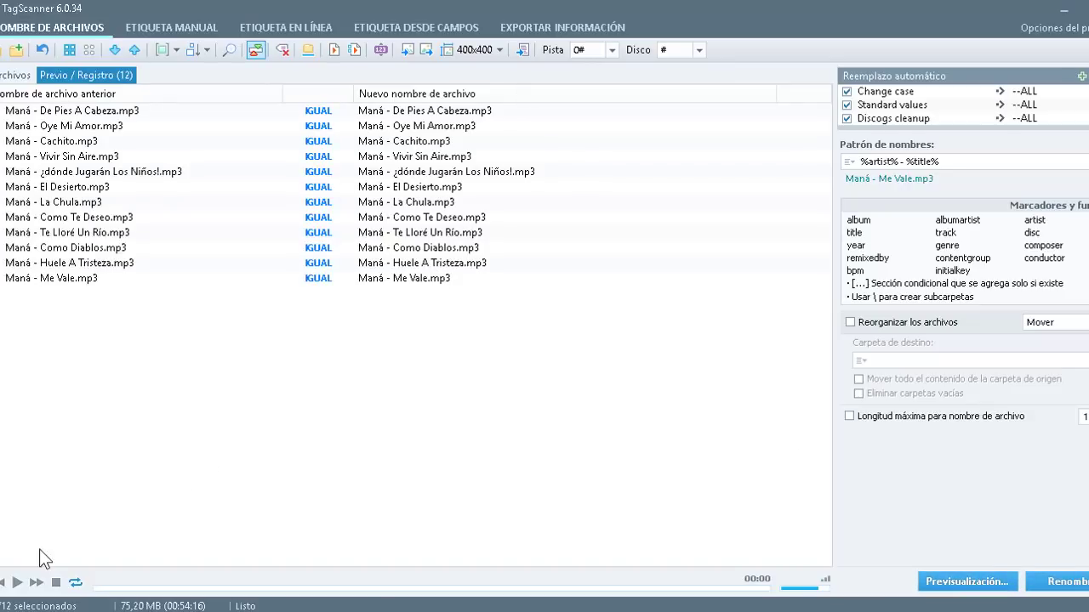
{"action": "key", "text": "alt+Tab"}
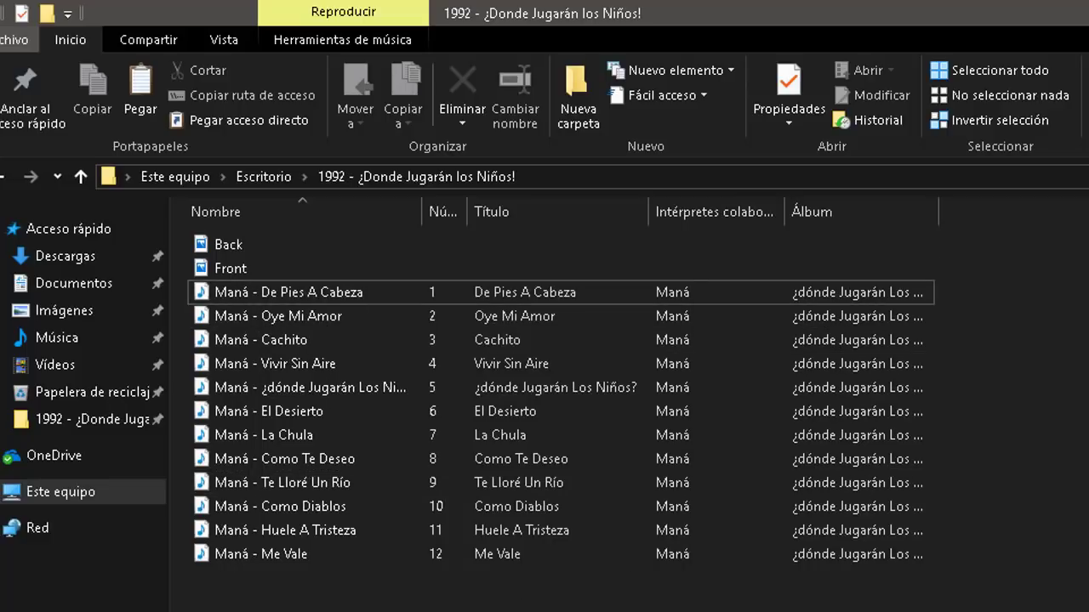
{"action": "key", "text": "alt+Tab"}
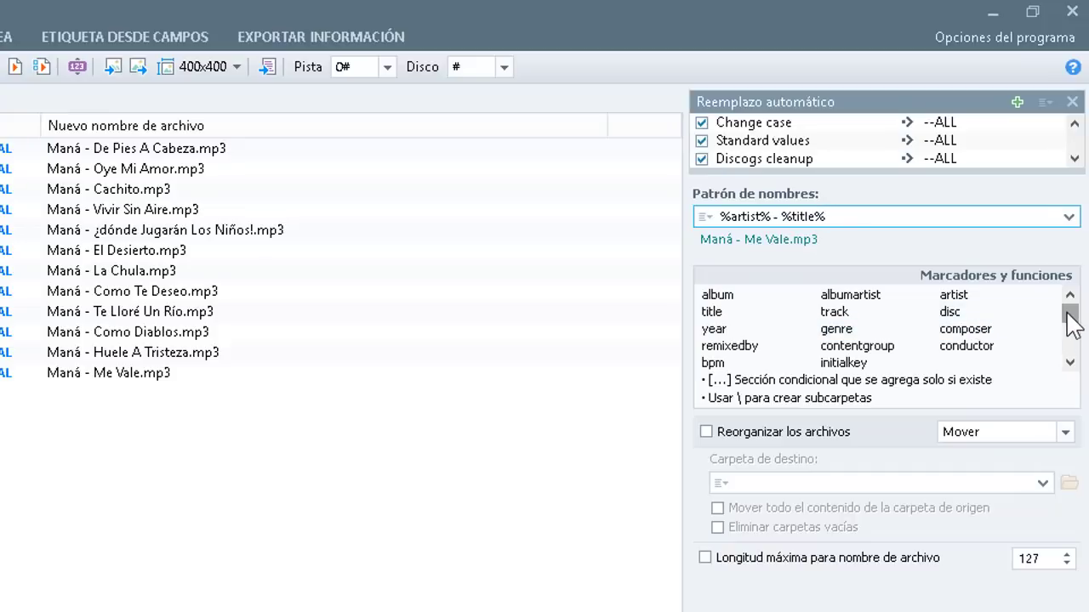
- Insert the year marker at the start of the naming pattern, making it %year% %artist% - %title%
{"action": "left_click_drag", "start_coordinate": [1065, 316], "coordinate": [1076, 283]}
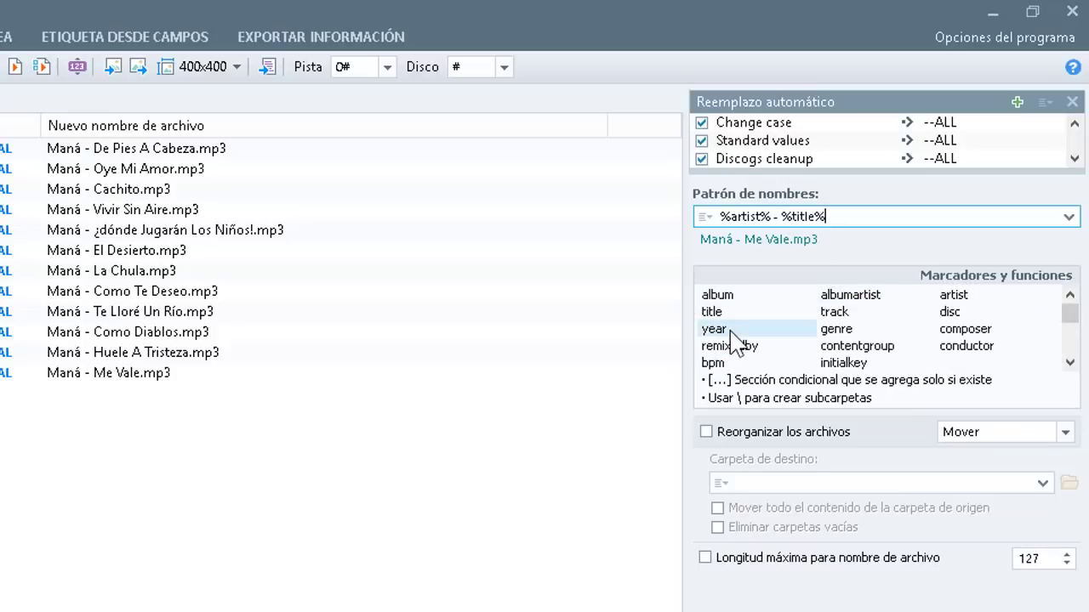
{"action": "left_click", "coordinate": [719, 216]}
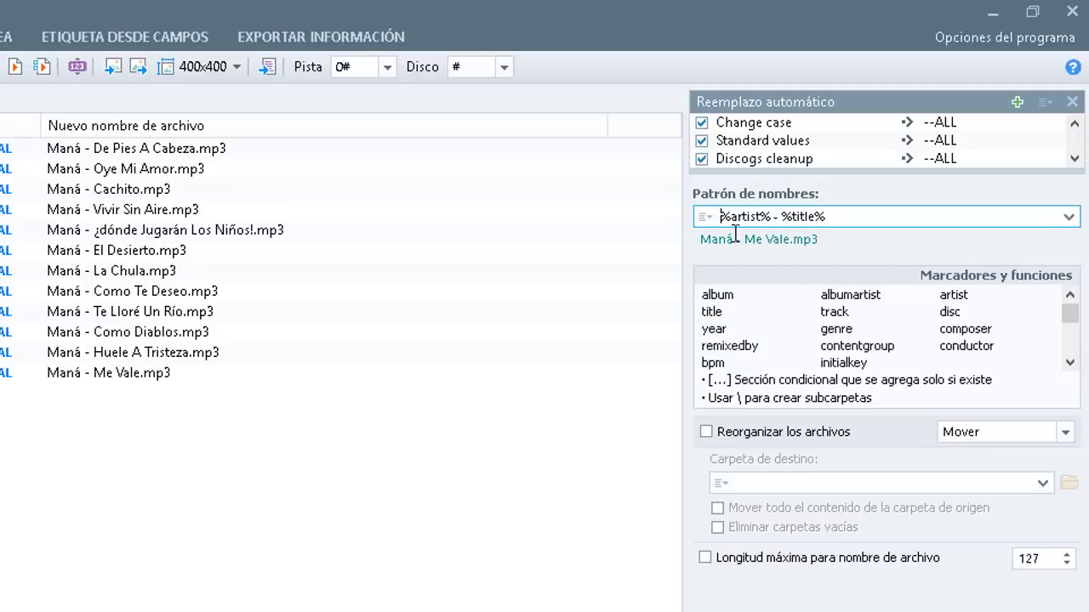
{"action": "double_click", "coordinate": [727, 330]}
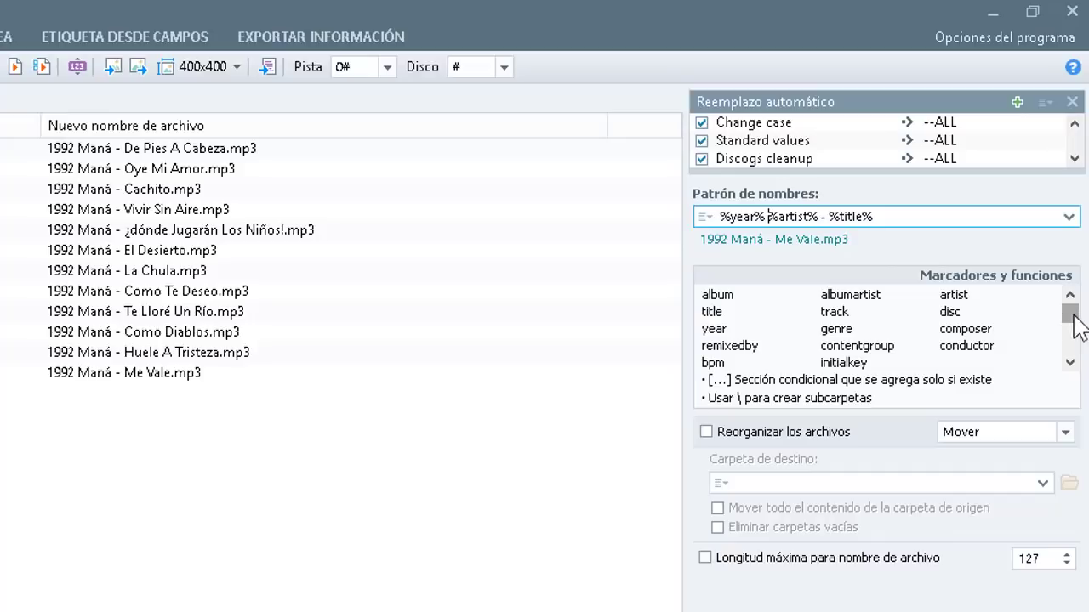
- Add the track marker and a dash before the title, making the naming pattern %artist% - %track% - %title%
{"action": "scroll", "coordinate": [1074, 316], "scroll_direction": "down", "scroll_amount": 1}
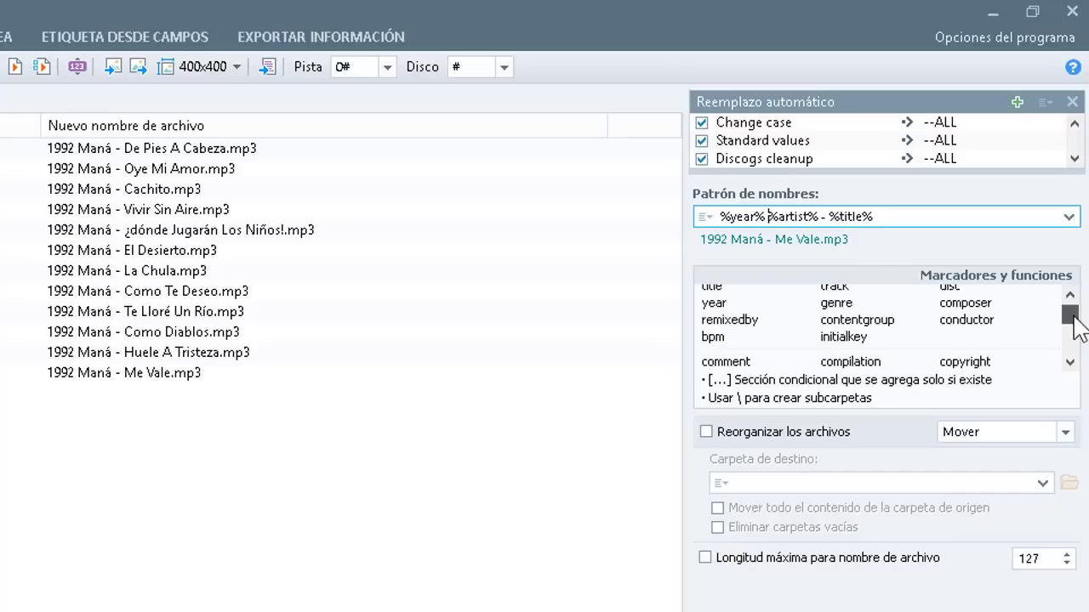
{"action": "scroll", "coordinate": [1074, 316], "scroll_direction": "up", "scroll_amount": 2}
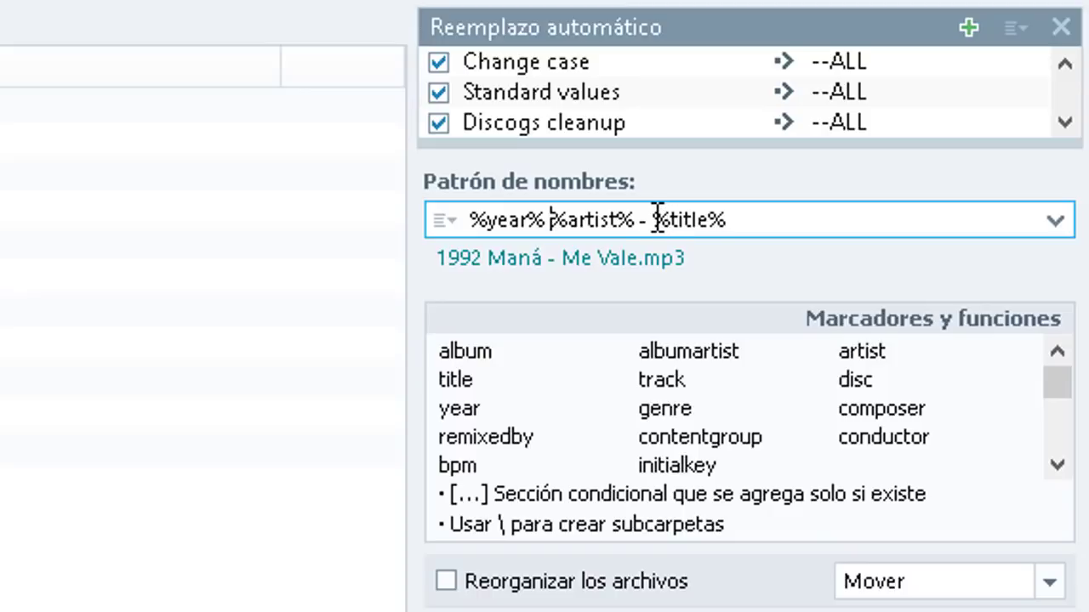
{"action": "double_click", "coordinate": [681, 385]}
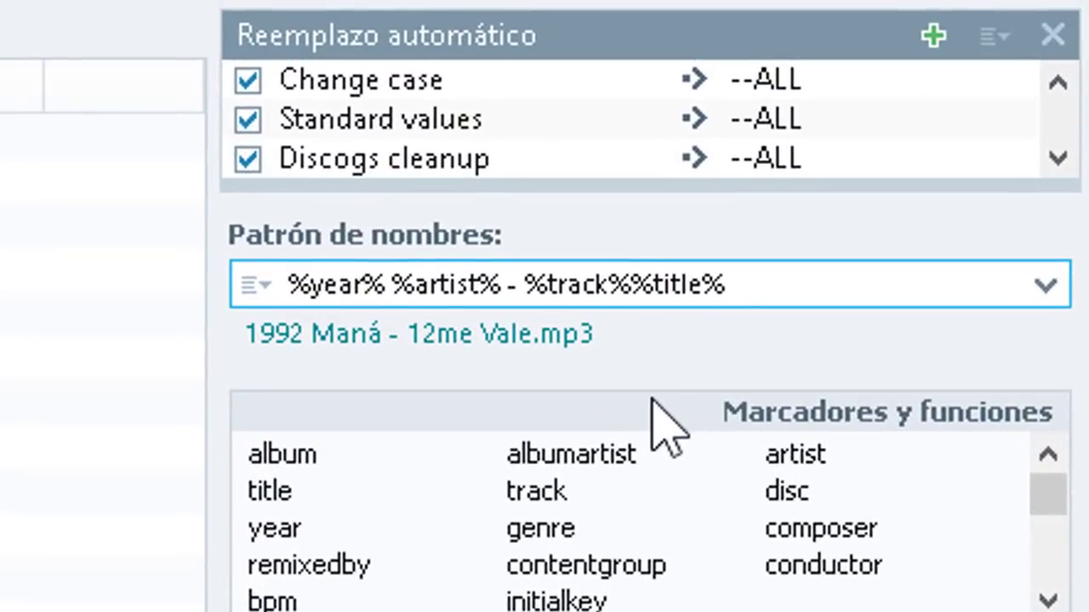
{"action": "type", "text": "-"}
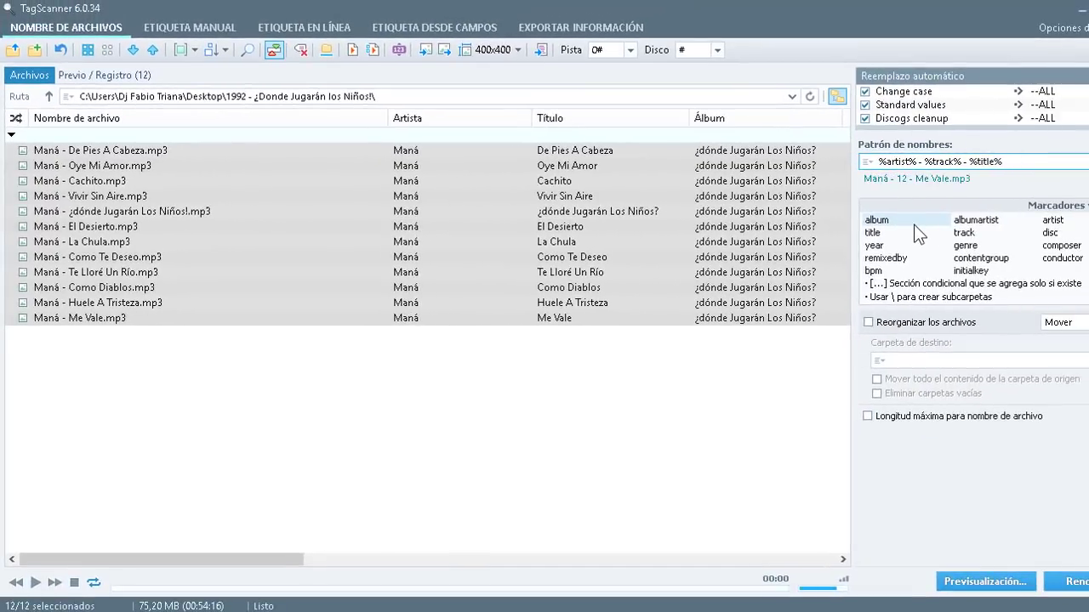
- Remove the track marker and its dash from the naming pattern, leaving %artist% - %title%, and deselect the files
{"action": "left_click", "coordinate": [970, 162]}
{"action": "key", "text": "BackSpace"}
{"action": "key", "text": "BackSpace"}
{"action": "key", "text": "BackSpace"}
{"action": "key", "text": "BackSpace"}
{"action": "key", "text": "BackSpace"}
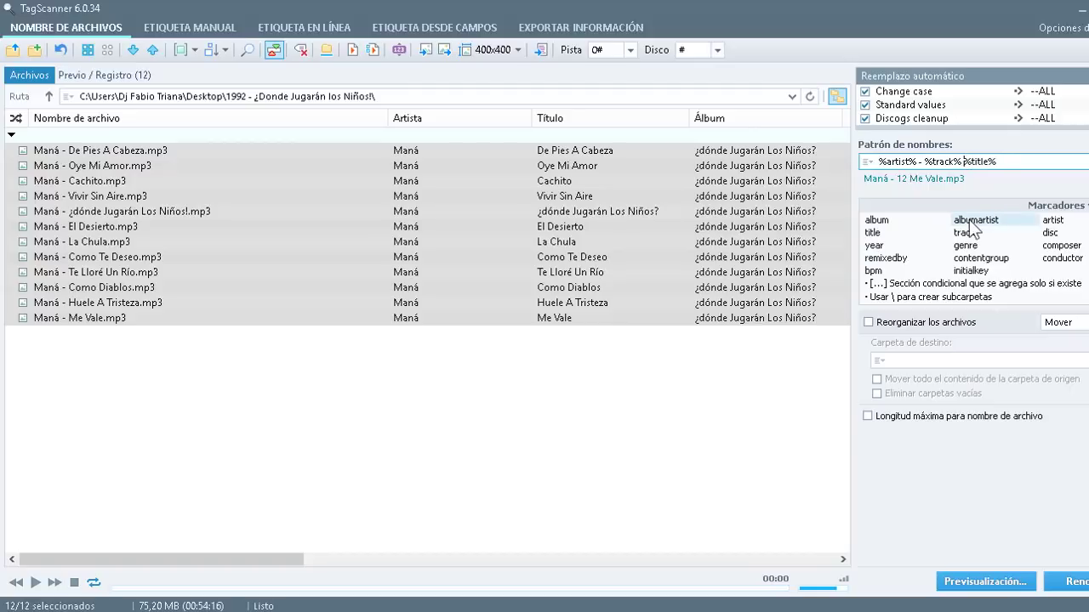
{"action": "key", "text": "BackSpace"}
{"action": "key", "text": "BackSpace"}
{"action": "key", "text": "BackSpace"}
{"action": "key", "text": "BackSpace"}
{"action": "key", "text": "BackSpace"}
{"action": "key", "text": "BackSpace"}
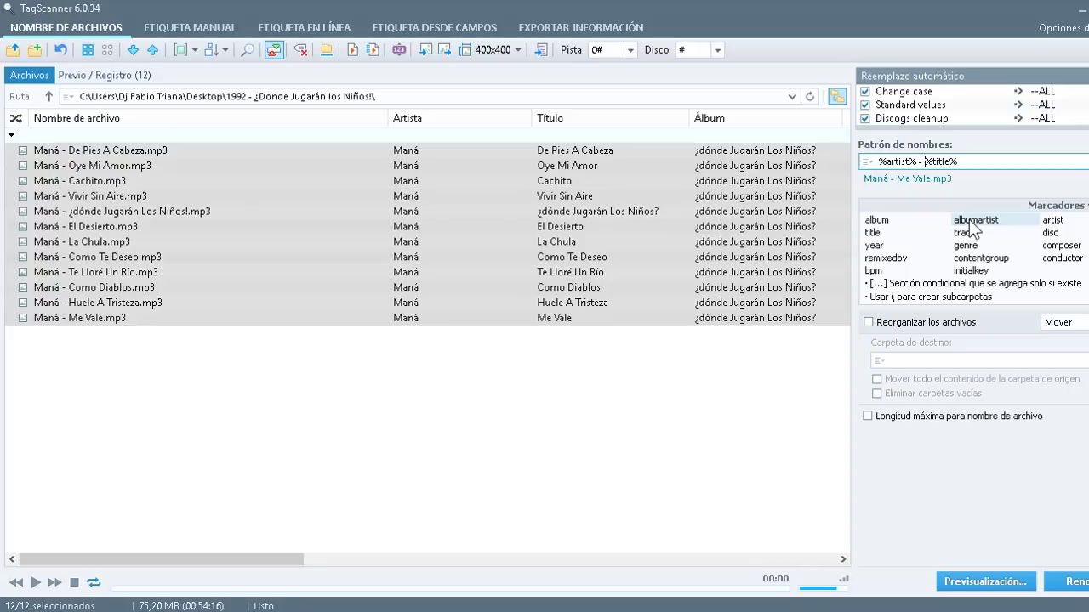
{"action": "left_click", "coordinate": [756, 491]}
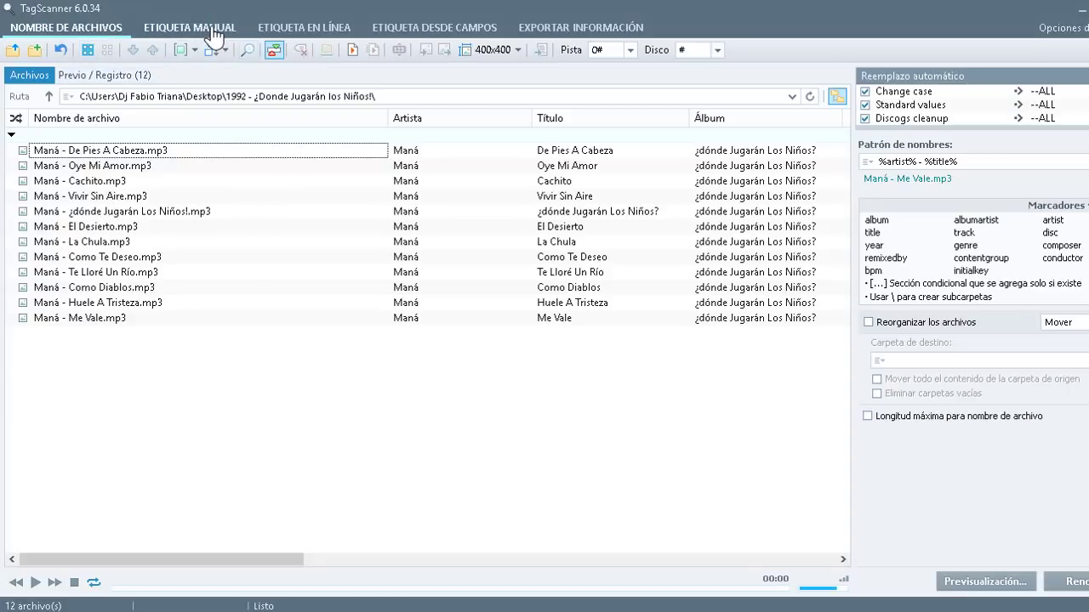
- Select all twelve files for manual tagging and clear their track number
{"action": "left_click", "coordinate": [315, 39]}
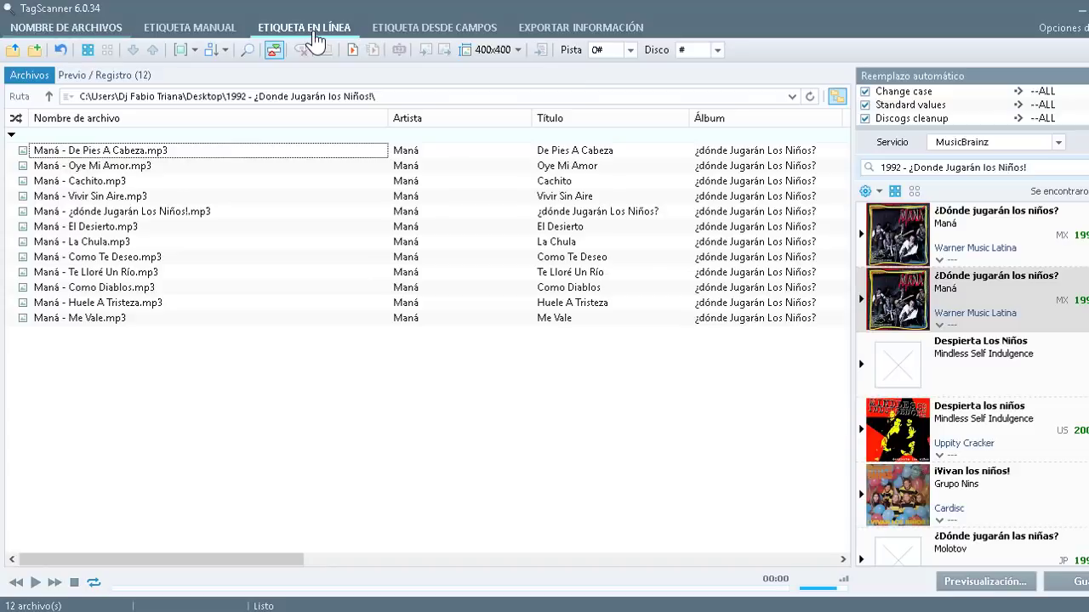
{"action": "left_click", "coordinate": [194, 32]}
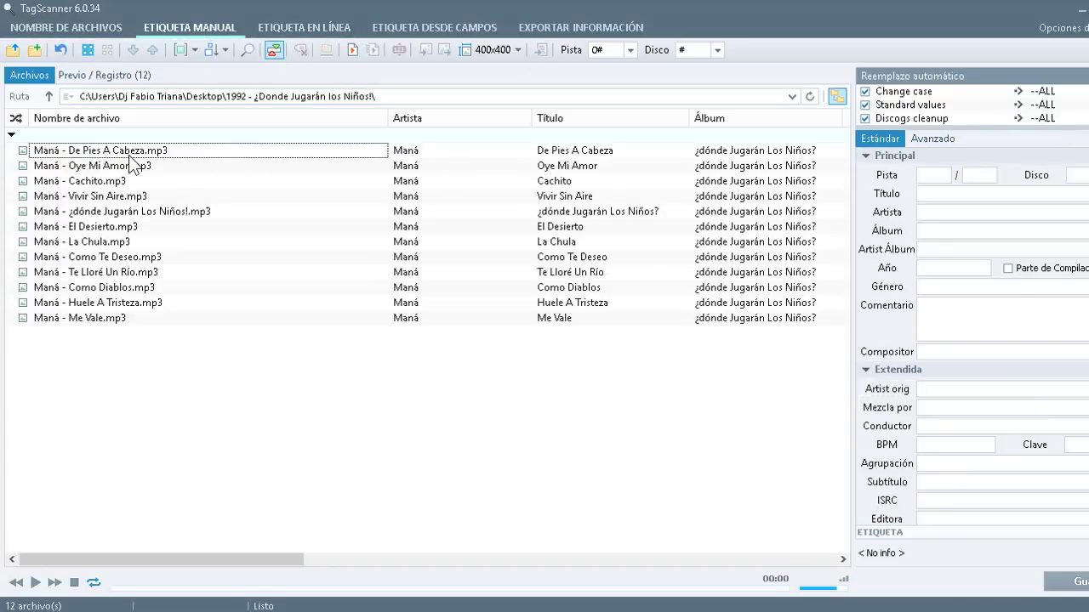
{"action": "left_click", "coordinate": [130, 153]}
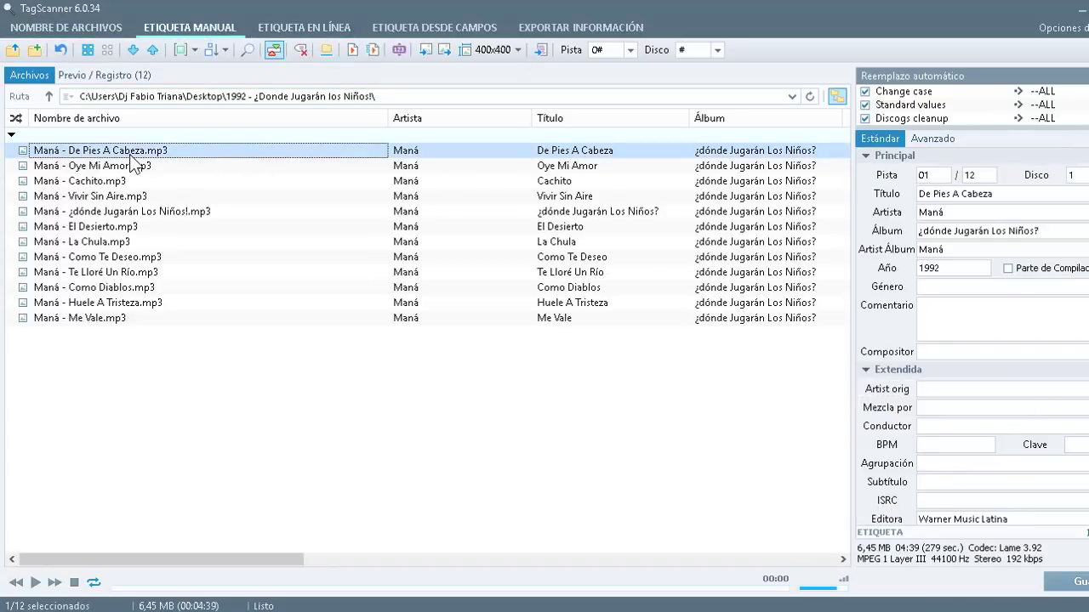
{"action": "left_click", "coordinate": [89, 318], "text": "shift"}
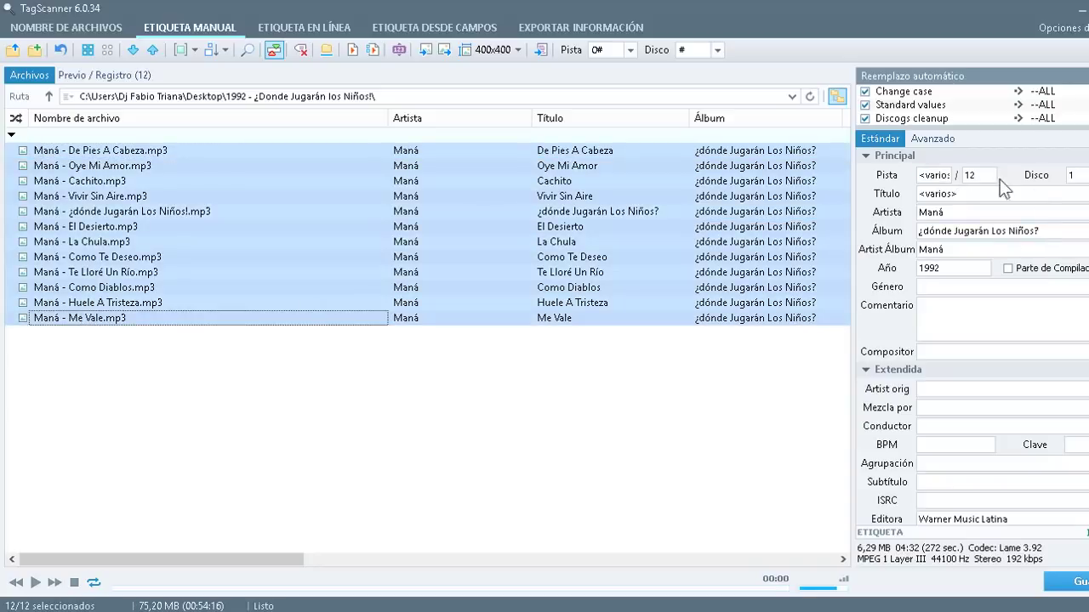
{"action": "left_click", "coordinate": [969, 176]}
{"action": "left_click", "coordinate": [942, 174]}
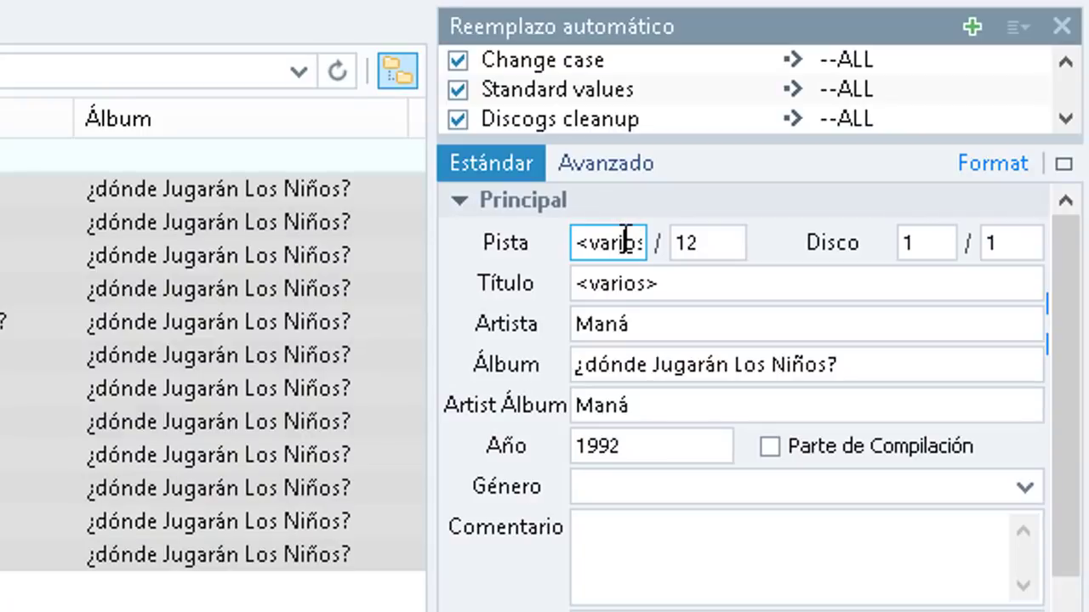
{"action": "key", "text": "End"}
{"action": "key", "text": "BackSpace"}
{"action": "key", "text": "BackSpace"}
{"action": "key", "text": "BackSpace"}
{"action": "key", "text": "BackSpace"}
{"action": "key", "text": "BackSpace"}
- Clear the title and artist tags of the selected files
{"action": "left_click", "coordinate": [693, 284]}
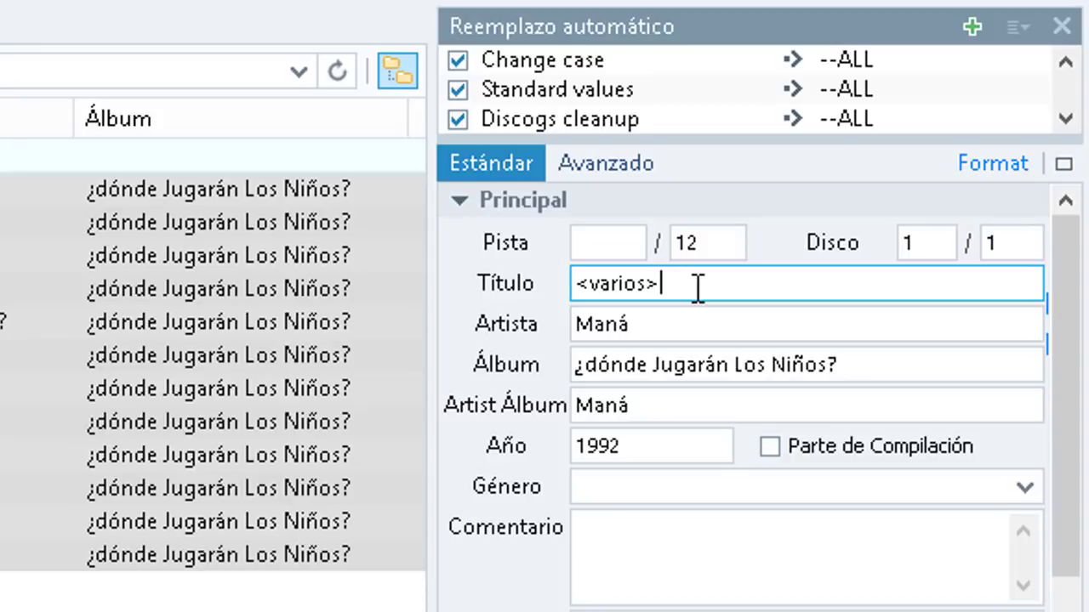
{"action": "key", "text": "BackSpace"}
{"action": "key", "text": "BackSpace"}
{"action": "key", "text": "BackSpace"}
{"action": "key", "text": "BackSpace"}
{"action": "key", "text": "BackSpace"}
{"action": "key", "text": "BackSpace"}
{"action": "key", "text": "BackSpace"}
{"action": "key", "text": "BackSpace"}
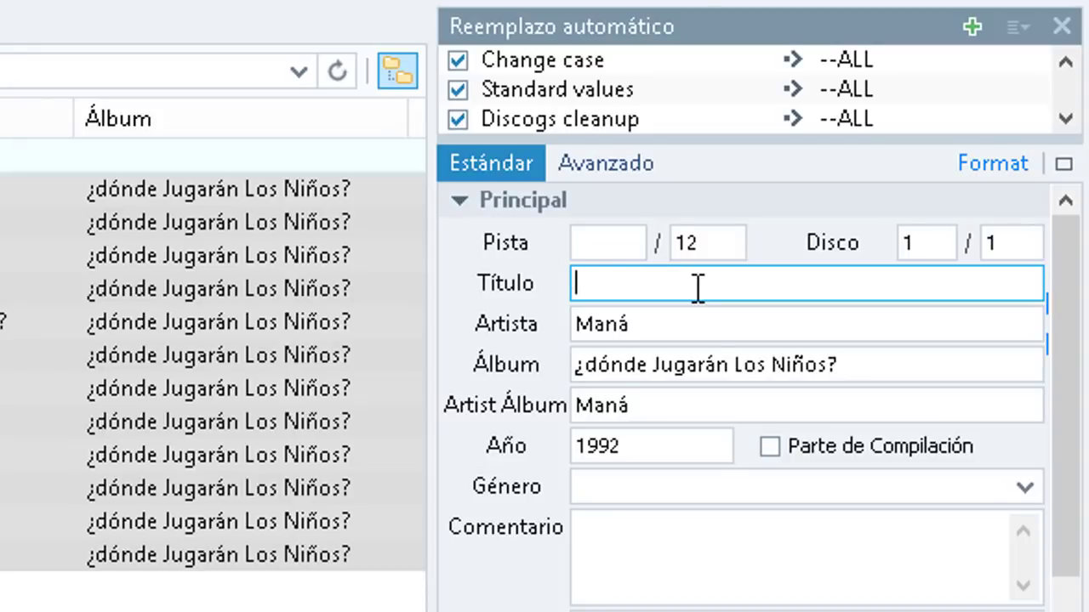
{"action": "left_click", "coordinate": [703, 320]}
{"action": "key", "text": "BackSpace"}
{"action": "key", "text": "BackSpace"}
{"action": "key", "text": "BackSpace"}
{"action": "key", "text": "BackSpace"}
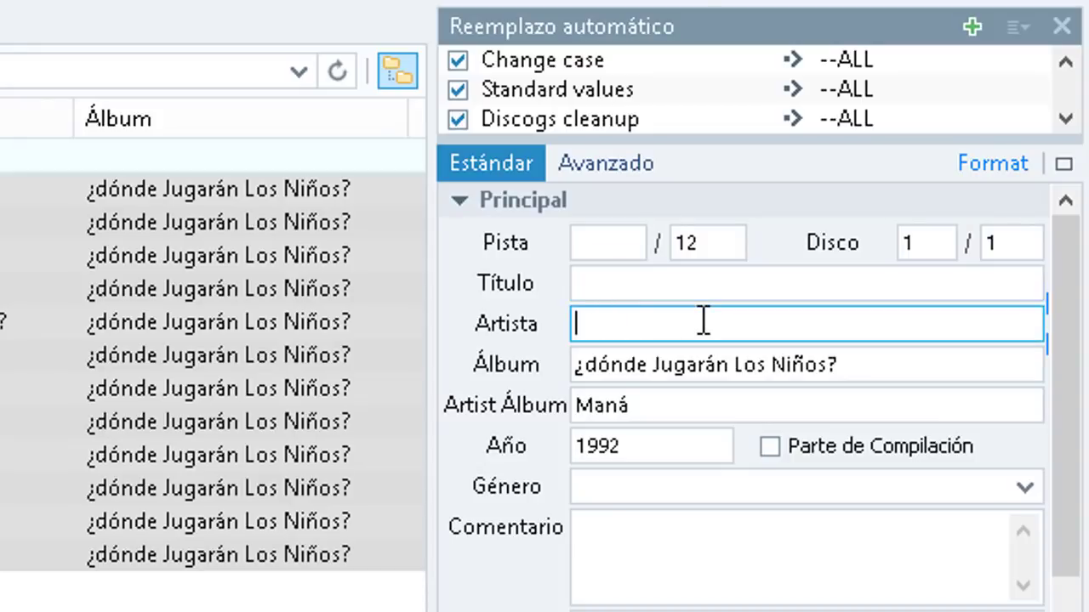
- Clear the album tag of the selected files
{"action": "left_click", "coordinate": [868, 364]}
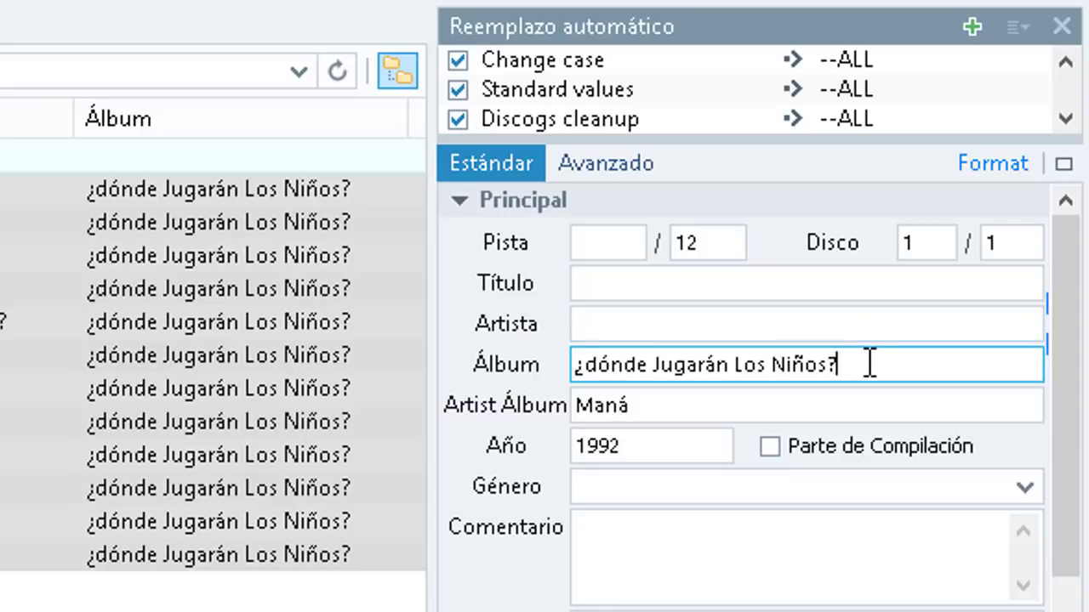
{"action": "key", "text": "BackSpace"}
{"action": "key", "text": "BackSpace"}
{"action": "key", "text": "BackSpace"}
{"action": "key", "text": "BackSpace"}
{"action": "key", "text": "BackSpace"}
{"action": "key", "text": "BackSpace"}
{"action": "key", "text": "BackSpace"}
{"action": "key", "text": "BackSpace"}
{"action": "key", "text": "BackSpace"}
{"action": "key", "text": "BackSpace"}
{"action": "key", "text": "BackSpace"}
{"action": "key", "text": "BackSpace"}
{"action": "key", "text": "BackSpace"}
{"action": "key", "text": "BackSpace"}
{"action": "key", "text": "BackSpace"}
{"action": "key", "text": "BackSpace"}
{"action": "key", "text": "BackSpace"}
{"action": "key", "text": "BackSpace"}
{"action": "key", "text": "BackSpace"}
{"action": "key", "text": "BackSpace"}
{"action": "key", "text": "BackSpace"}
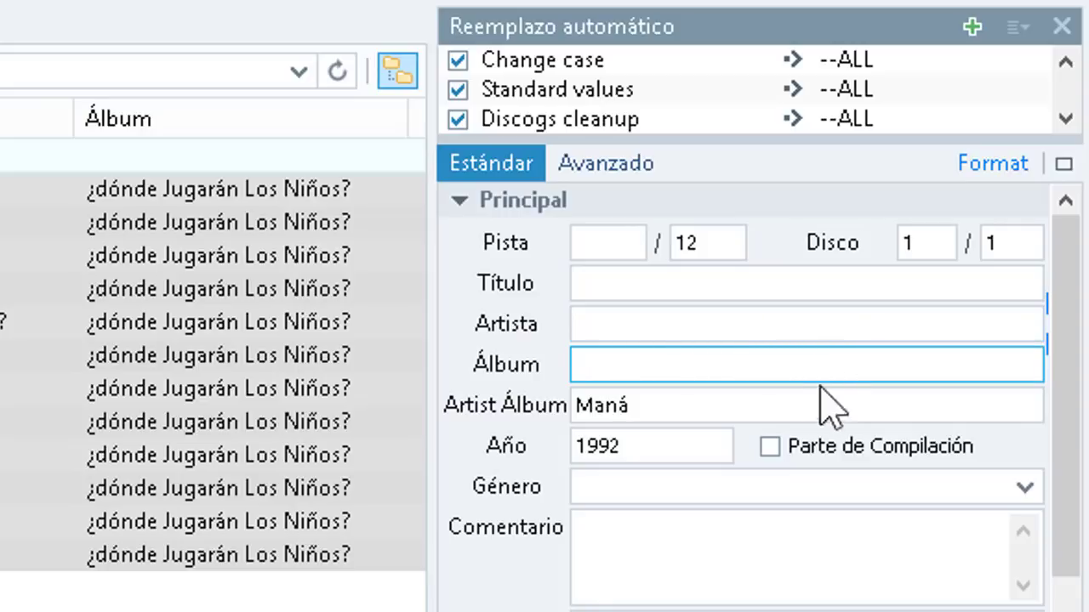
- Clear the album artist and year tags of the selected files
{"action": "left_click", "coordinate": [812, 403]}
{"action": "key", "text": "BackSpace"}
{"action": "key", "text": "BackSpace"}
{"action": "key", "text": "BackSpace"}
{"action": "key", "text": "BackSpace"}
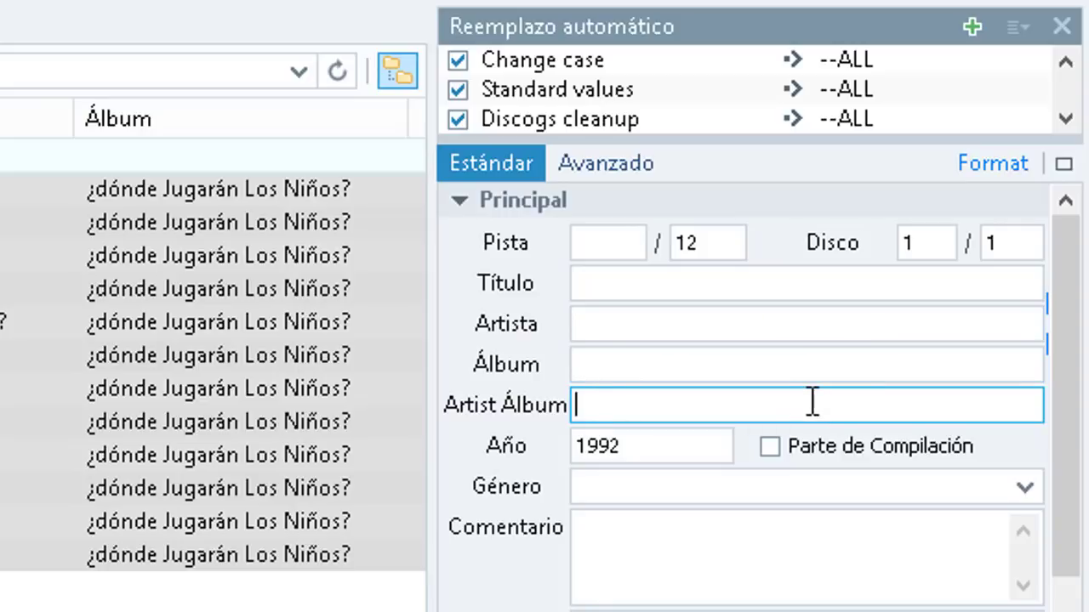
{"action": "left_click", "coordinate": [705, 444]}
{"action": "key", "text": "BackSpace"}
{"action": "key", "text": "BackSpace"}
{"action": "key", "text": "BackSpace"}
{"action": "key", "text": "BackSpace"}
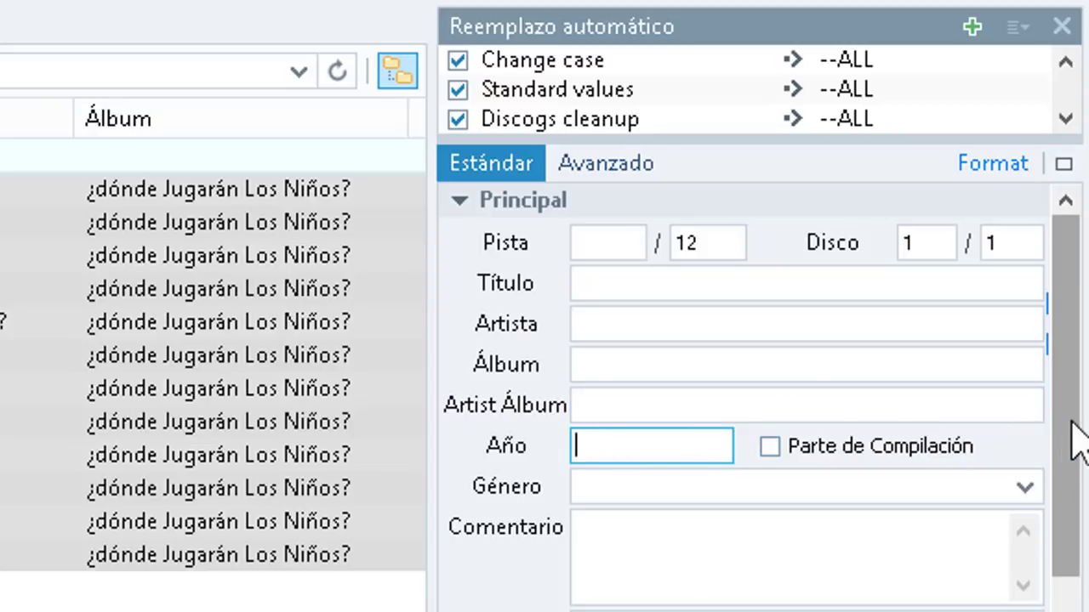
- Clear the disc number, total discs and total tracks of the selected files
{"action": "left_click", "coordinate": [938, 244]}
{"action": "key", "text": "BackSpace"}
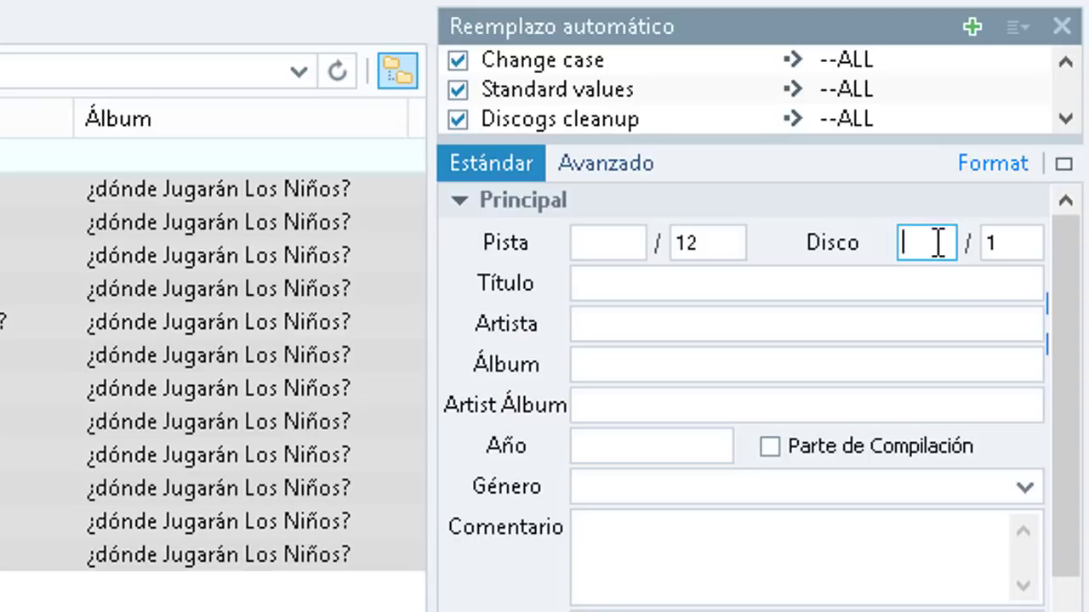
{"action": "left_click", "coordinate": [1012, 243]}
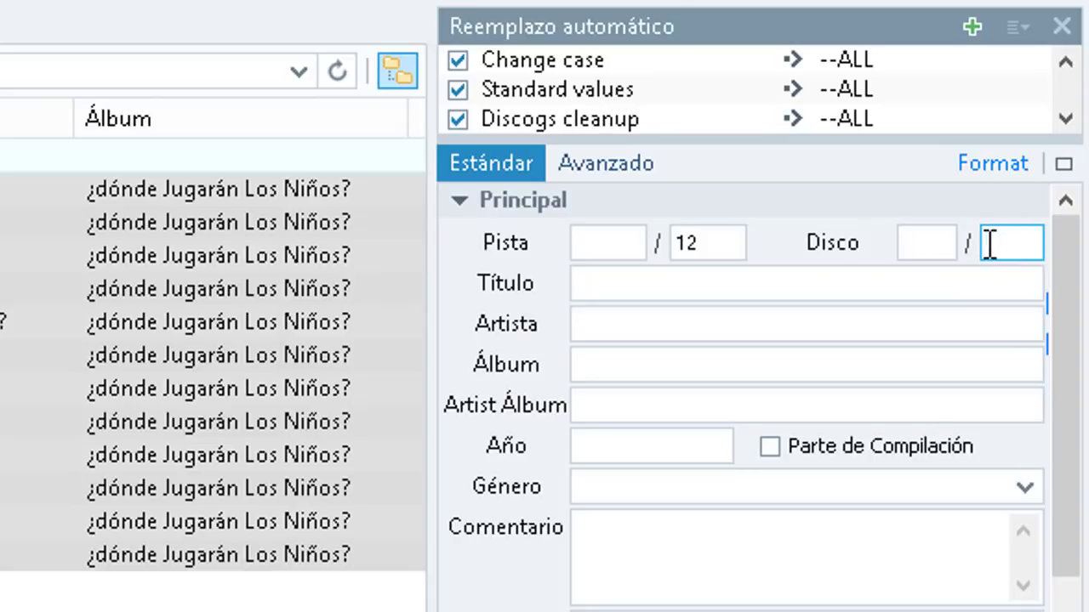
{"action": "left_click", "coordinate": [724, 245]}
{"action": "key", "text": "BackSpace"}
{"action": "key", "text": "BackSpace"}
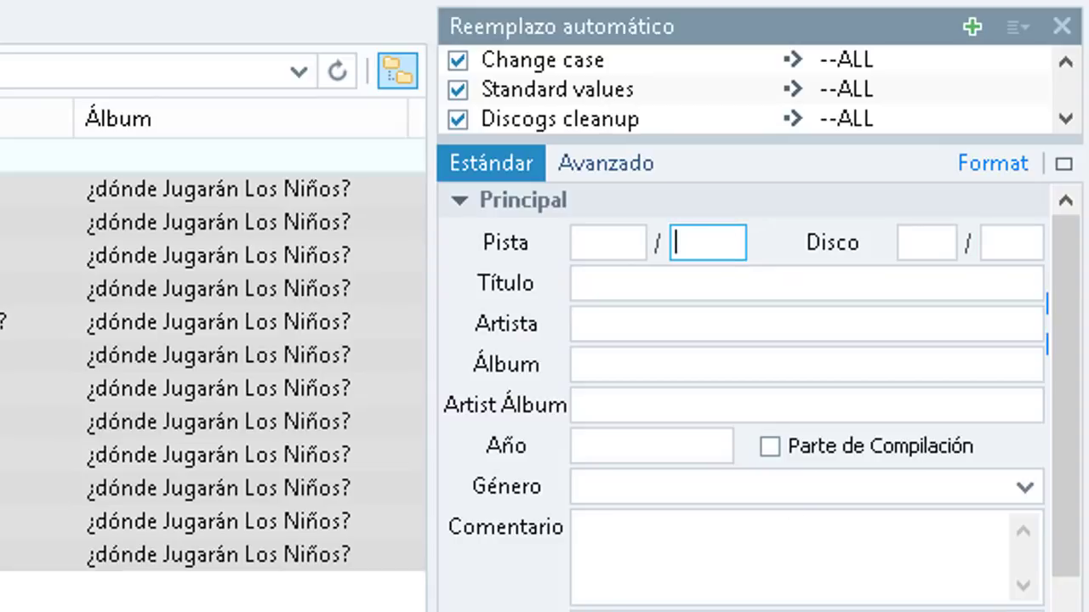
- Clear the publisher (Editora) tag of the selected files in the extended fields
{"action": "left_click_drag", "start_coordinate": [1064, 428], "coordinate": [1073, 604]}
{"action": "left_click", "coordinate": [824, 600]}
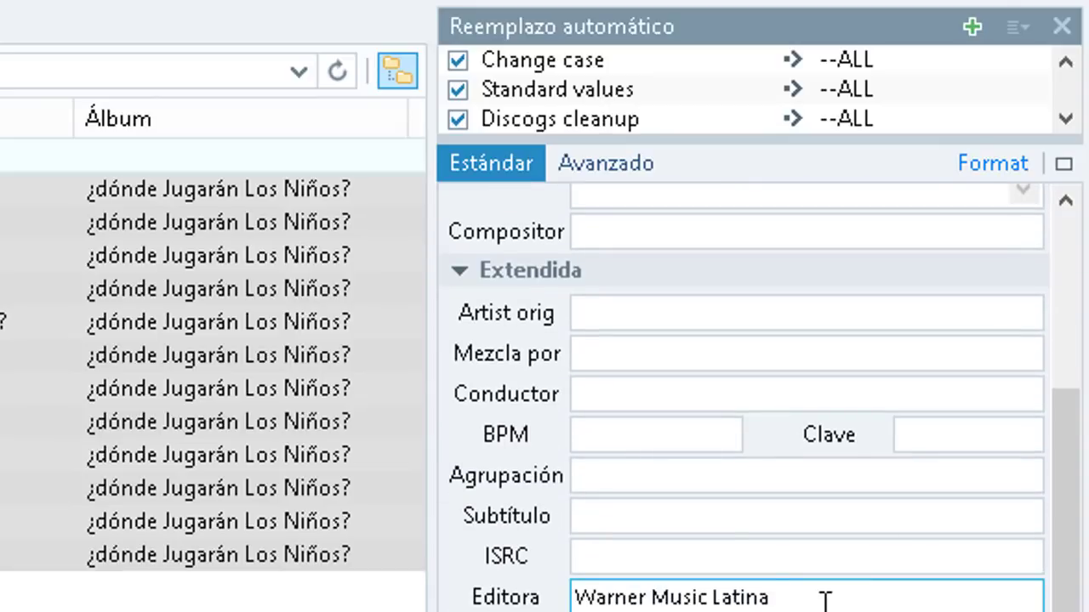
{"action": "key", "text": "BackSpace"}
{"action": "key", "text": "BackSpace"}
{"action": "key", "text": "BackSpace"}
{"action": "key", "text": "BackSpace"}
{"action": "key", "text": "BackSpace"}
{"action": "key", "text": "BackSpace"}
{"action": "key", "text": "BackSpace"}
{"action": "key", "text": "BackSpace"}
{"action": "key", "text": "BackSpace"}
{"action": "key", "text": "BackSpace"}
{"action": "key", "text": "BackSpace"}
{"action": "key", "text": "BackSpace"}
{"action": "key", "text": "BackSpace"}
{"action": "key", "text": "BackSpace"}
{"action": "key", "text": "BackSpace"}
{"action": "key", "text": "BackSpace"}
{"action": "key", "text": "BackSpace"}
{"action": "key", "text": "BackSpace"}
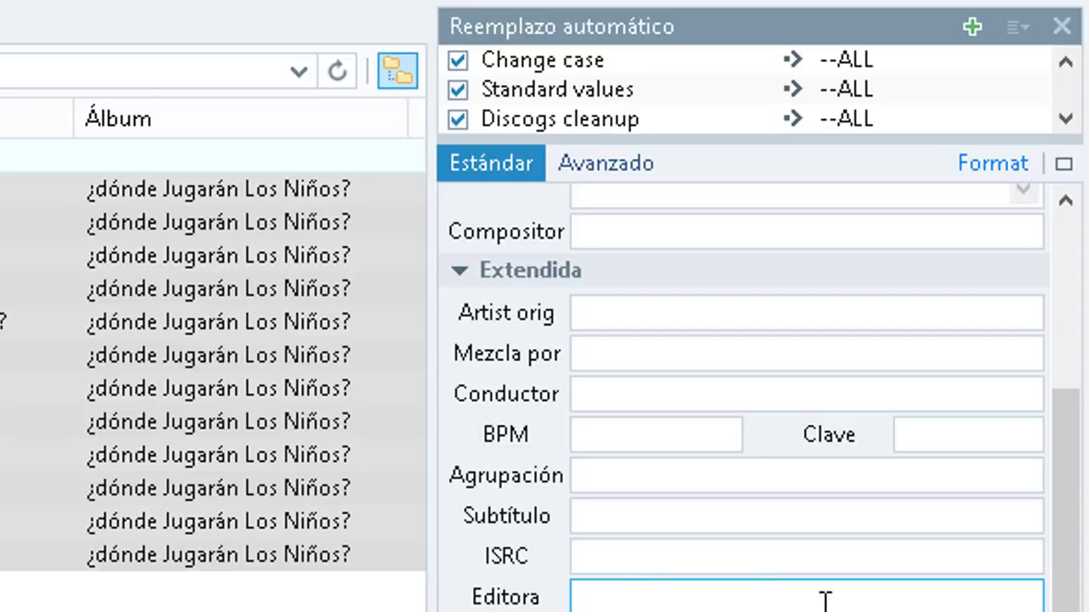
- Delete the album cover image and save the emptied tags to all twelve files
{"action": "scroll", "coordinate": [476, 608], "scroll_direction": "down", "scroll_amount": 4}
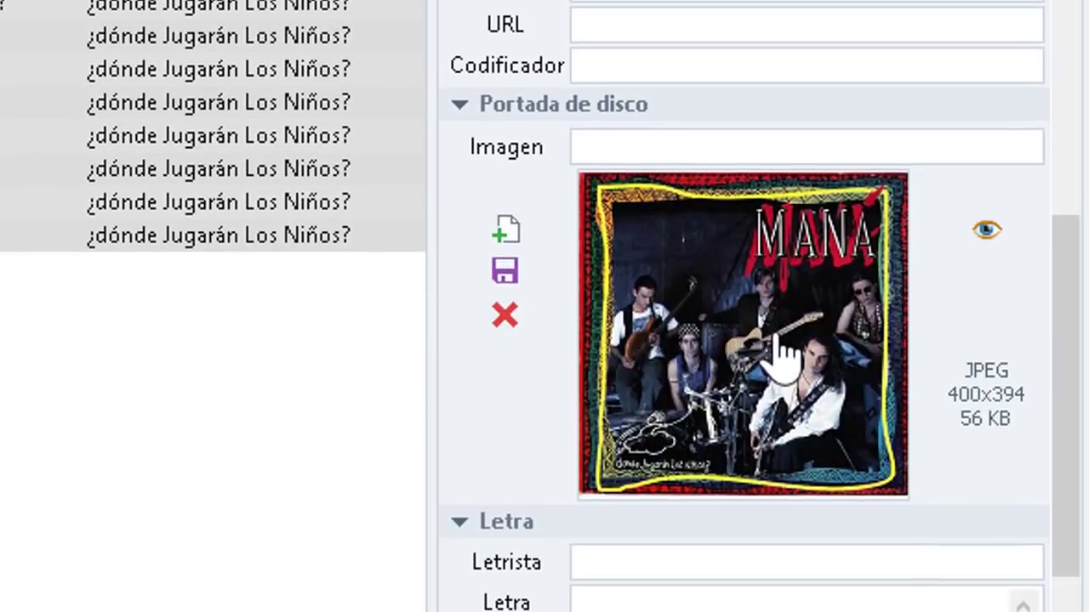
{"action": "left_click", "coordinate": [505, 316]}
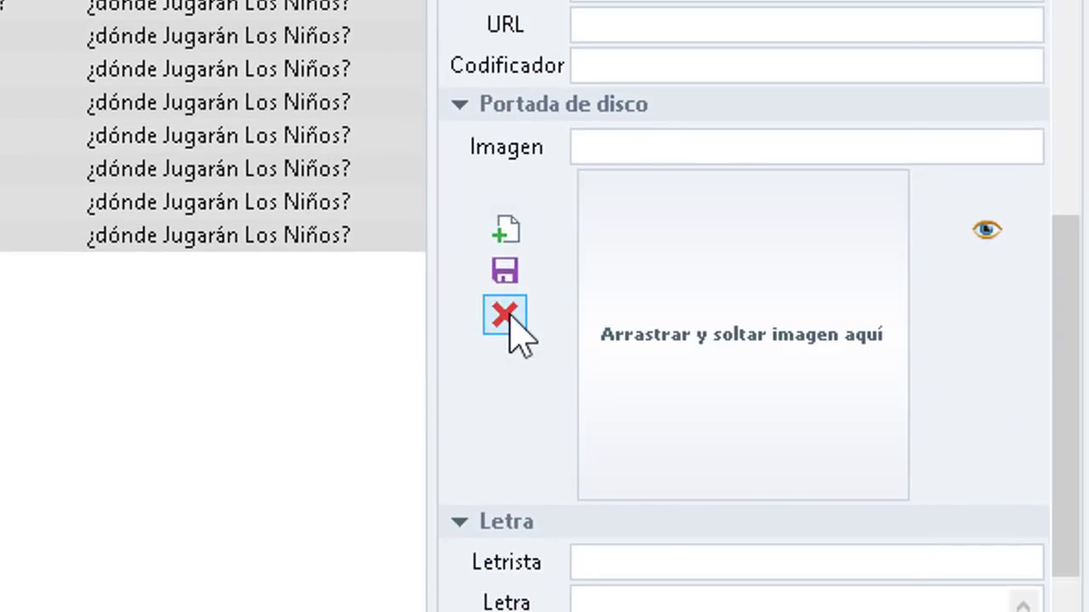
{"action": "scroll", "coordinate": [1073, 382], "scroll_direction": "down", "scroll_amount": 3}
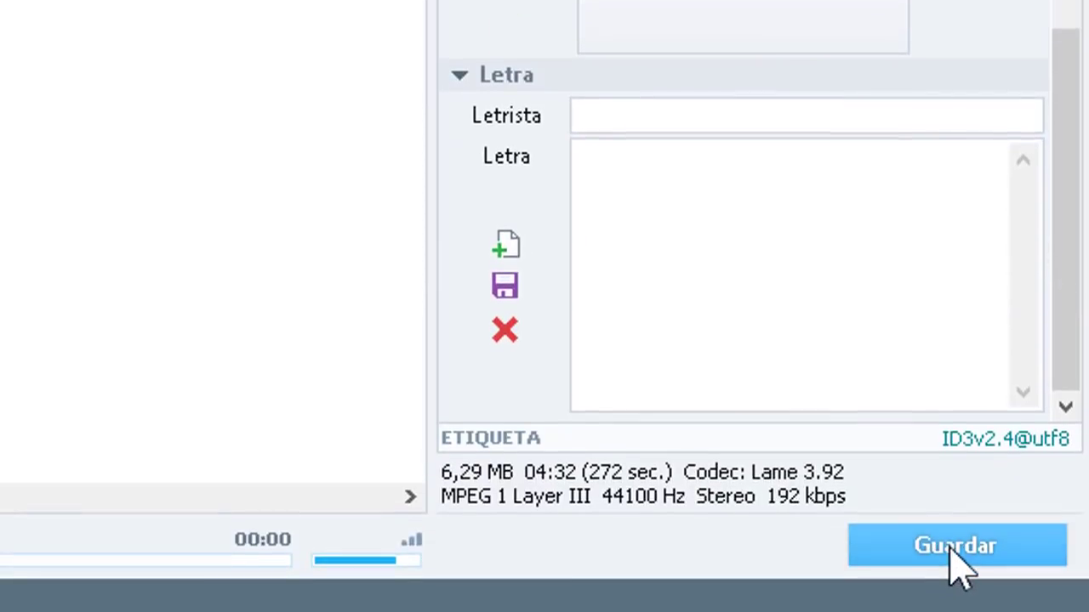
{"action": "left_click", "coordinate": [954, 549]}
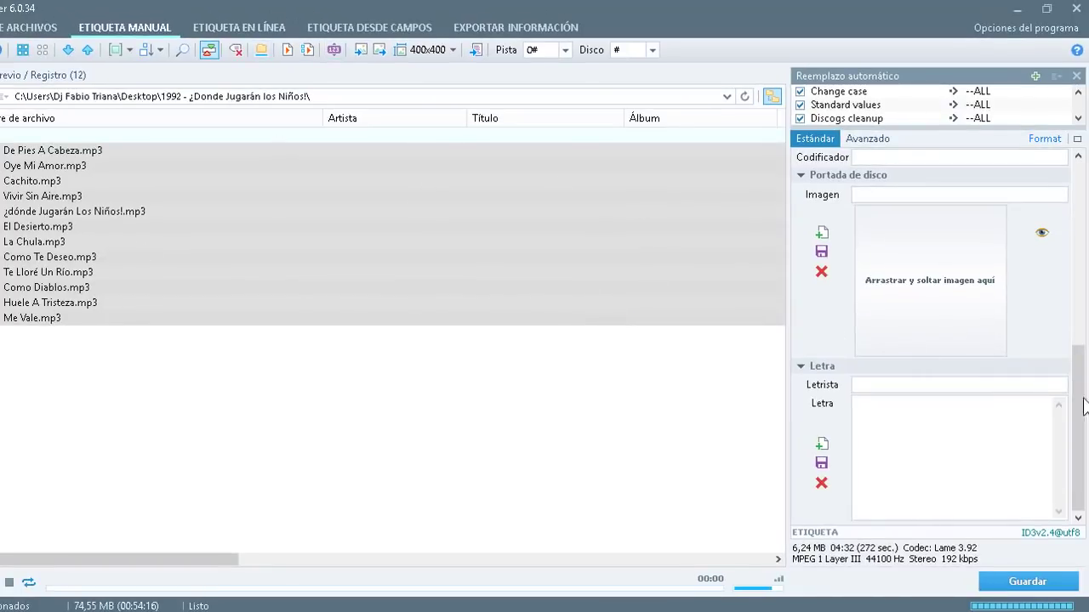
- Check the tag fields of the ¿dónde Jugarán Los Niños! track and the album folder's tag columns in File Explorer
{"action": "left_click", "coordinate": [286, 212]}
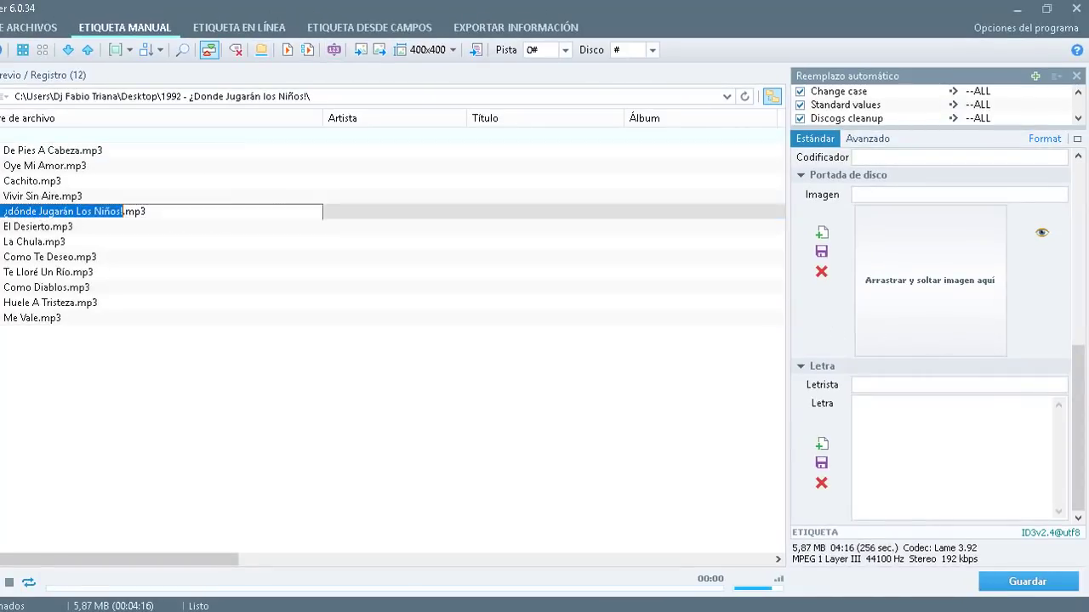
{"action": "scroll", "coordinate": [1080, 340], "scroll_direction": "up", "scroll_amount": 2}
{"action": "scroll", "coordinate": [1080, 264], "scroll_direction": "up", "scroll_amount": 5}
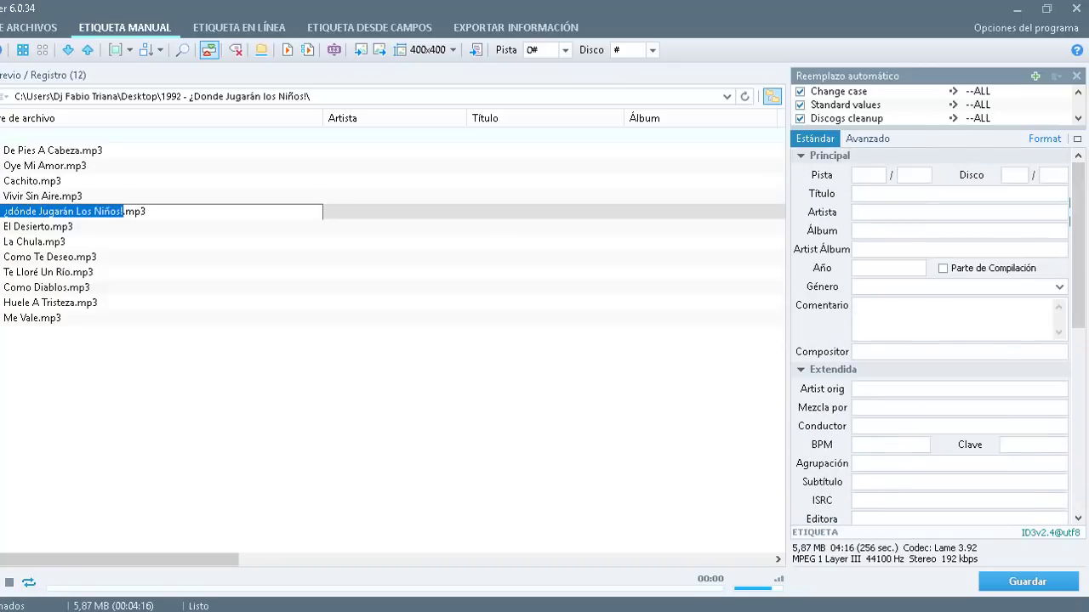
{"action": "key", "text": "alt+Tab"}
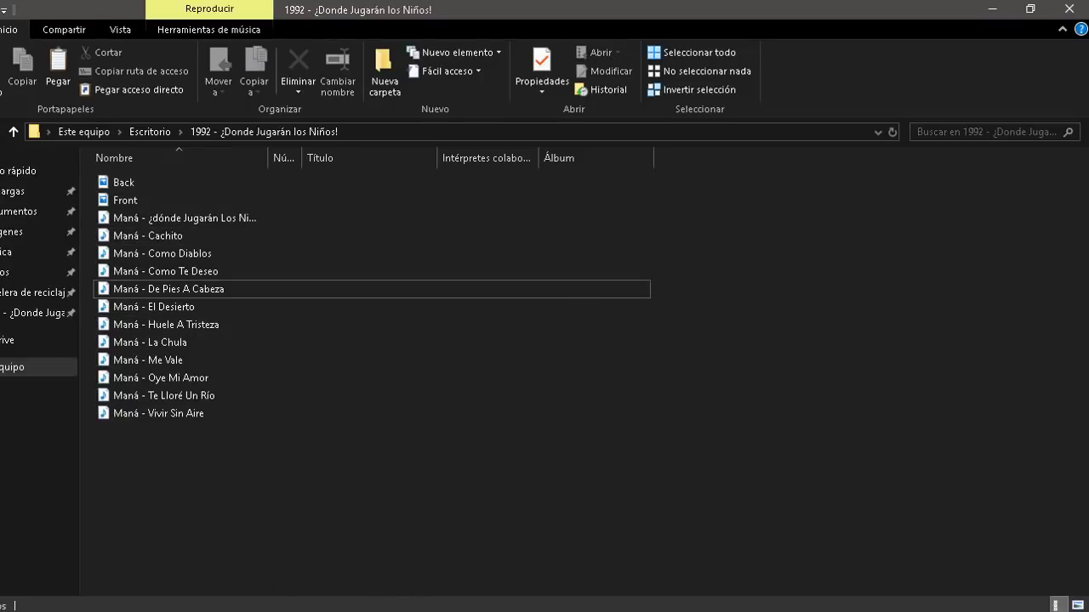
{"action": "key", "text": "alt+Tab"}
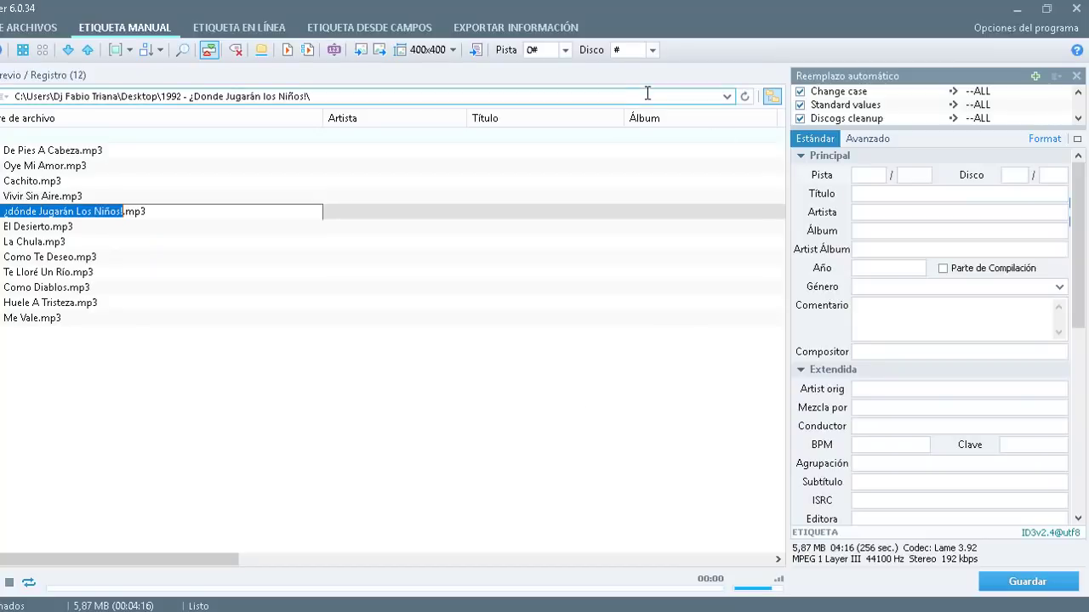
- Preview and generate artist and title tags for all twelve files from the filename scheme %artist% - %title%, and review them in manual tagging mode
{"action": "left_click", "coordinate": [255, 28]}
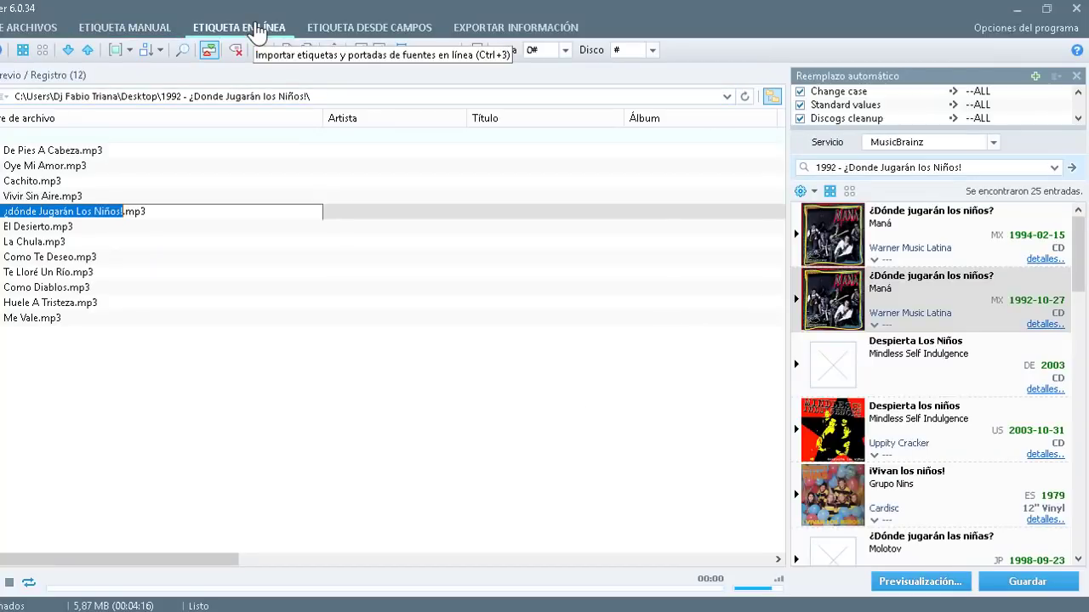
{"action": "left_click", "coordinate": [395, 28]}
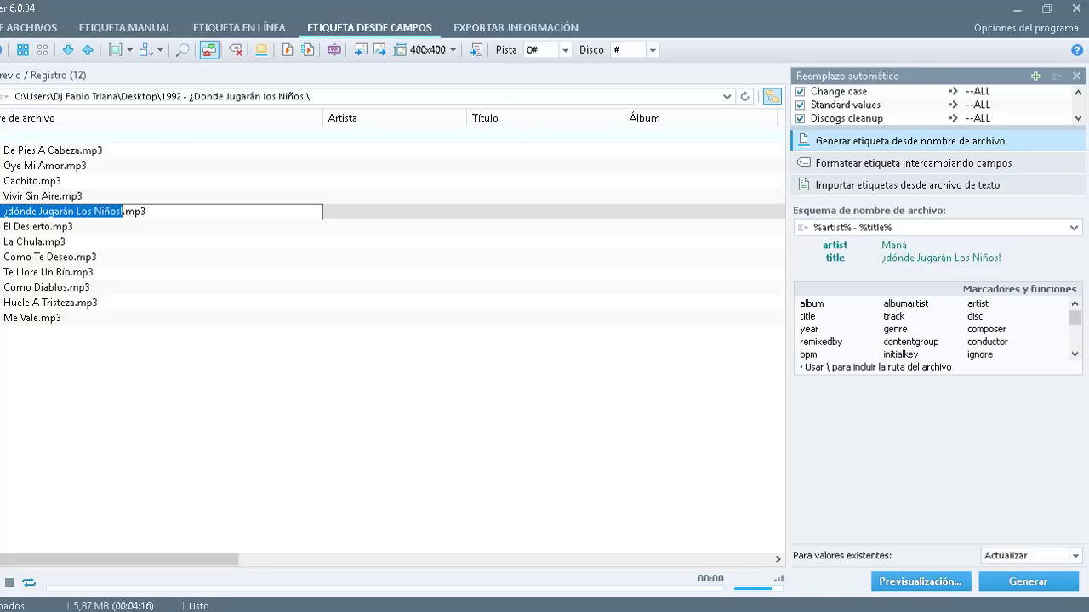
{"action": "left_click", "coordinate": [49, 380]}
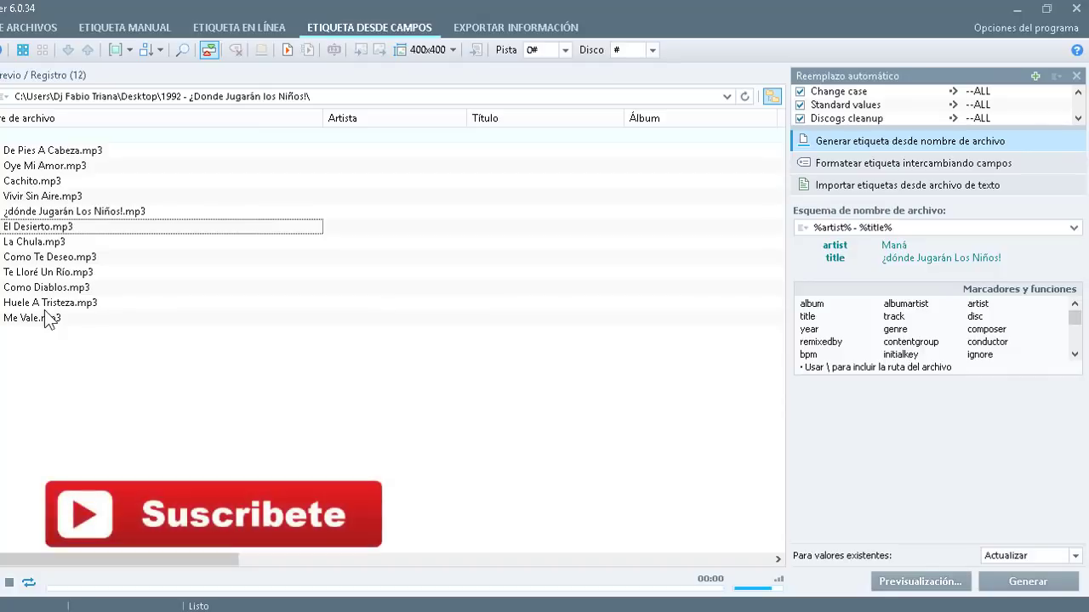
{"action": "left_click", "coordinate": [23, 49]}
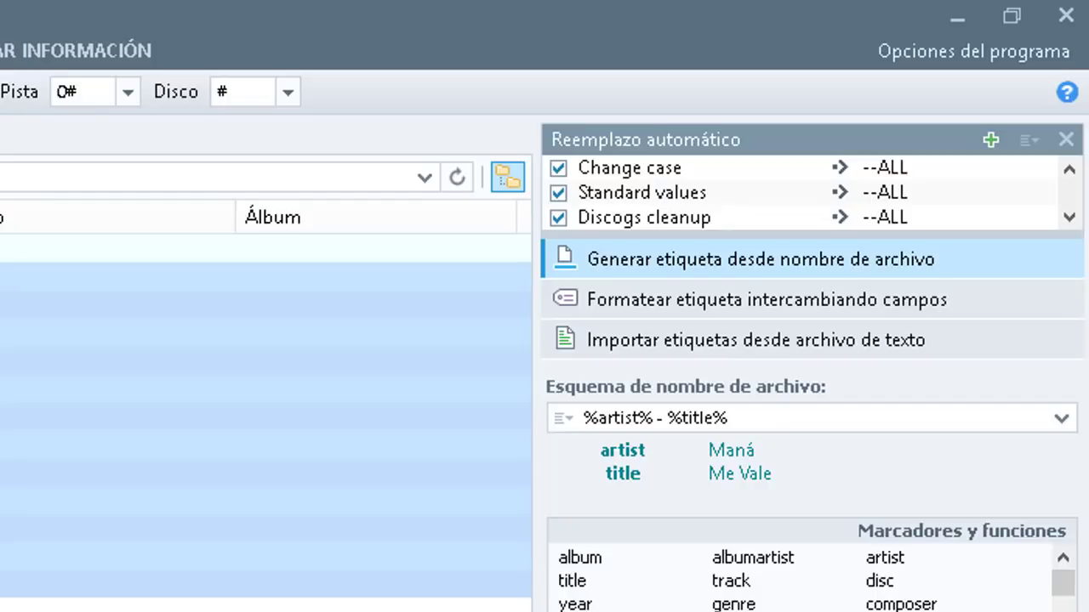
{"action": "left_click", "coordinate": [923, 569]}
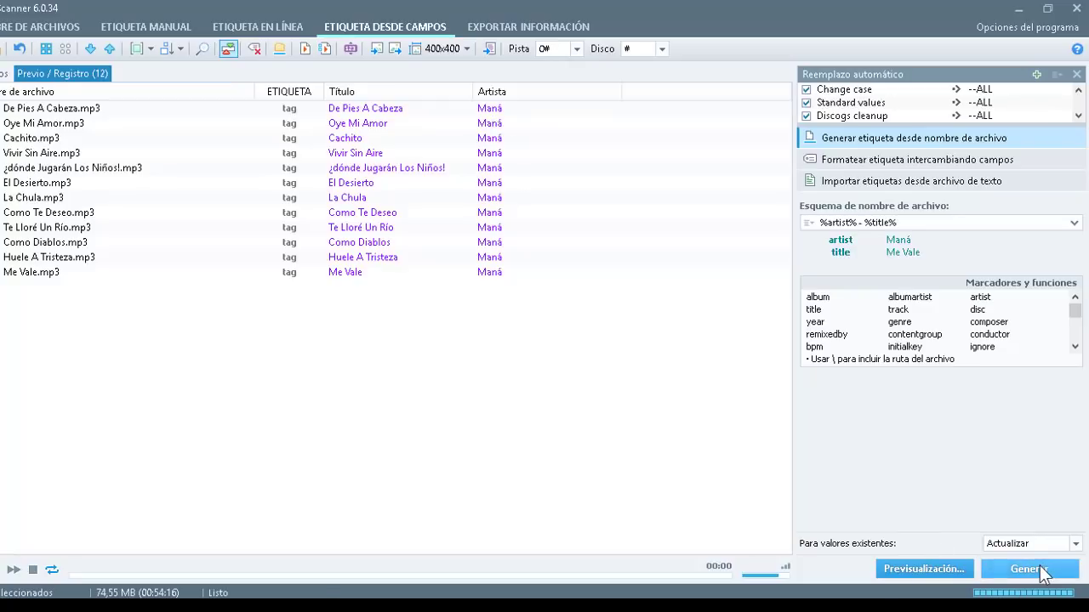
{"action": "left_click", "coordinate": [1043, 574]}
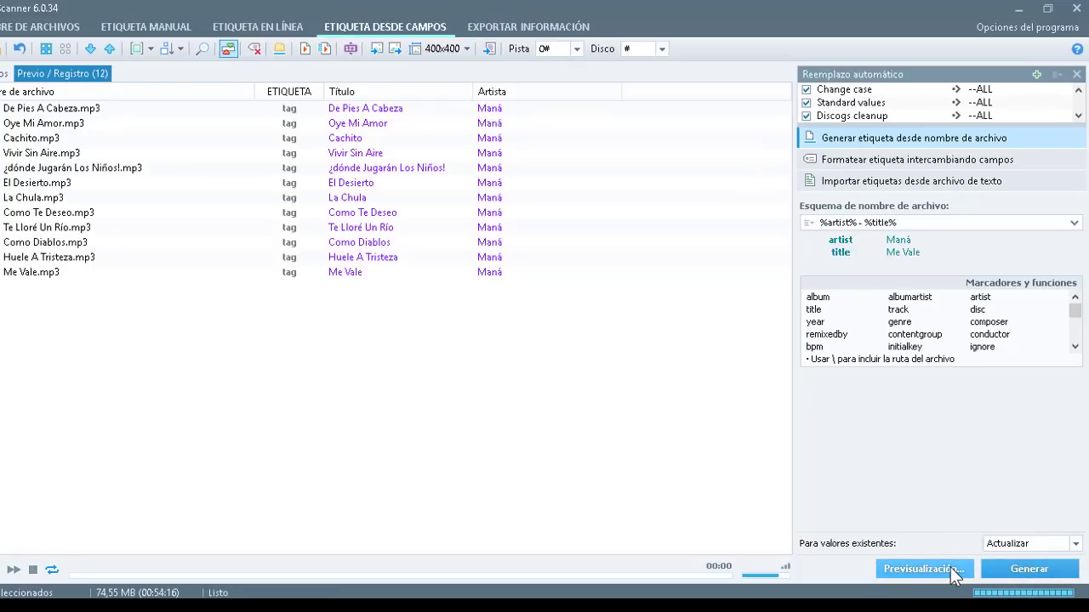
{"action": "left_click", "coordinate": [145, 28]}
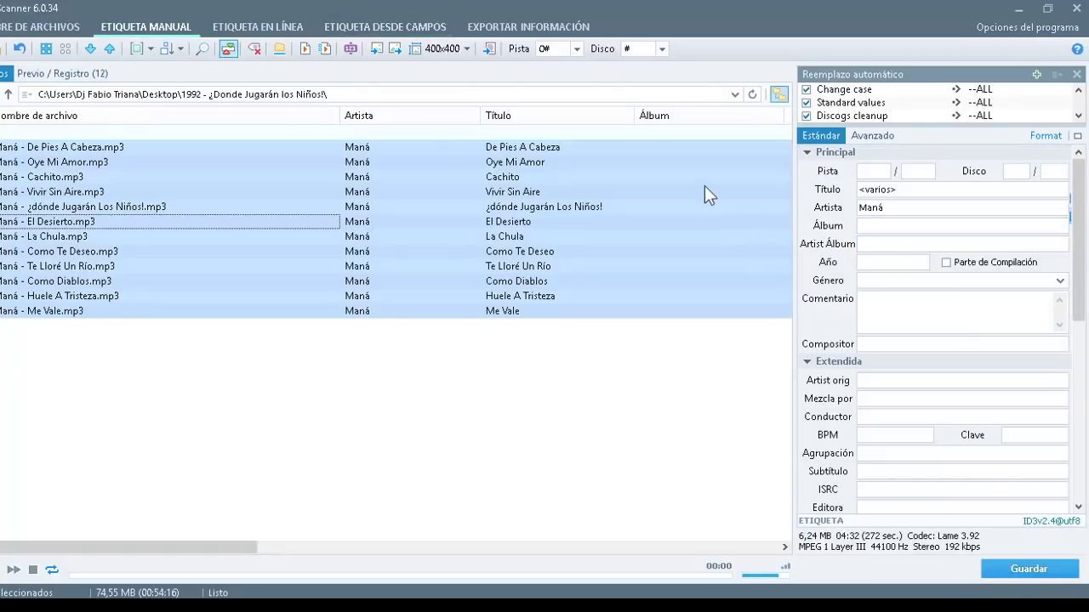
- Check the title and artist columns of the album folder's tracks in File Explorer
{"action": "left_click", "coordinate": [240, 146]}
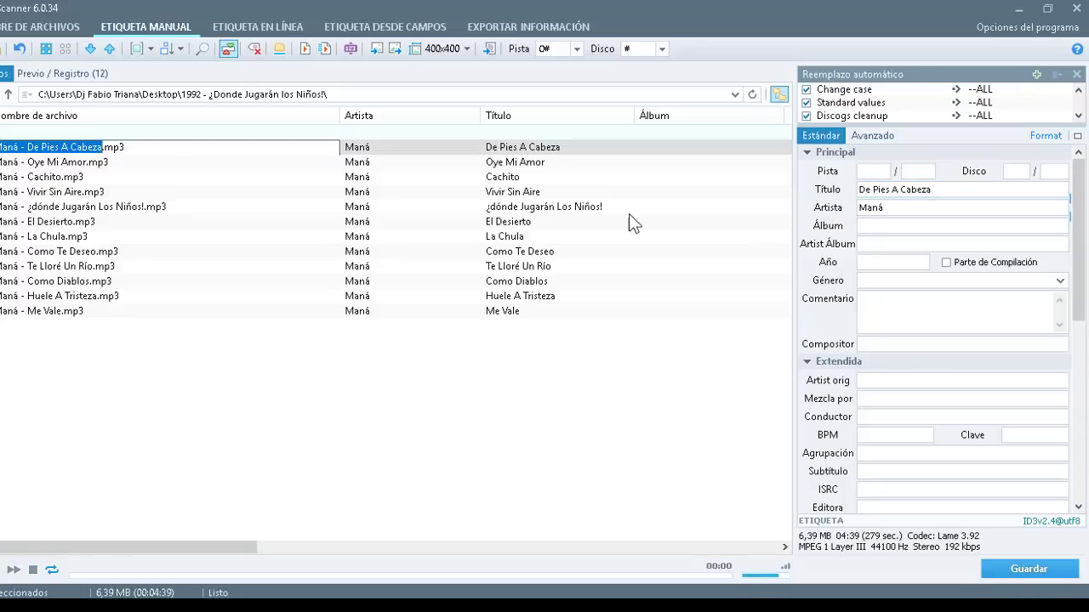
{"action": "key", "text": "alt+Tab"}
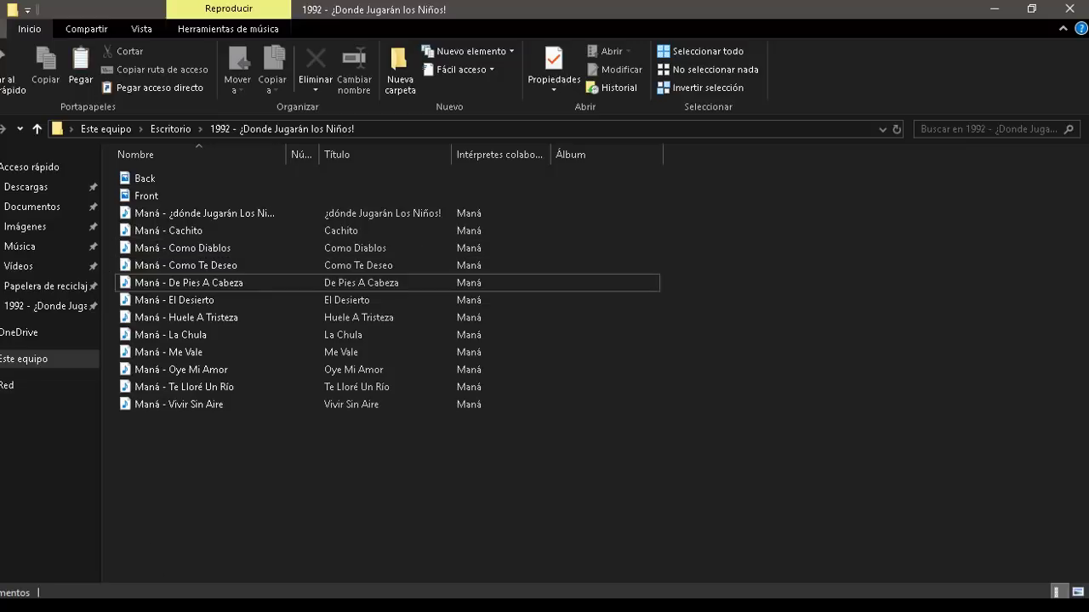
{"action": "key", "text": "alt+Tab"}
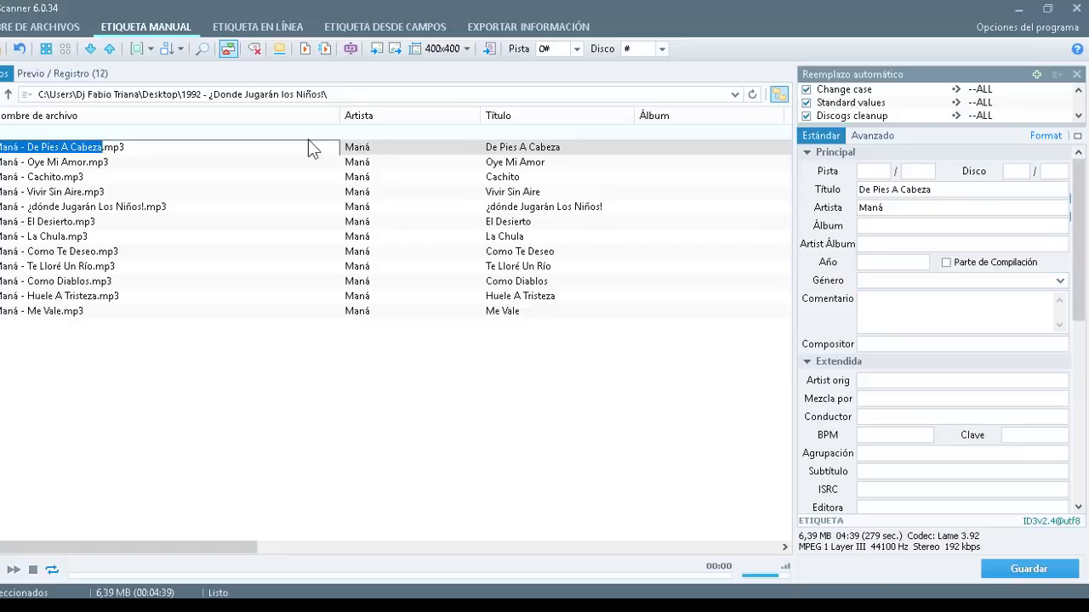
- Select all twelve tracks, from De Pies A Cabeza to Me Vale, and set their year (Año) tag to 1992
{"action": "left_click", "coordinate": [52, 150]}
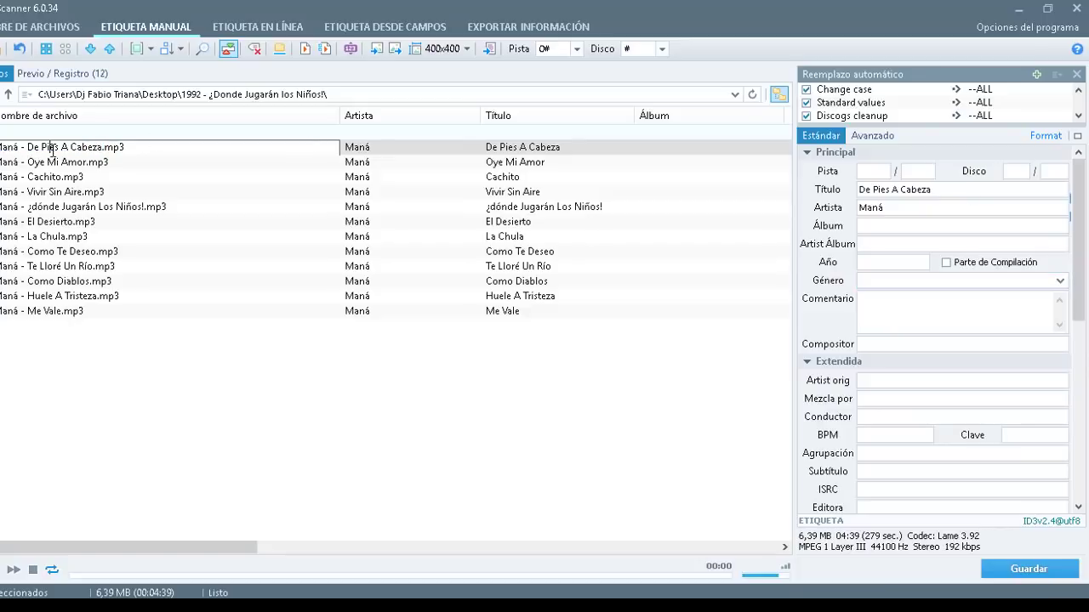
{"action": "left_click", "coordinate": [4, 166]}
{"action": "left_click", "coordinate": [10, 151]}
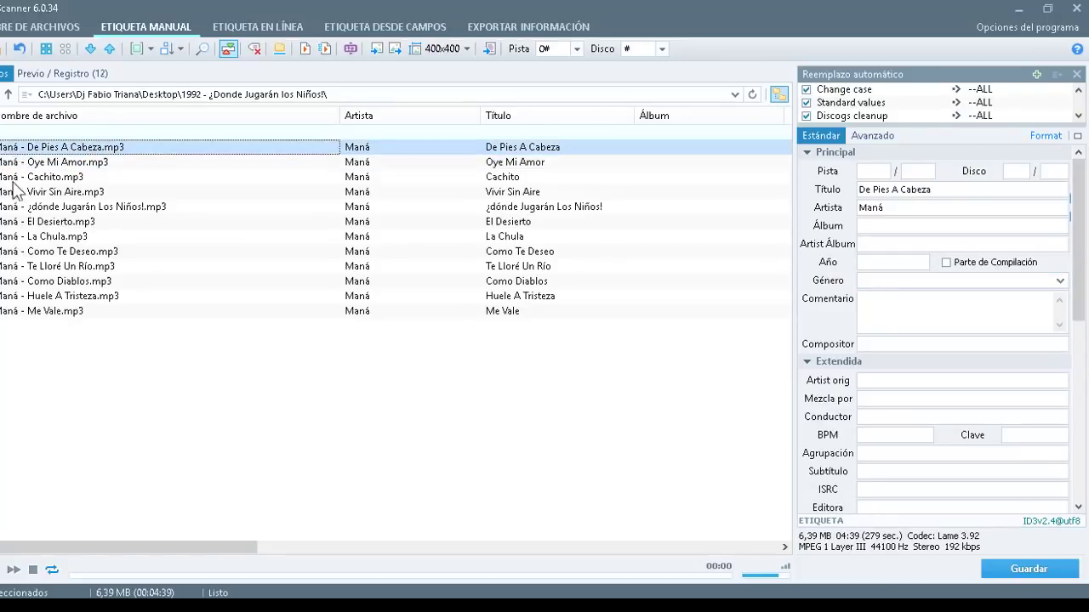
{"action": "left_click", "coordinate": [9, 312], "text": "shift"}
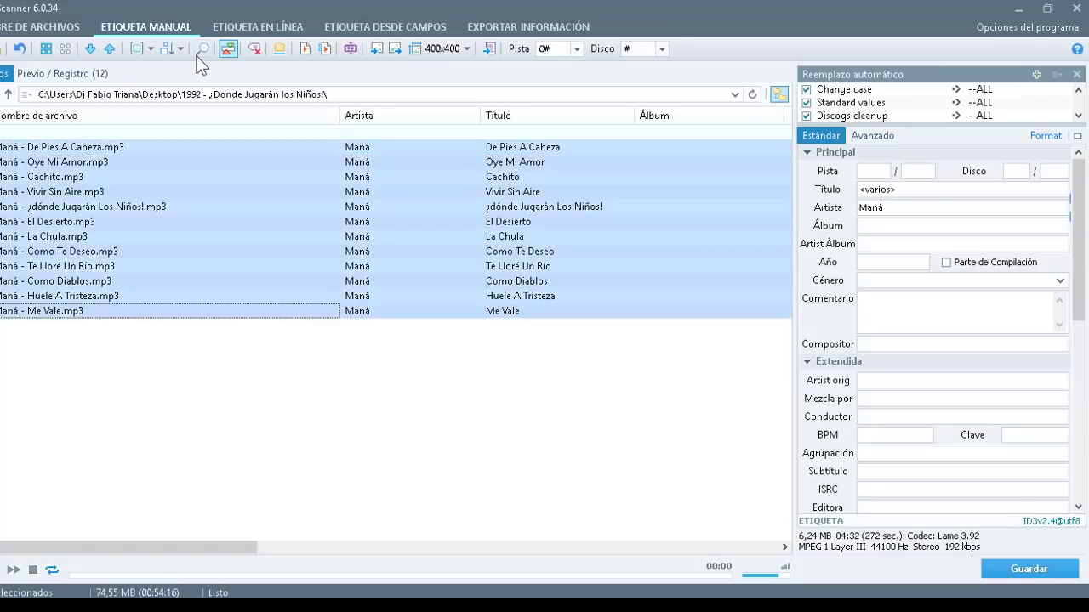
{"action": "left_click", "coordinate": [864, 241]}
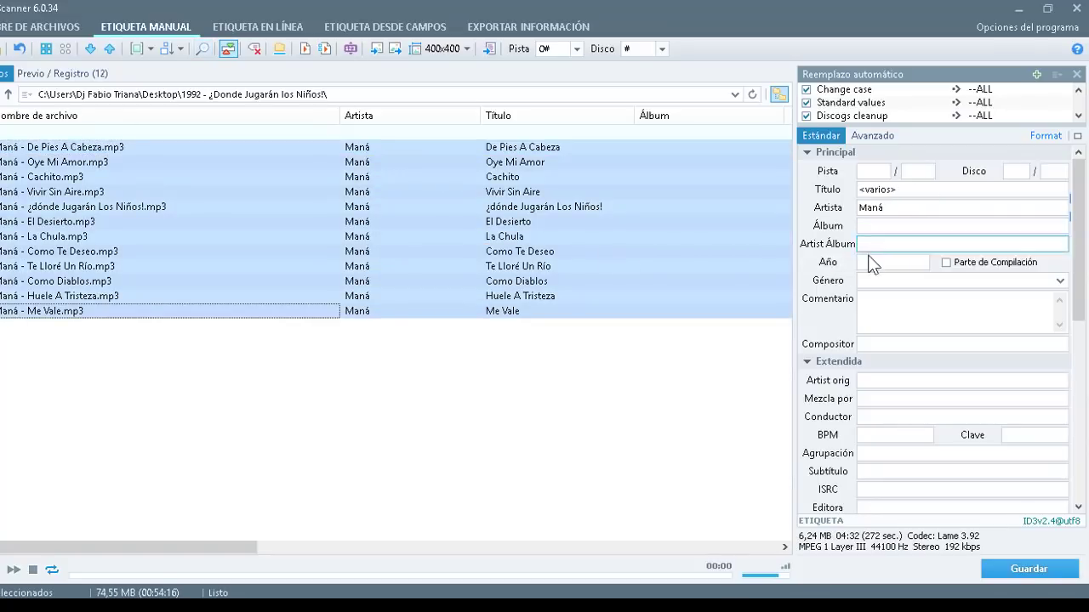
{"action": "left_click", "coordinate": [871, 263]}
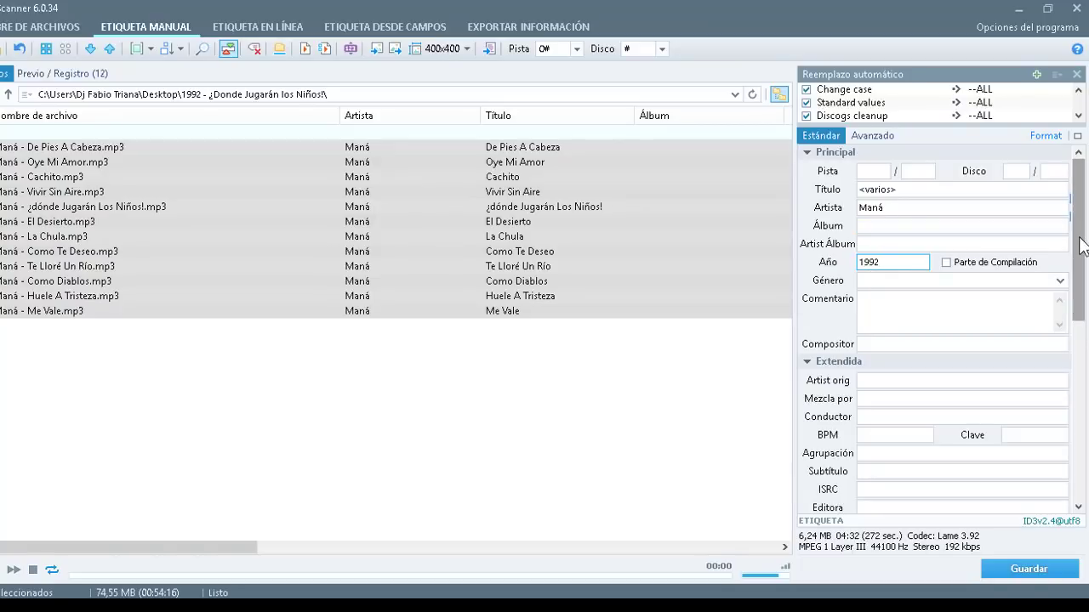
- Add the Front picture from the album folder as cover image and save the tags to all twelve files
{"action": "left_click_drag", "start_coordinate": [1082, 247], "coordinate": [1082, 272]}
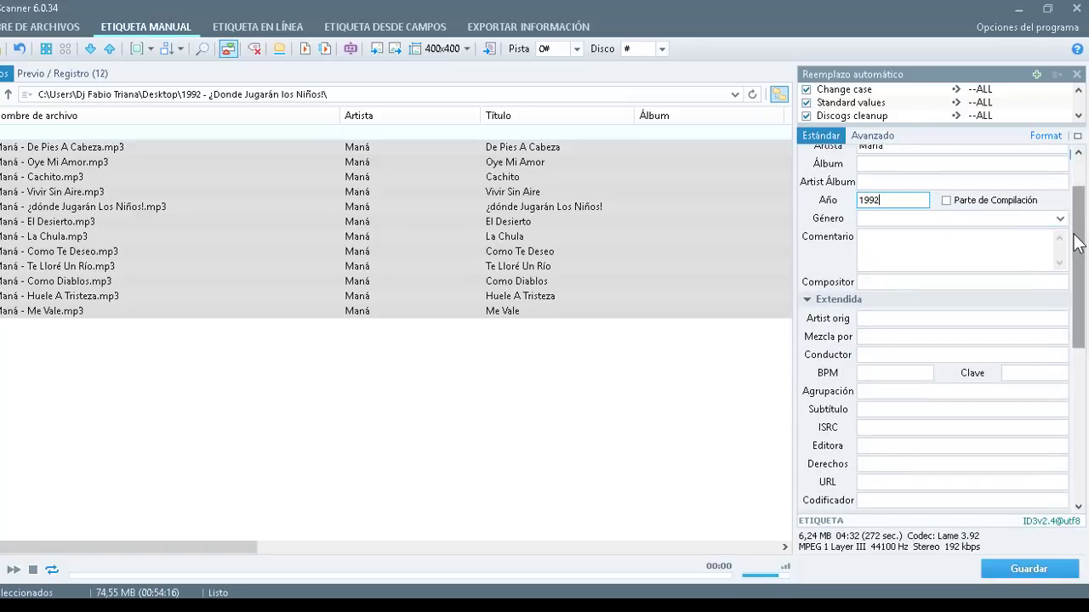
{"action": "left_click_drag", "start_coordinate": [1082, 246], "coordinate": [1084, 358]}
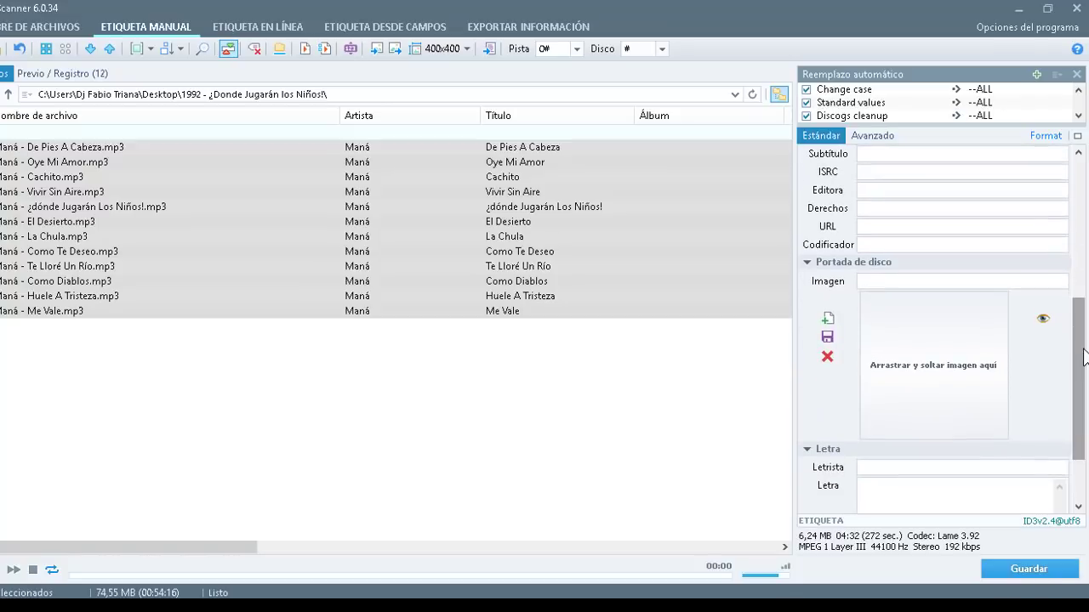
{"action": "left_click", "coordinate": [828, 320]}
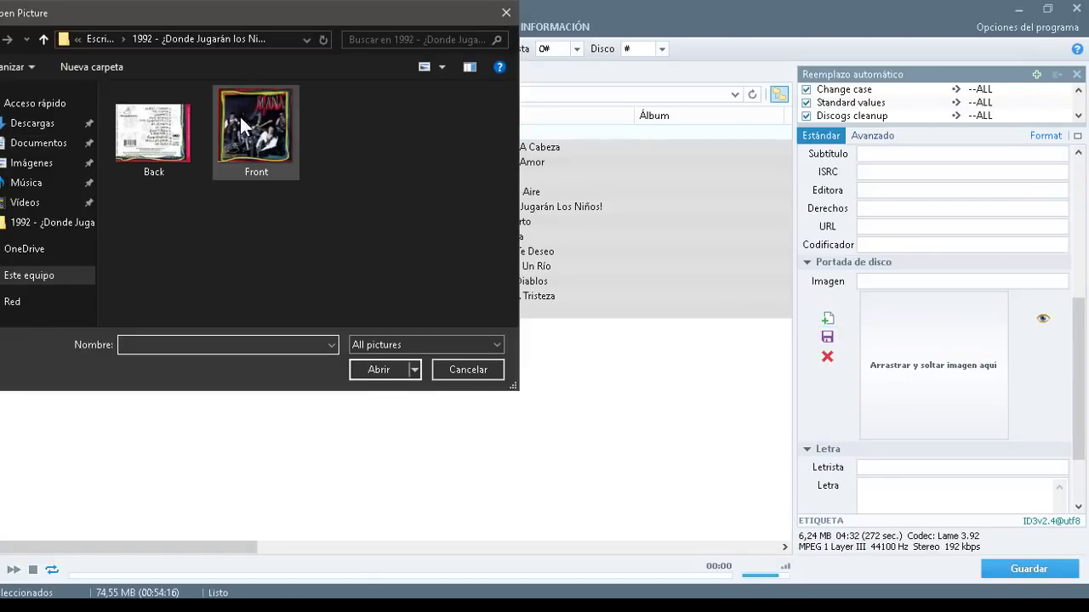
{"action": "left_click", "coordinate": [246, 121]}
{"action": "left_click", "coordinate": [382, 366]}
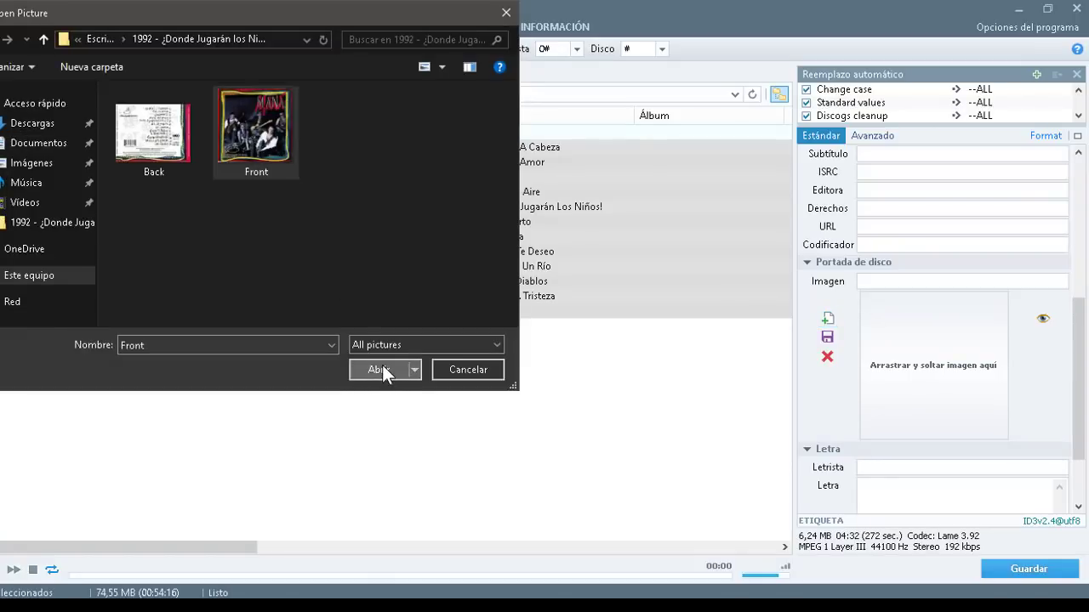
{"action": "left_click", "coordinate": [1012, 575]}
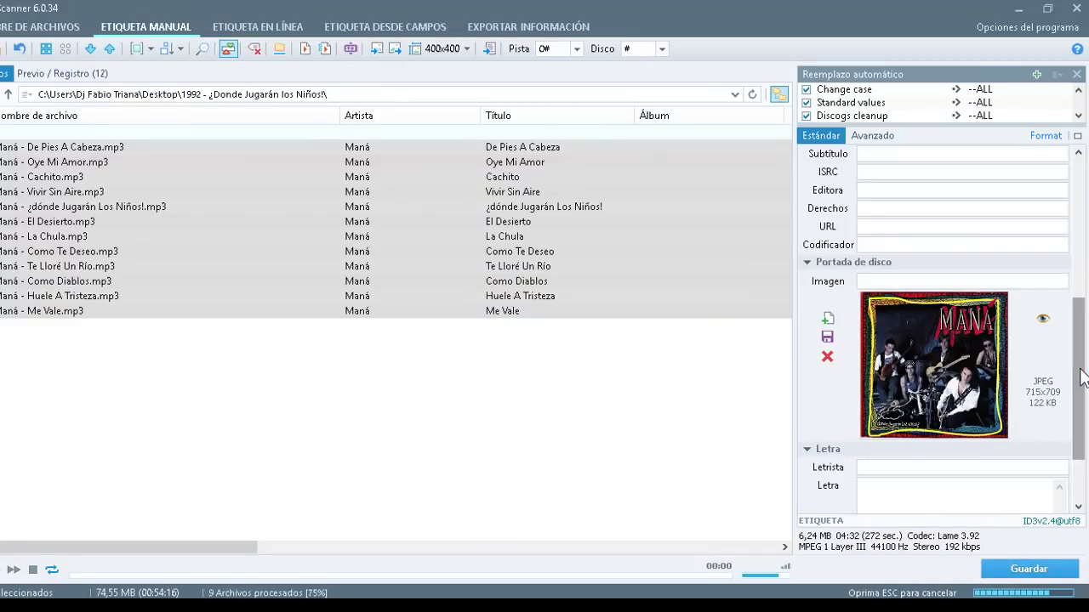
{"action": "left_click_drag", "start_coordinate": [1079, 352], "coordinate": [1078, 204]}
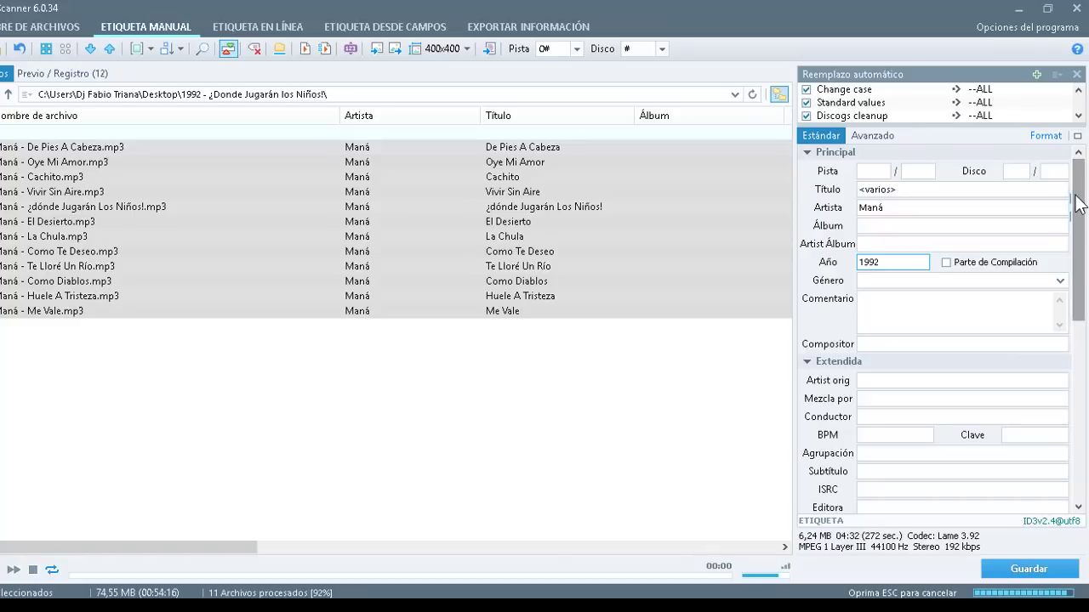
{"action": "left_click", "coordinate": [874, 208]}
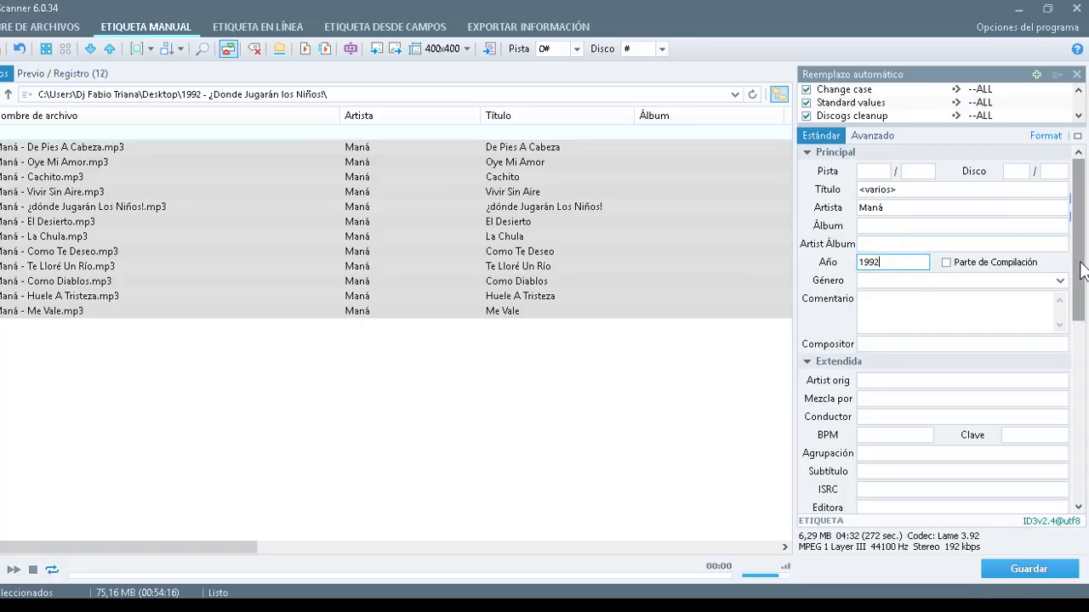
{"action": "mouse_move", "coordinate": [1082, 270]}
{"action": "left_mouse_down"}
{"action": "mouse_move", "coordinate": [1080, 462]}
{"action": "mouse_move", "coordinate": [1082, 264]}
{"action": "left_mouse_up"}
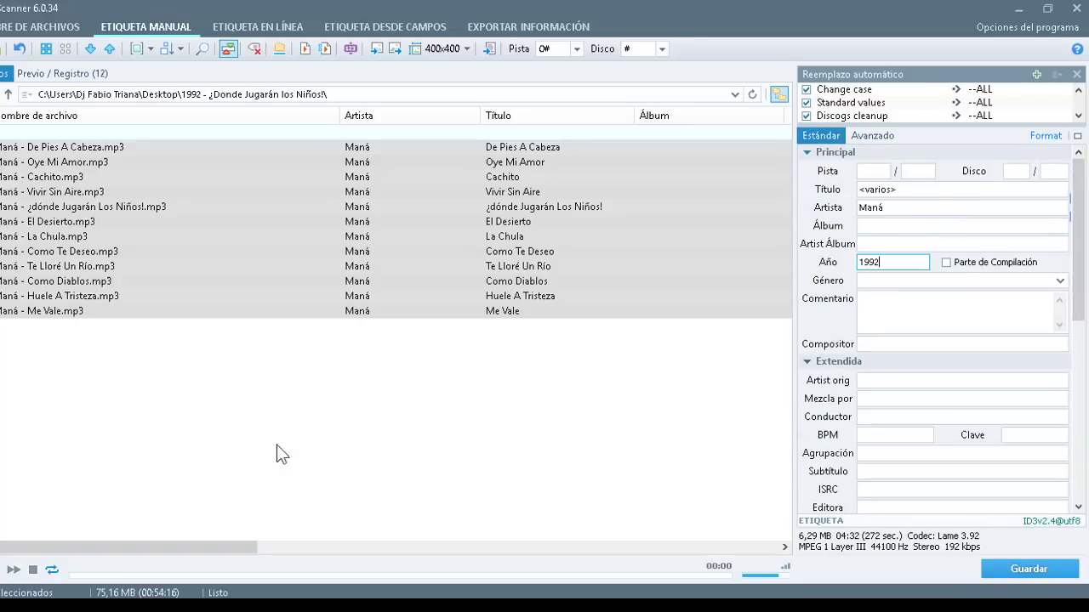
- Check the detailed tag properties of the ¿dónde Jugarán Los Niños! track in File Explorer
{"action": "mouse_move", "coordinate": [103, 607]}
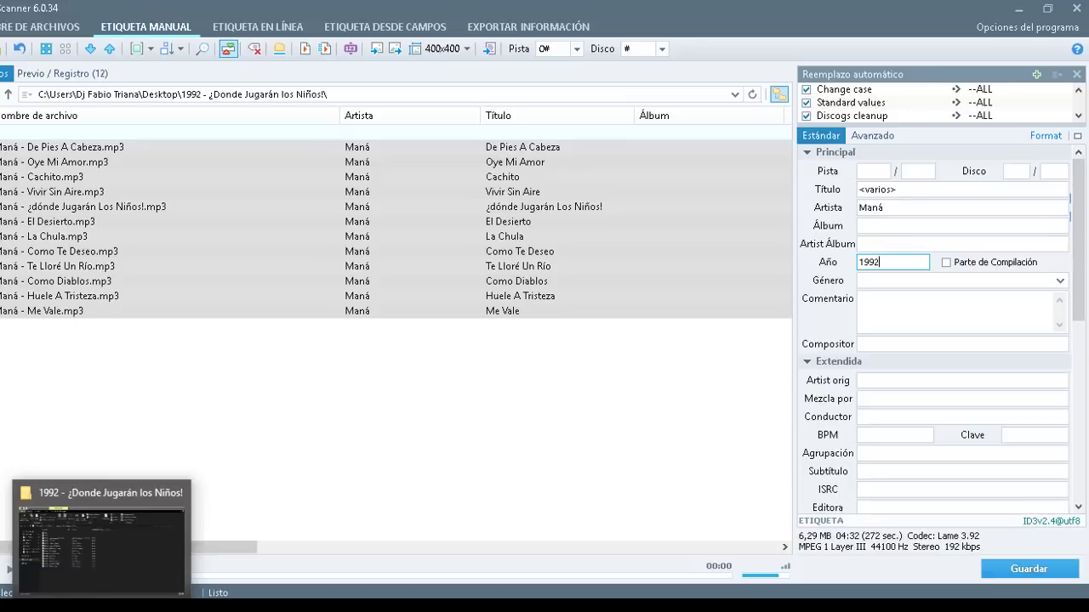
{"action": "key", "text": "Return"}
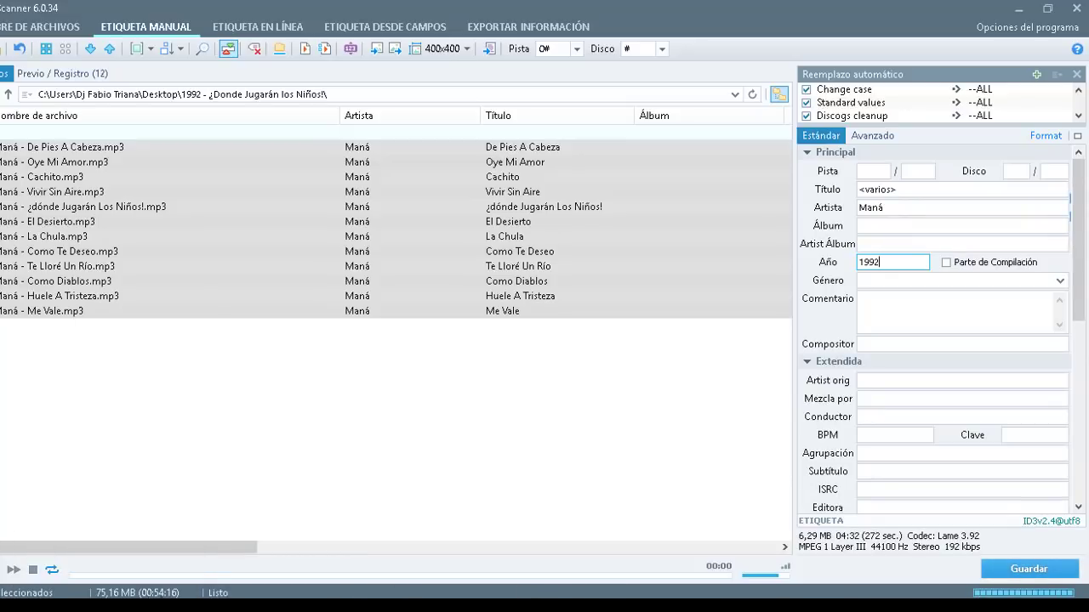
{"action": "key", "text": "alt+Tab"}
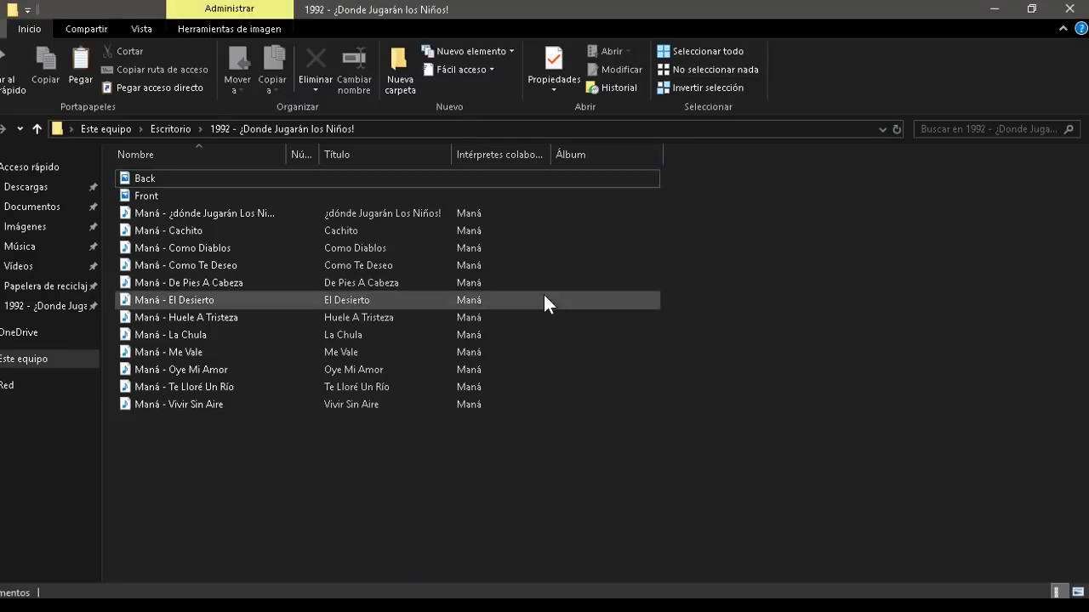
{"action": "right_click", "coordinate": [204, 214]}
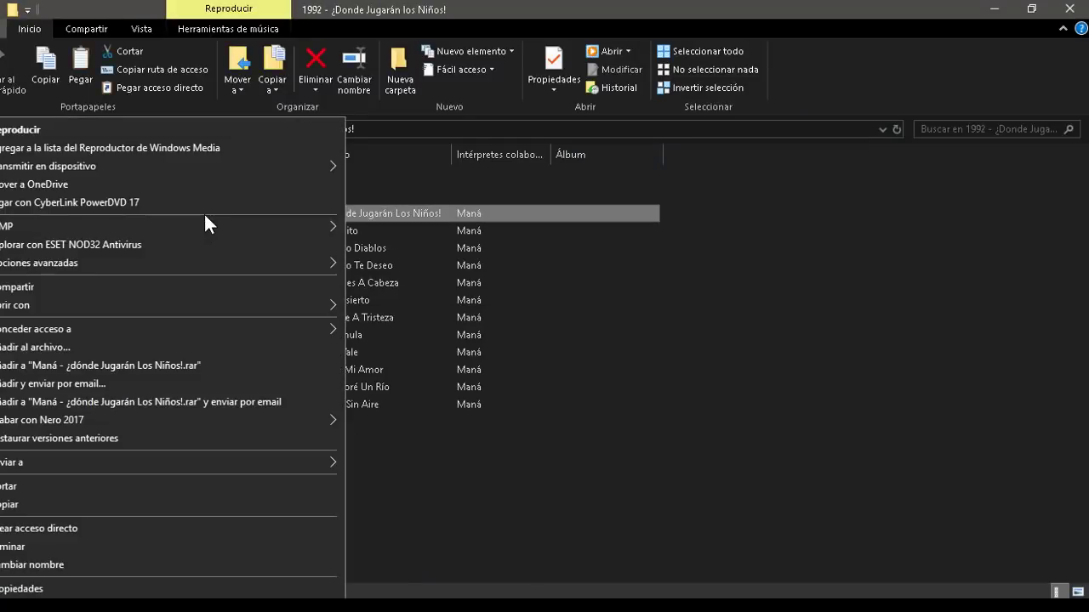
{"action": "left_click", "coordinate": [59, 591]}
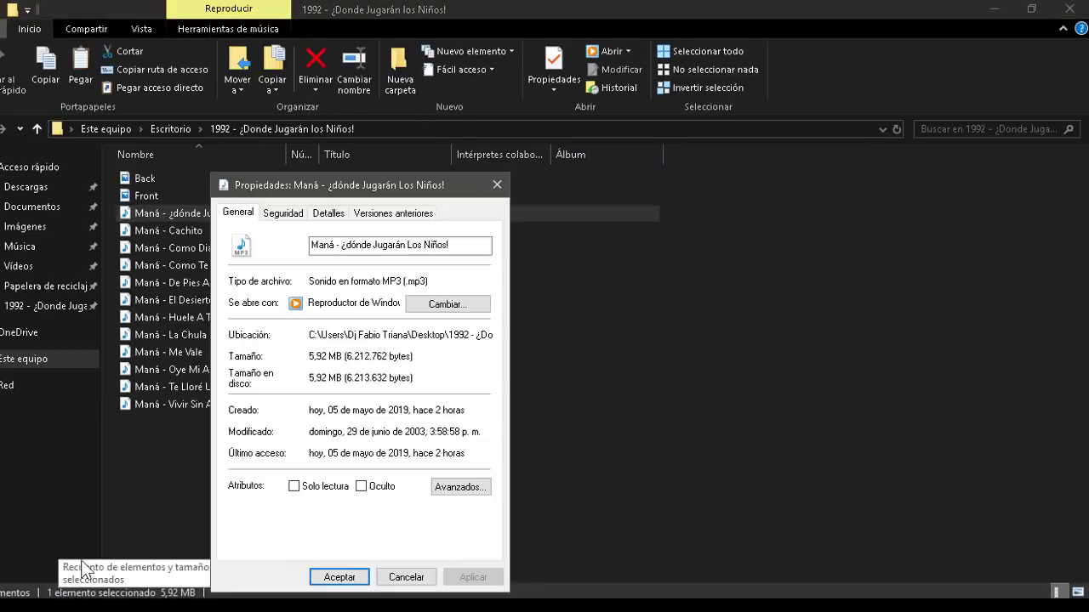
{"action": "left_click", "coordinate": [328, 213]}
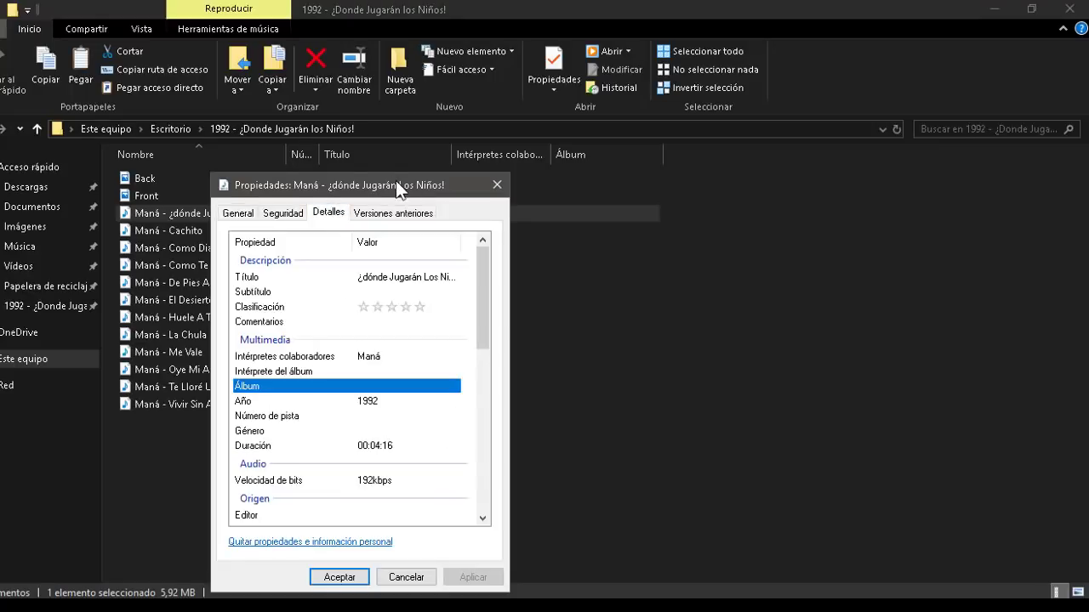
{"action": "left_click_drag", "start_coordinate": [395, 180], "coordinate": [466, 97]}
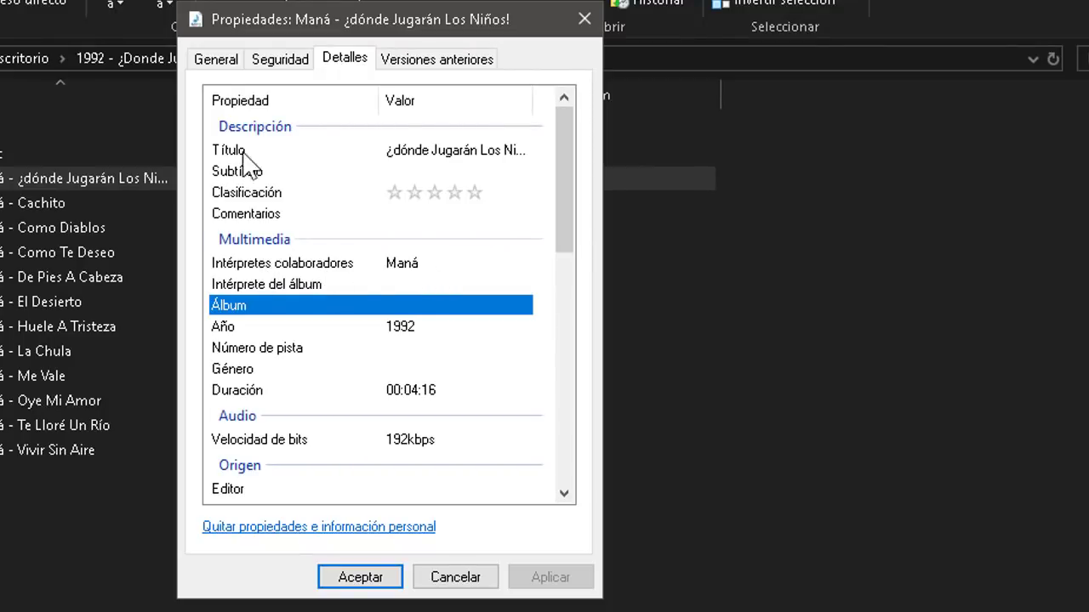
{"action": "left_click_drag", "start_coordinate": [561, 161], "coordinate": [573, 73]}
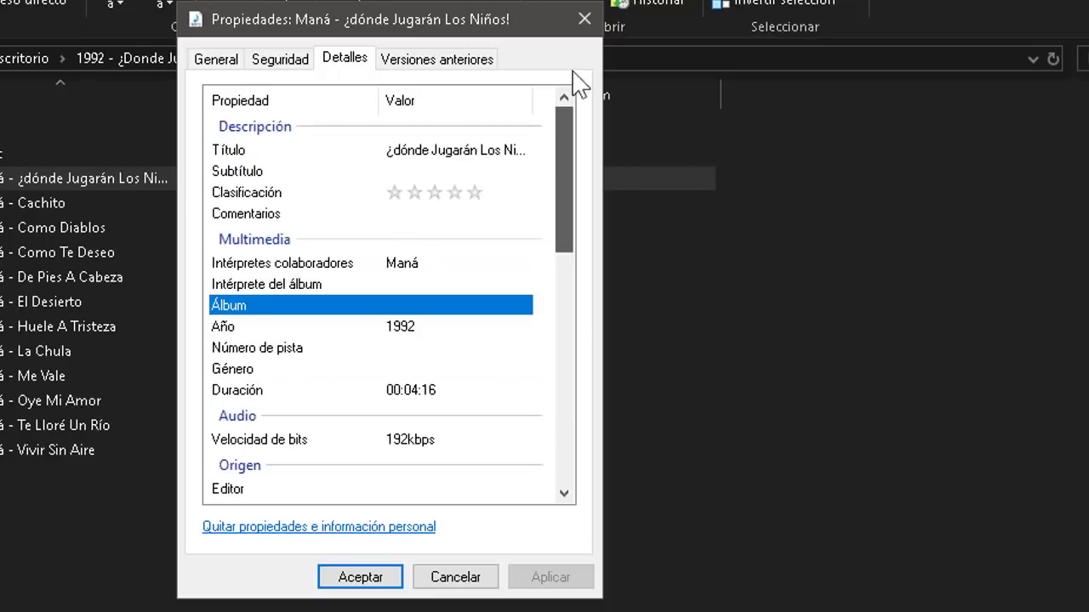
{"action": "left_click", "coordinate": [588, 21]}
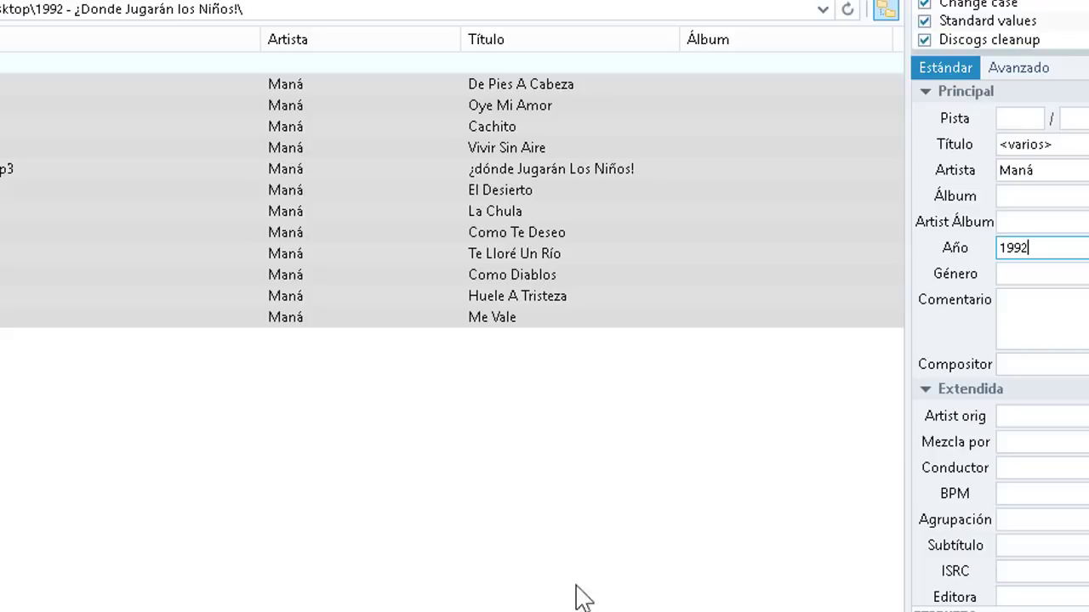
- Select all twelve files in online tagging mode and review which album information the tag-saving options include
{"action": "left_click", "coordinate": [615, 576]}
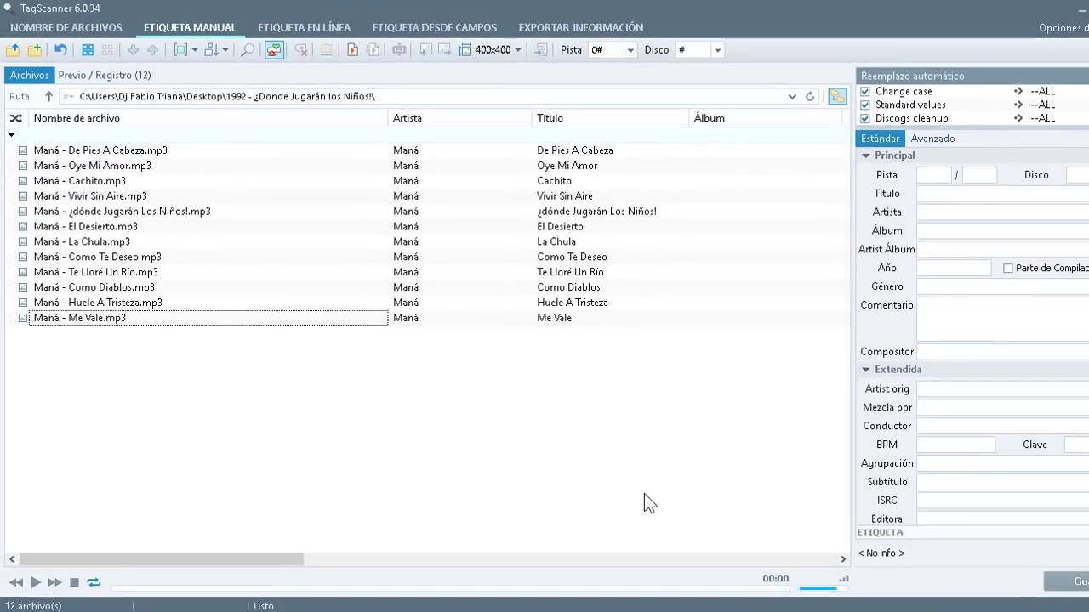
{"action": "left_click", "coordinate": [85, 28]}
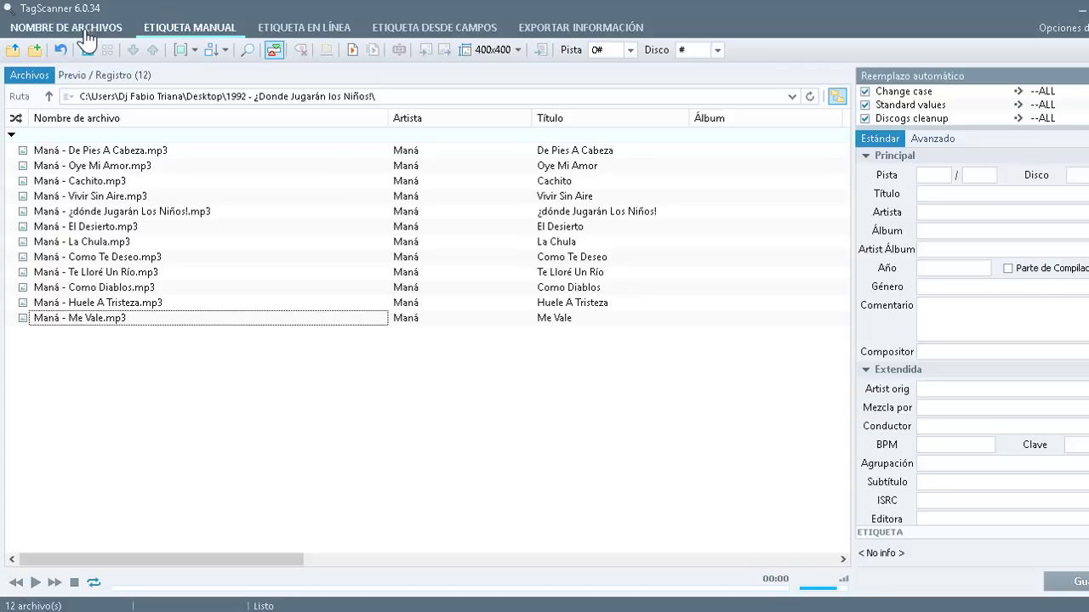
{"action": "left_click", "coordinate": [311, 34]}
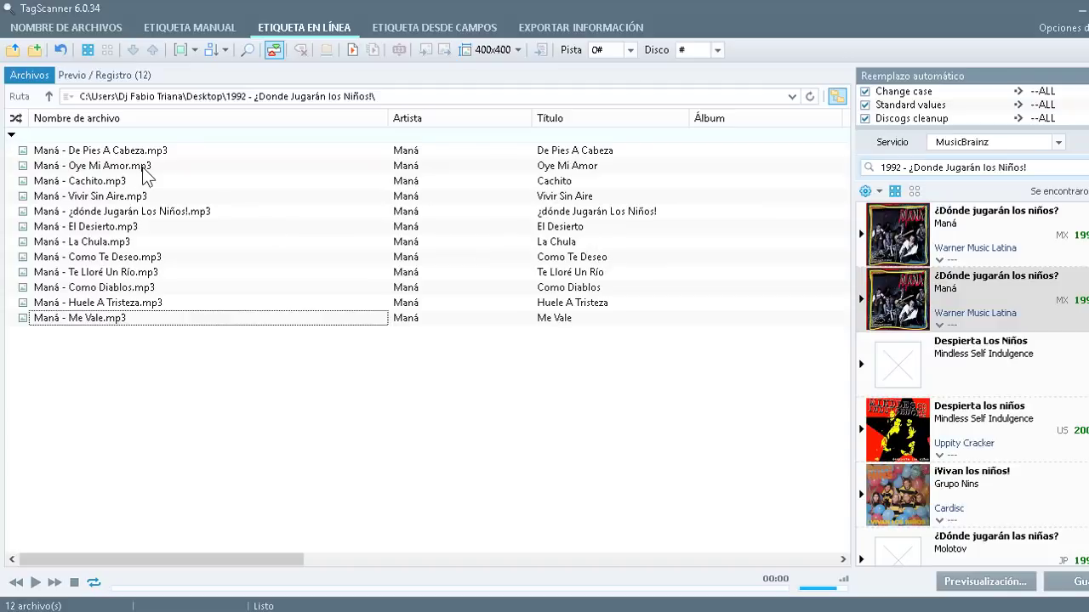
{"action": "left_click", "coordinate": [49, 151]}
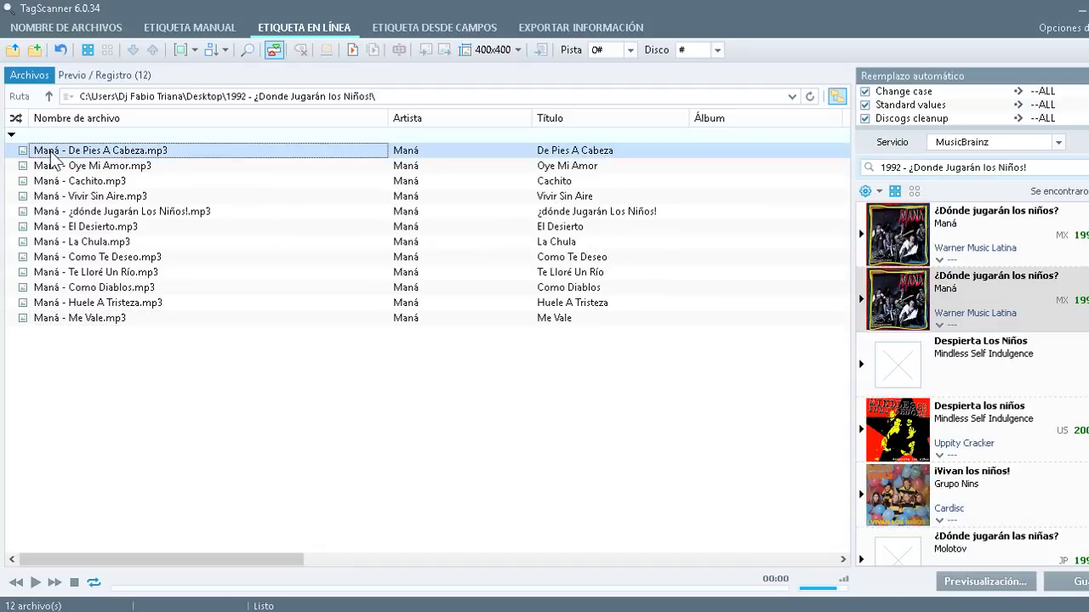
{"action": "left_click", "coordinate": [87, 50]}
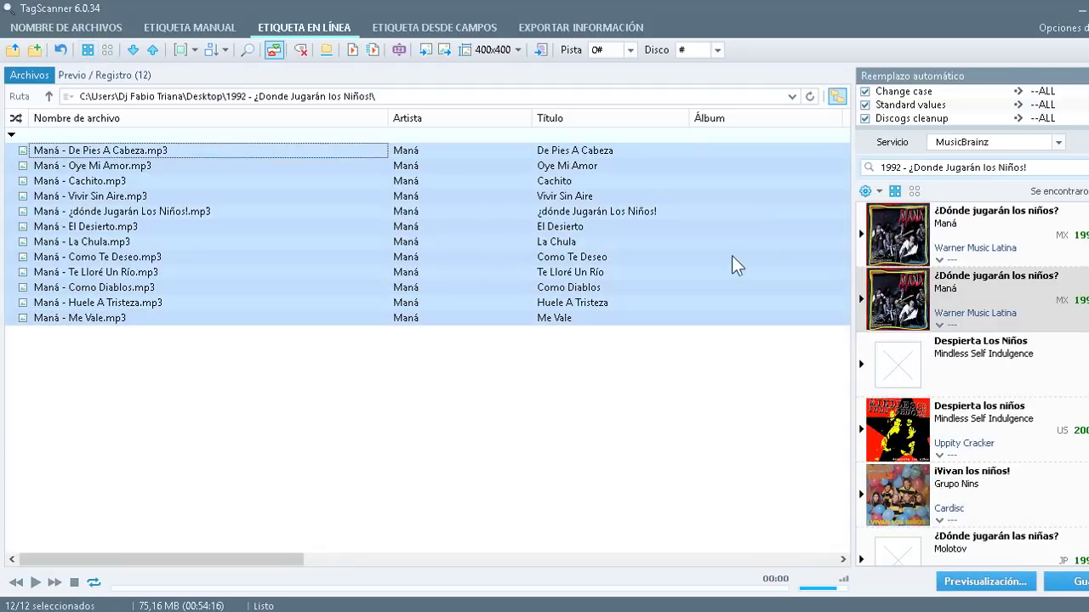
{"action": "left_click", "coordinate": [879, 191]}
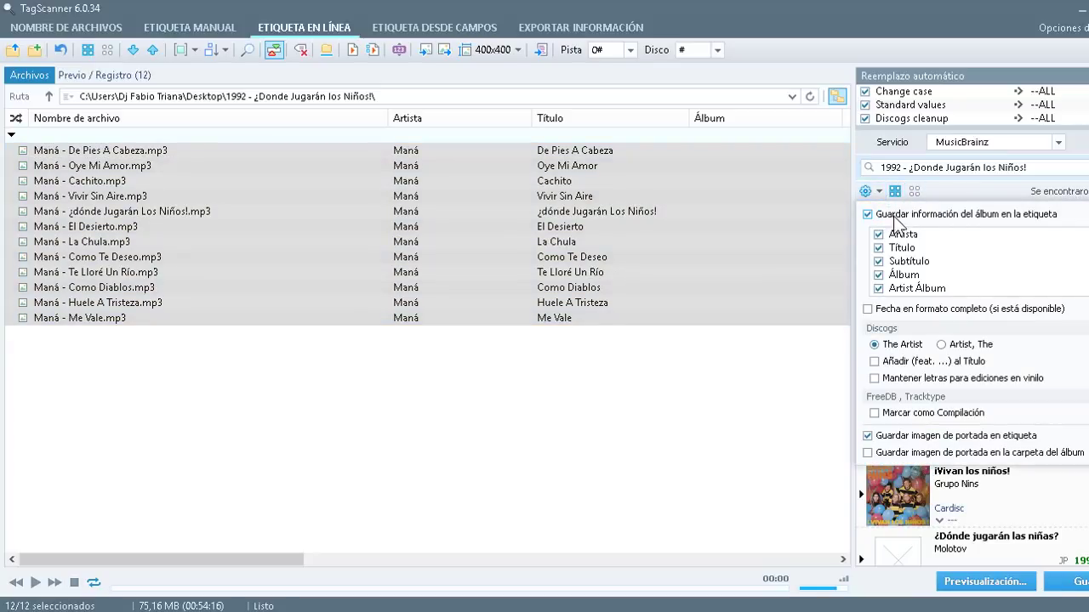
{"action": "left_click", "coordinate": [963, 195]}
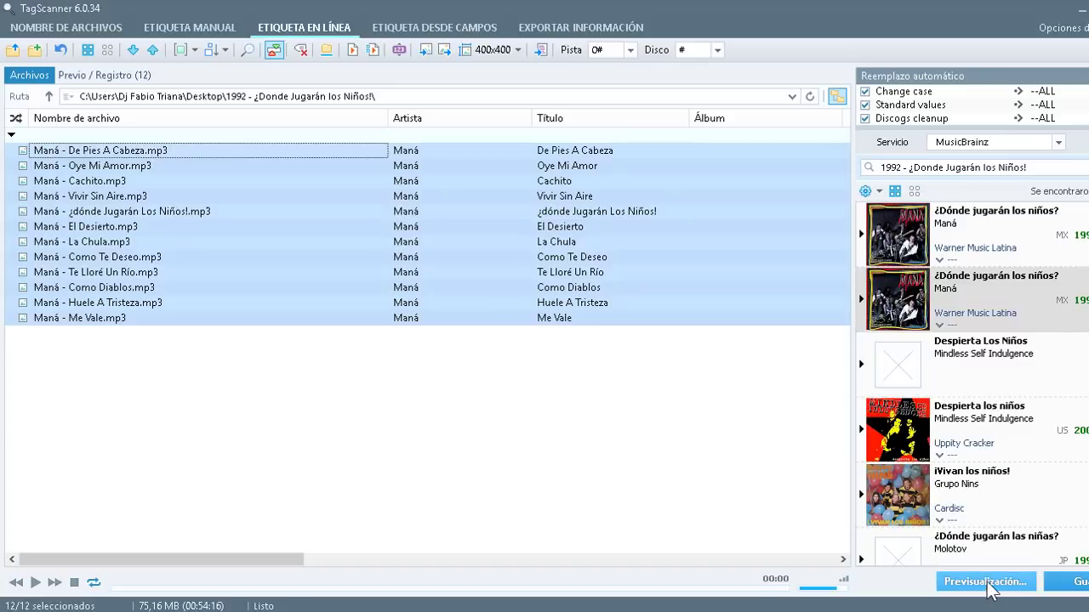
- Preview the second ¿Dónde jugarán los niños? release by Maná from MusicBrainz and save its tags to all selected files
{"action": "left_click", "coordinate": [1009, 300]}
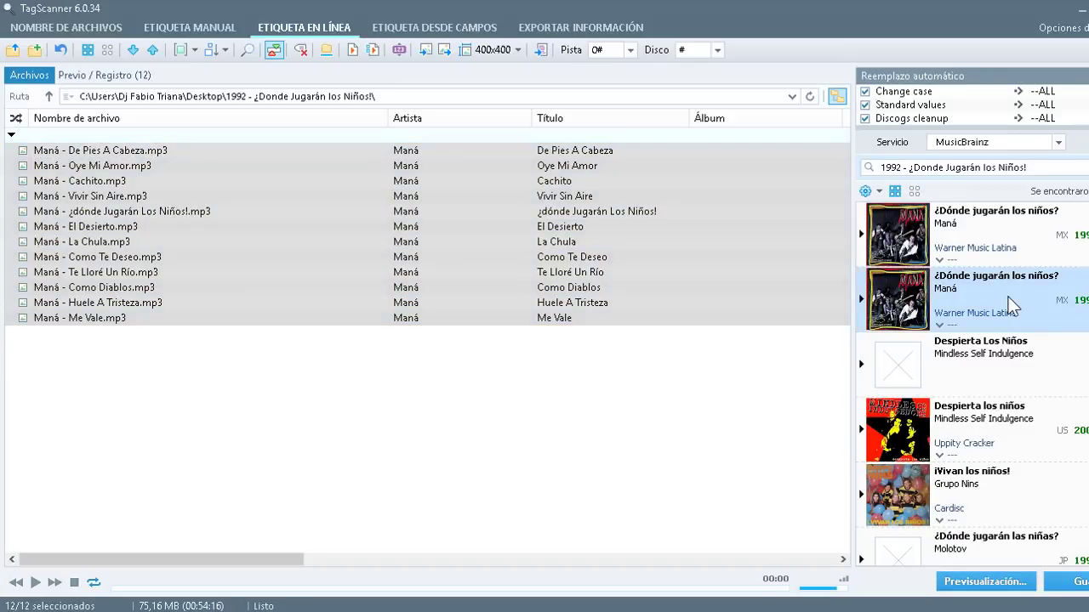
{"action": "left_click", "coordinate": [943, 581]}
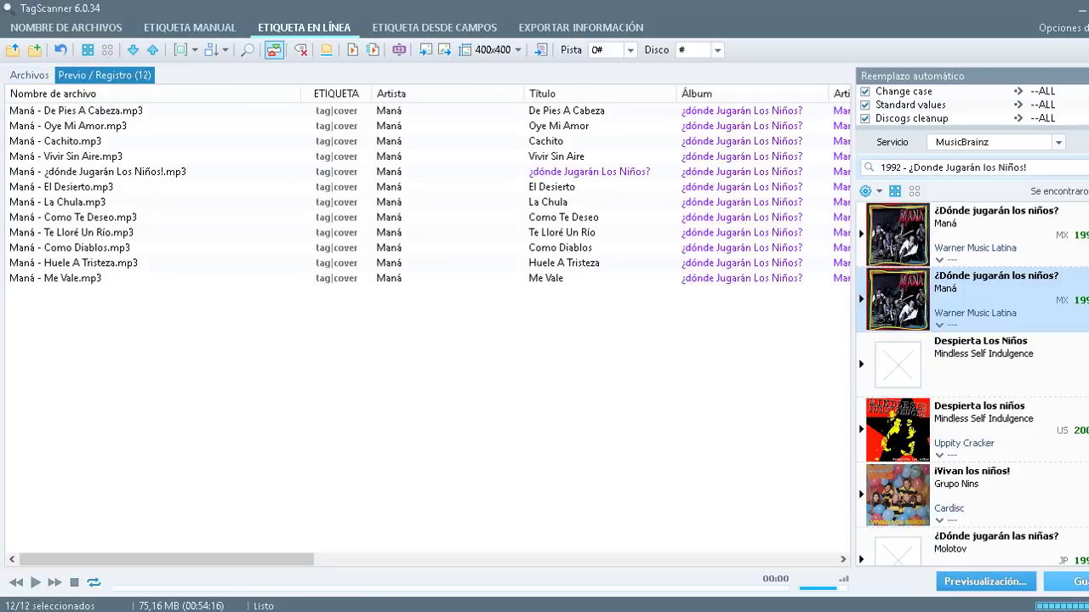
{"action": "left_click", "coordinate": [1074, 582]}
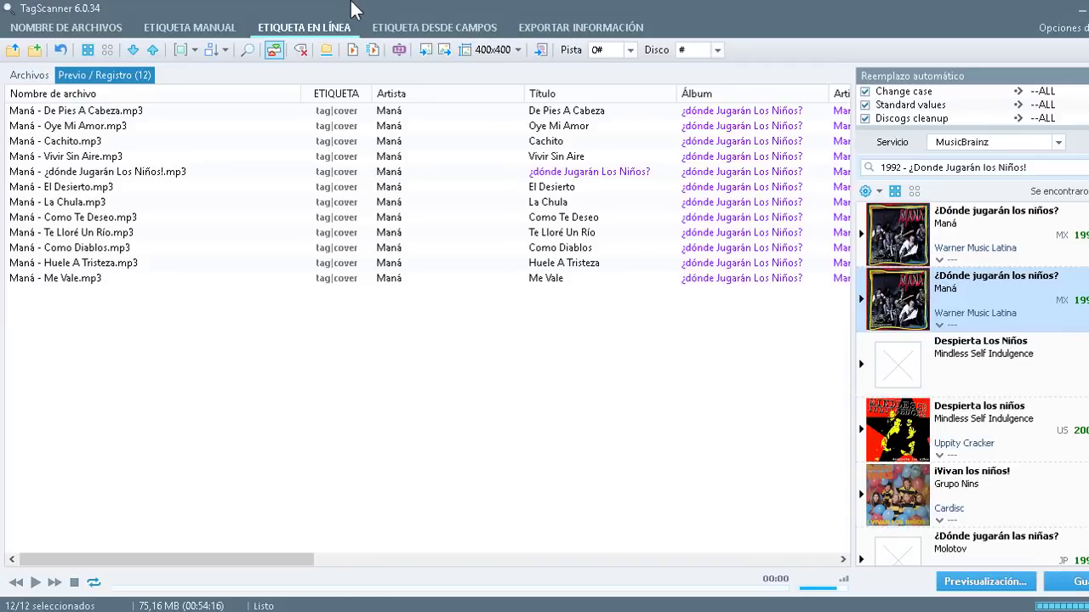
- Review the selected files' tag fields and cover image in manual tagging mode
{"action": "left_click", "coordinate": [194, 28]}
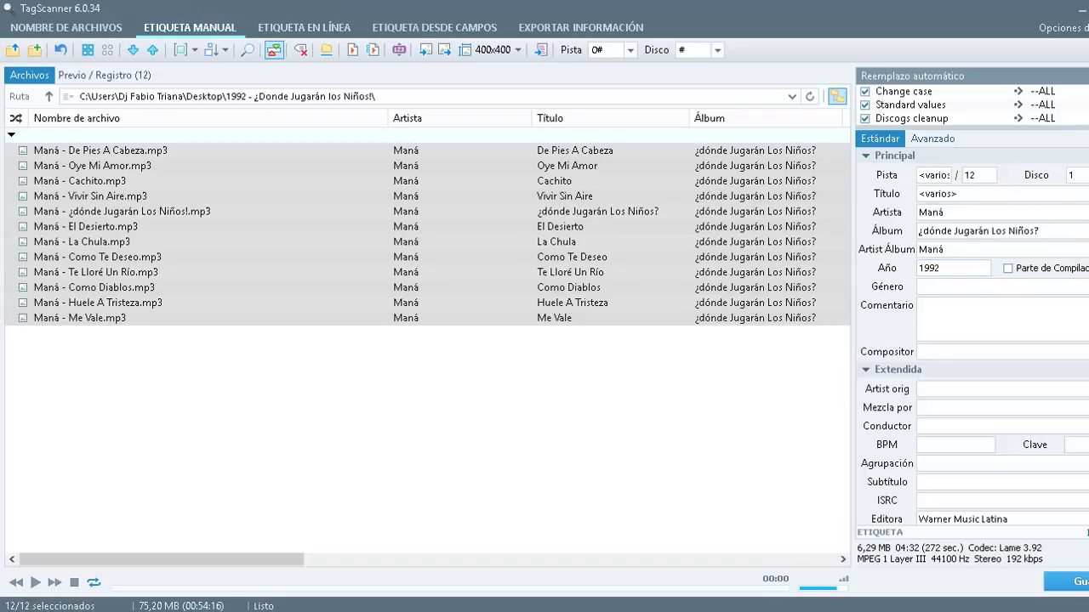
{"action": "scroll", "coordinate": [1080, 430], "scroll_direction": "down", "scroll_amount": 10}
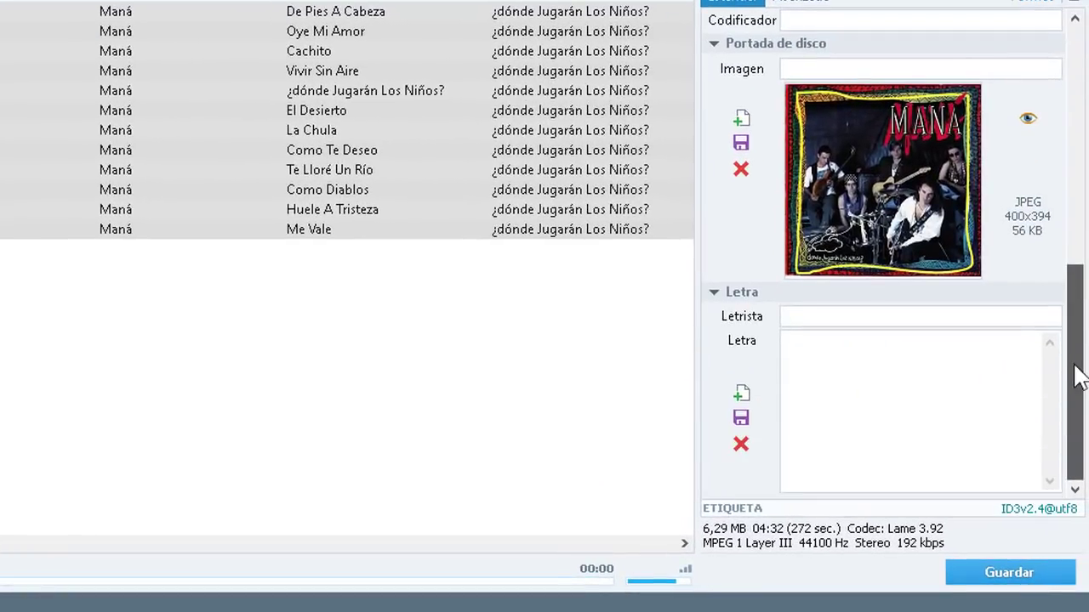
{"action": "scroll", "coordinate": [1078, 375], "scroll_direction": "up", "scroll_amount": 10}
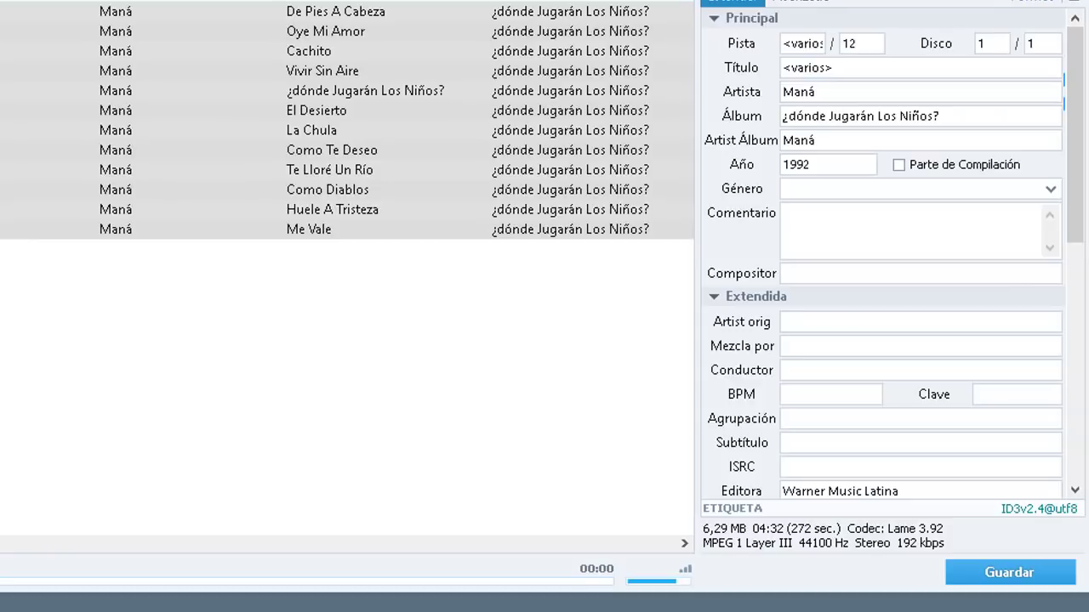